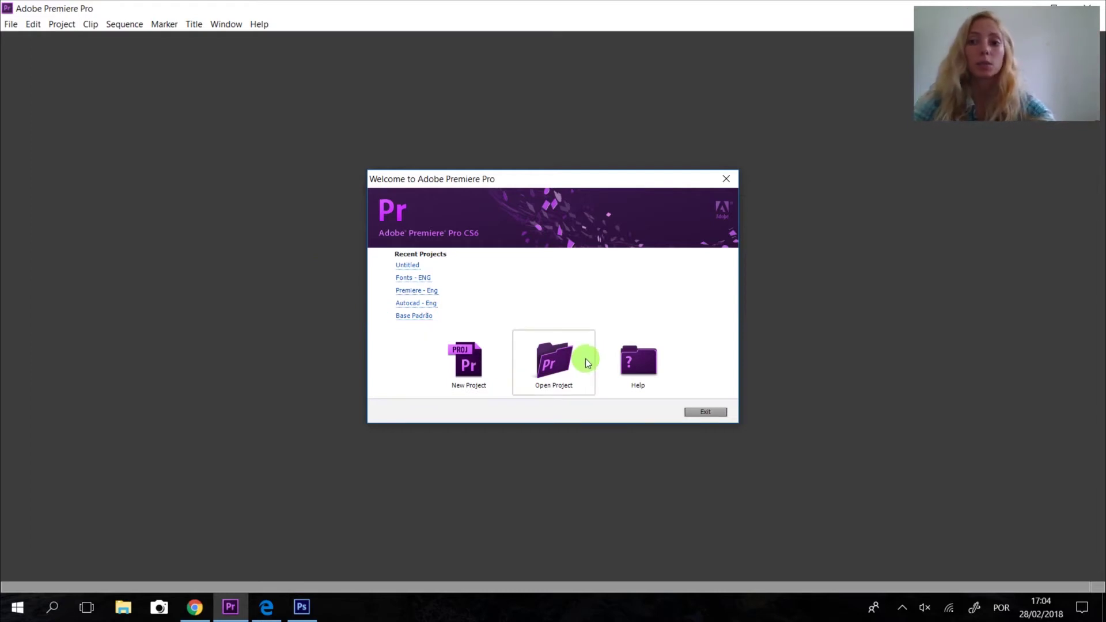
- Start a new project with the video display format set to Timecode
{"action": "left_click_drag", "start_coordinate": [534, 180], "coordinate": [523, 160]}
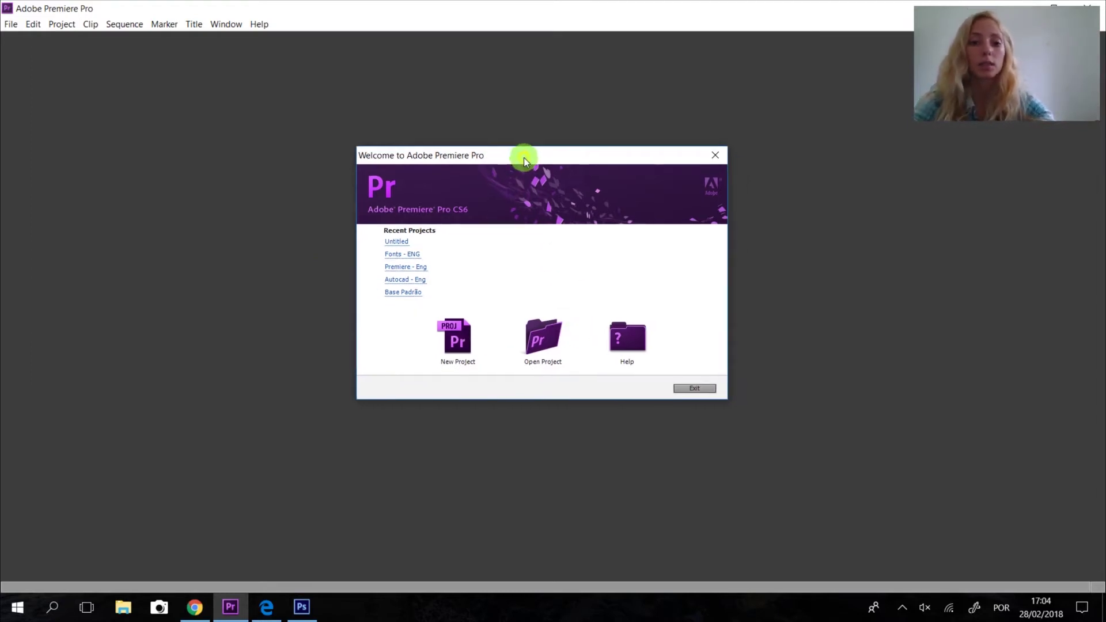
{"action": "left_click", "coordinate": [455, 340]}
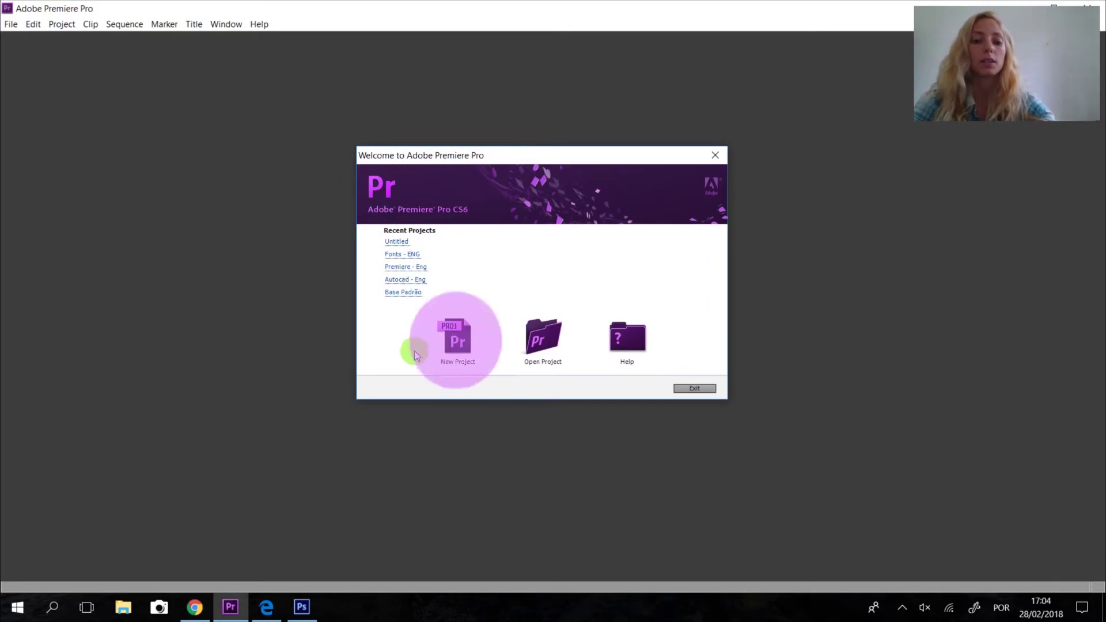
{"action": "left_click", "coordinate": [457, 337]}
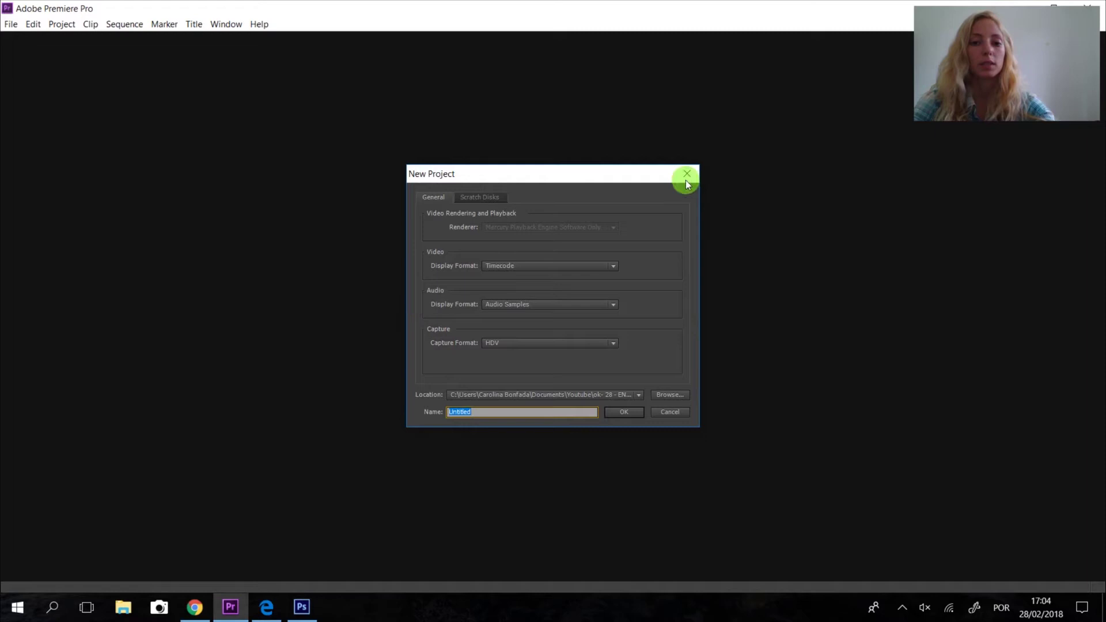
{"action": "left_click_drag", "start_coordinate": [536, 178], "coordinate": [507, 176]}
{"action": "left_click", "coordinate": [512, 263]}
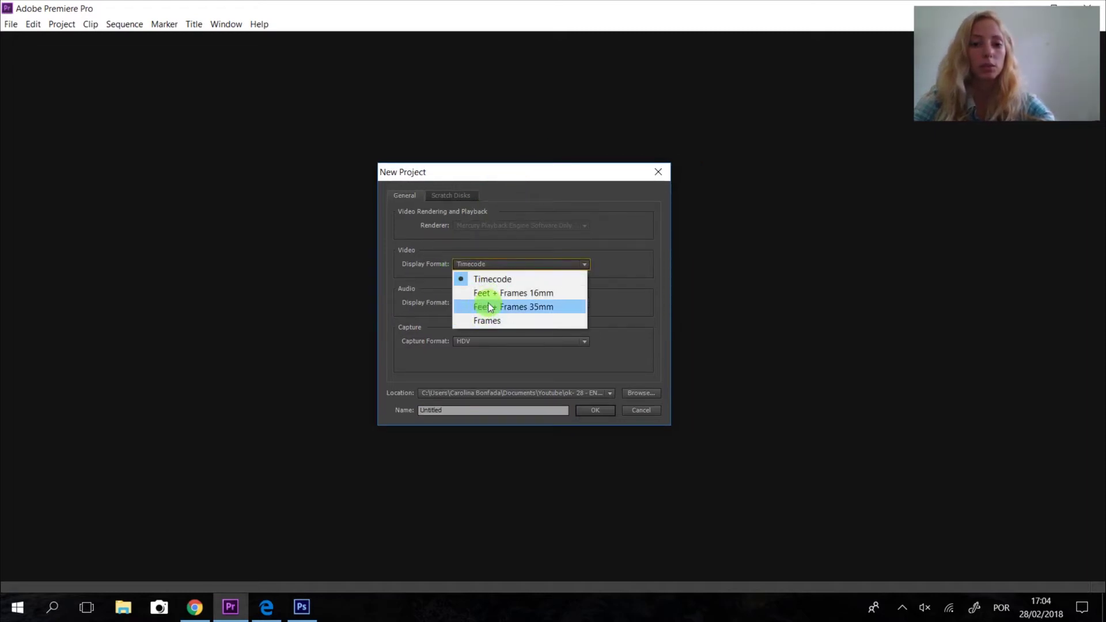
{"action": "left_click", "coordinate": [490, 279]}
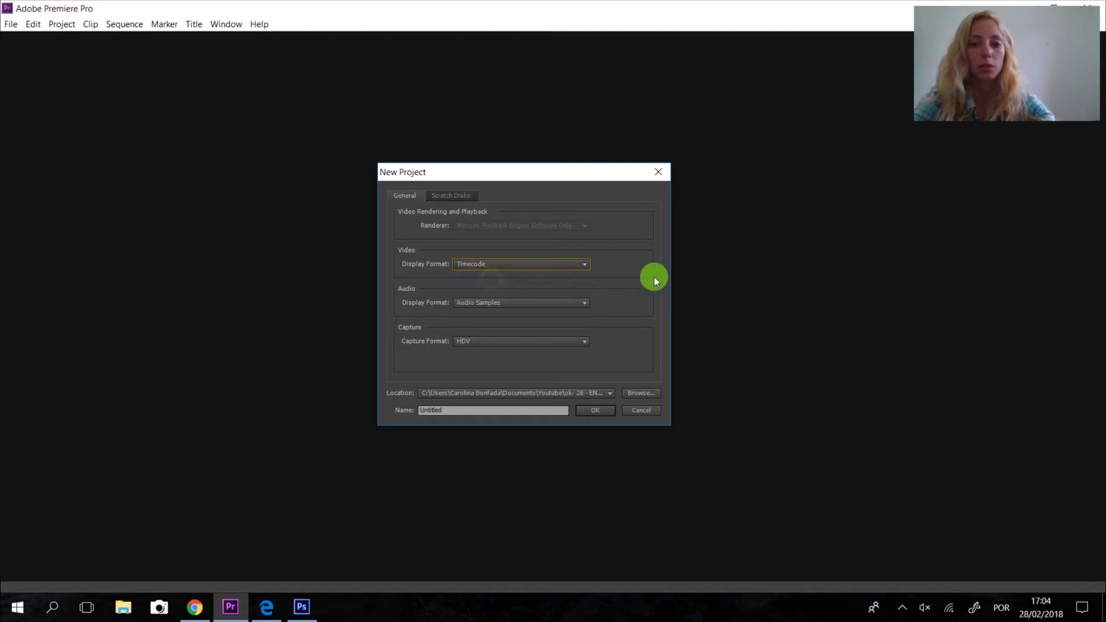
- Create the project under the name Untitled, overwriting the existing project of that name
{"action": "left_click", "coordinate": [461, 341]}
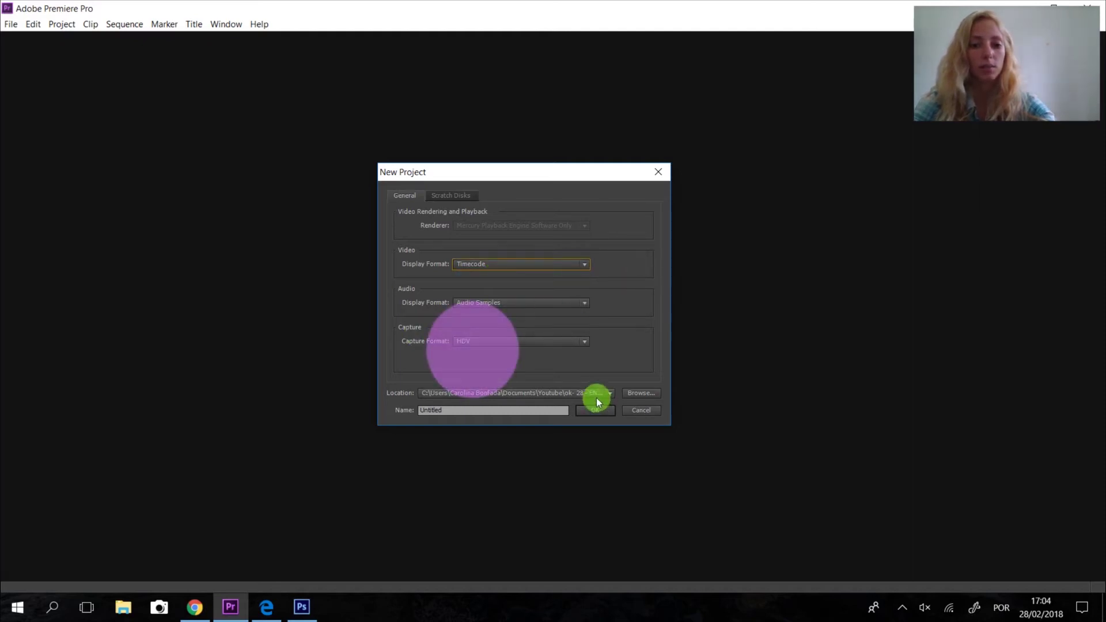
{"action": "left_click", "coordinate": [648, 393]}
{"action": "left_click", "coordinate": [1000, 575]}
{"action": "double_click", "coordinate": [469, 410]}
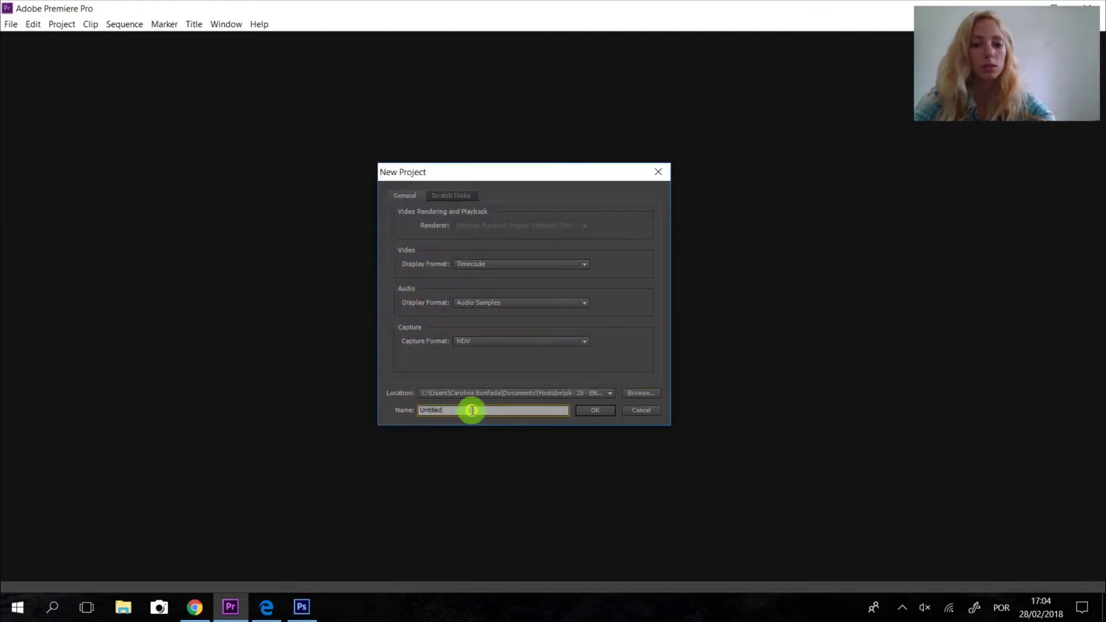
{"action": "left_click", "coordinate": [590, 412]}
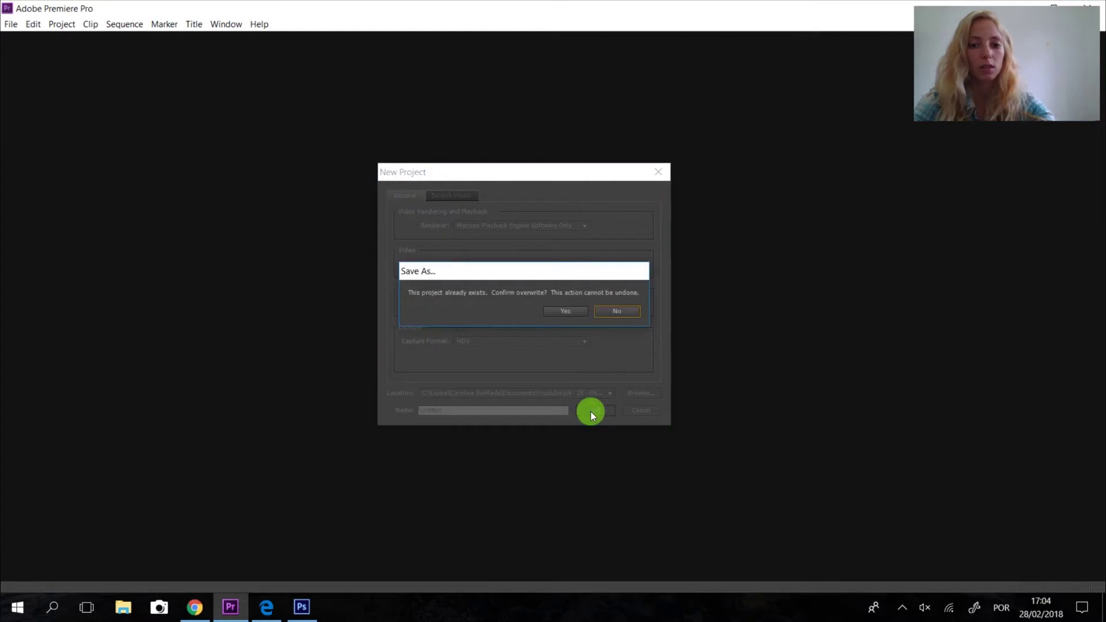
{"action": "left_click", "coordinate": [563, 314]}
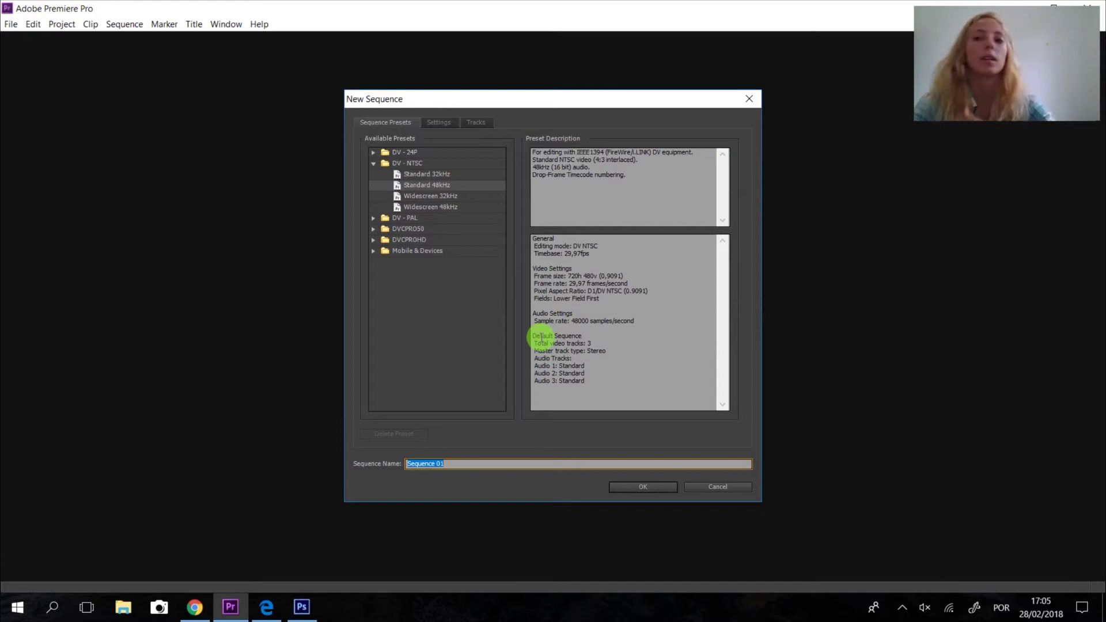
- Create the sequence named Sequence 01 with the DV - NTSC Standard 48kHz preset
{"action": "left_click", "coordinate": [452, 464]}
{"action": "left_click", "coordinate": [424, 300]}
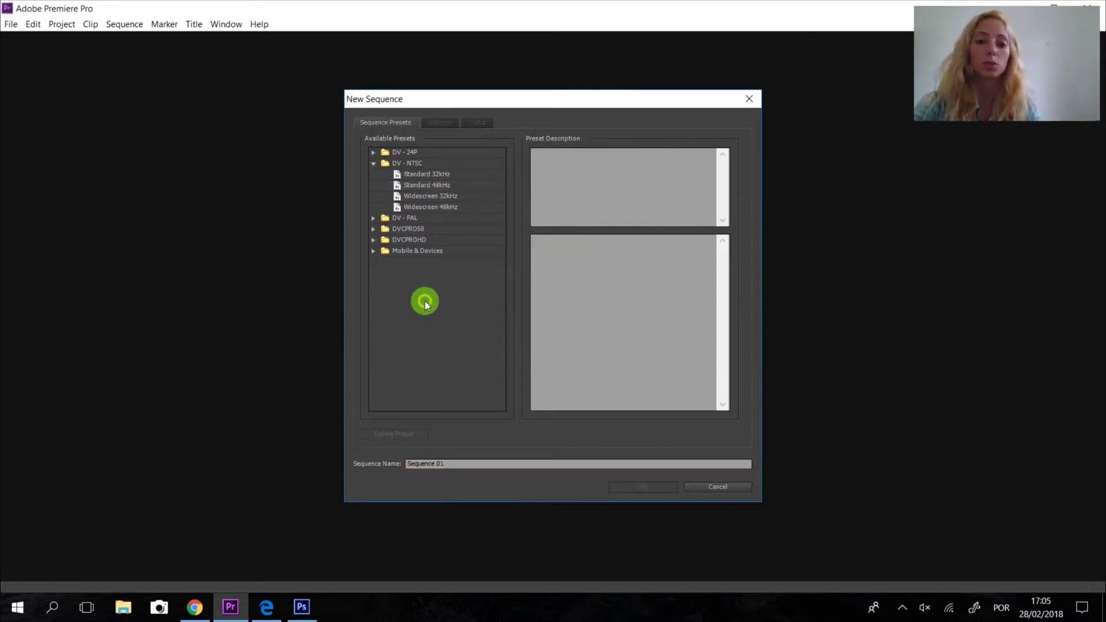
{"action": "left_click", "coordinate": [462, 462]}
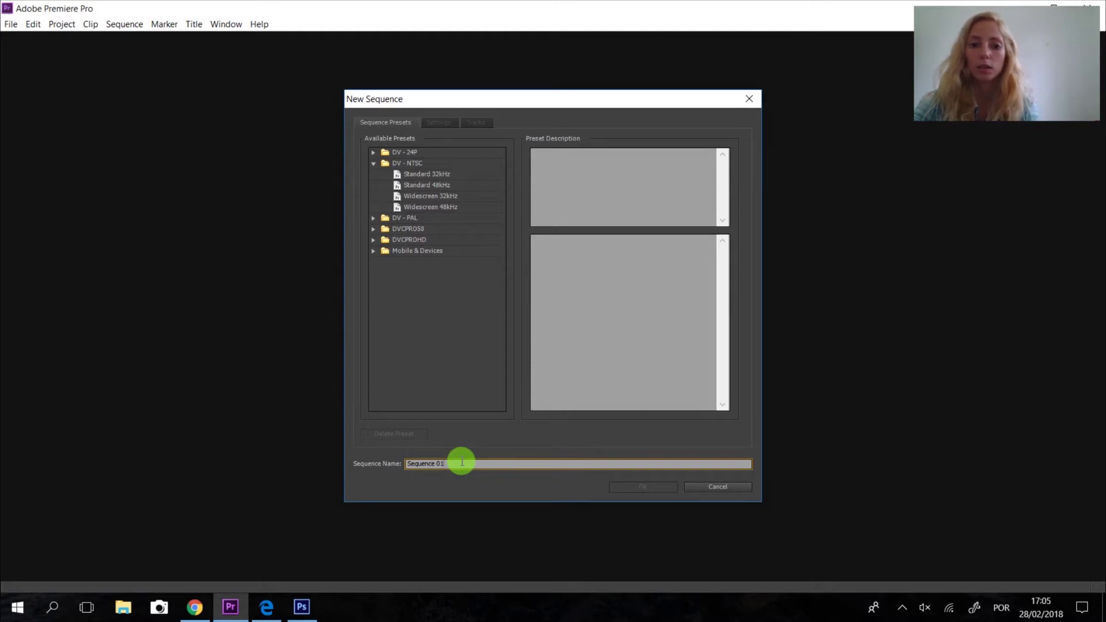
{"action": "left_click", "coordinate": [461, 183]}
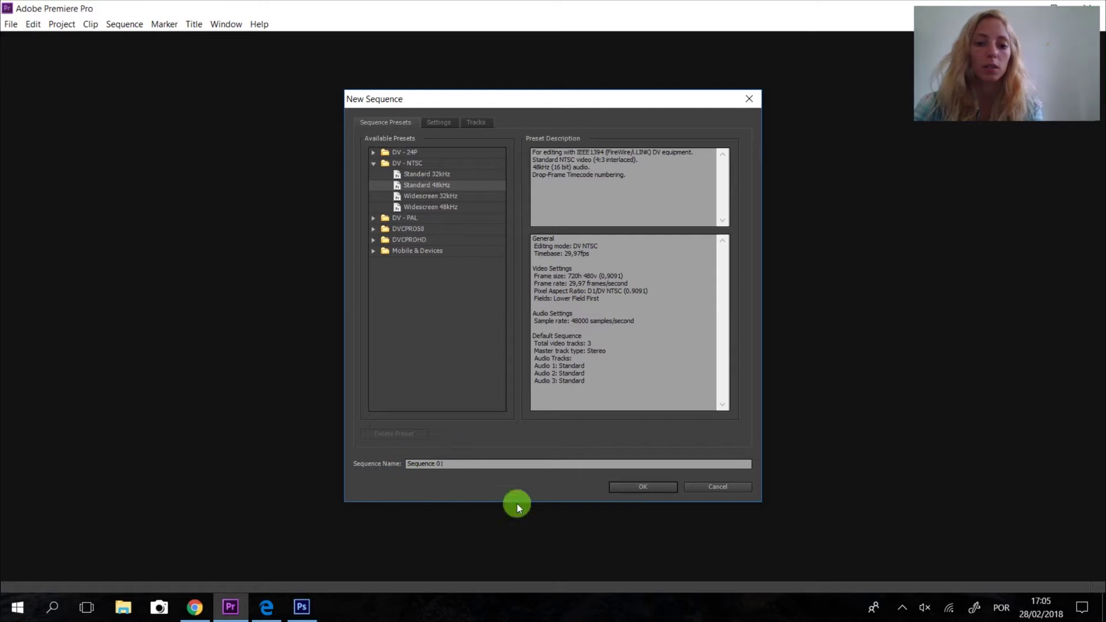
{"action": "left_click", "coordinate": [658, 486]}
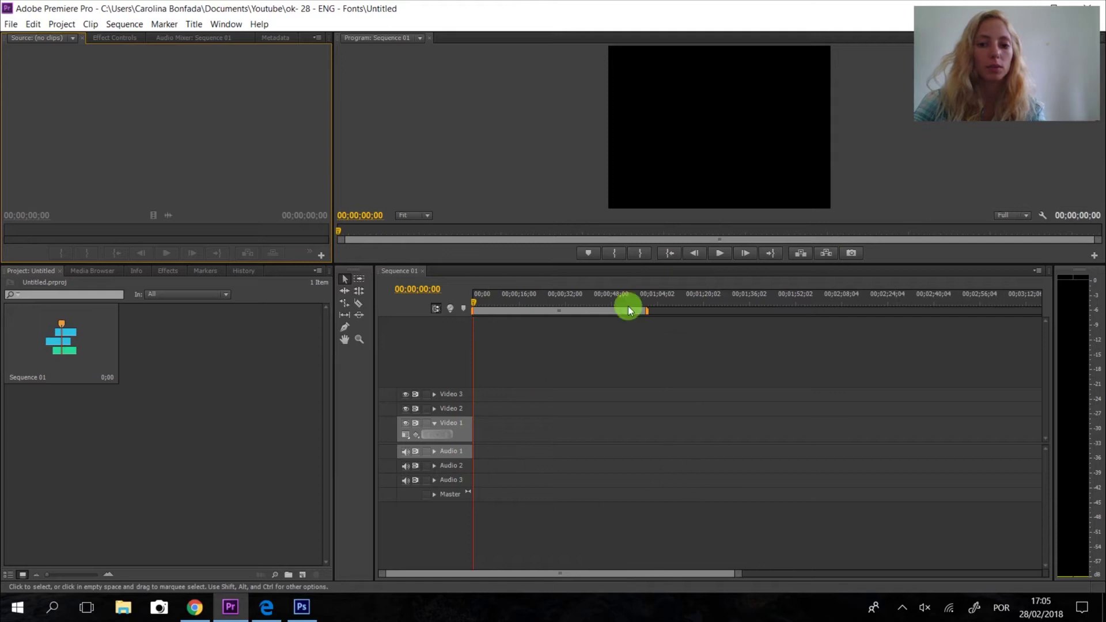
- Toggle the Video 1 track's output in the timeline and target the Audio 2 track
{"action": "right_click", "coordinate": [450, 371]}
{"action": "left_click", "coordinate": [440, 351]}
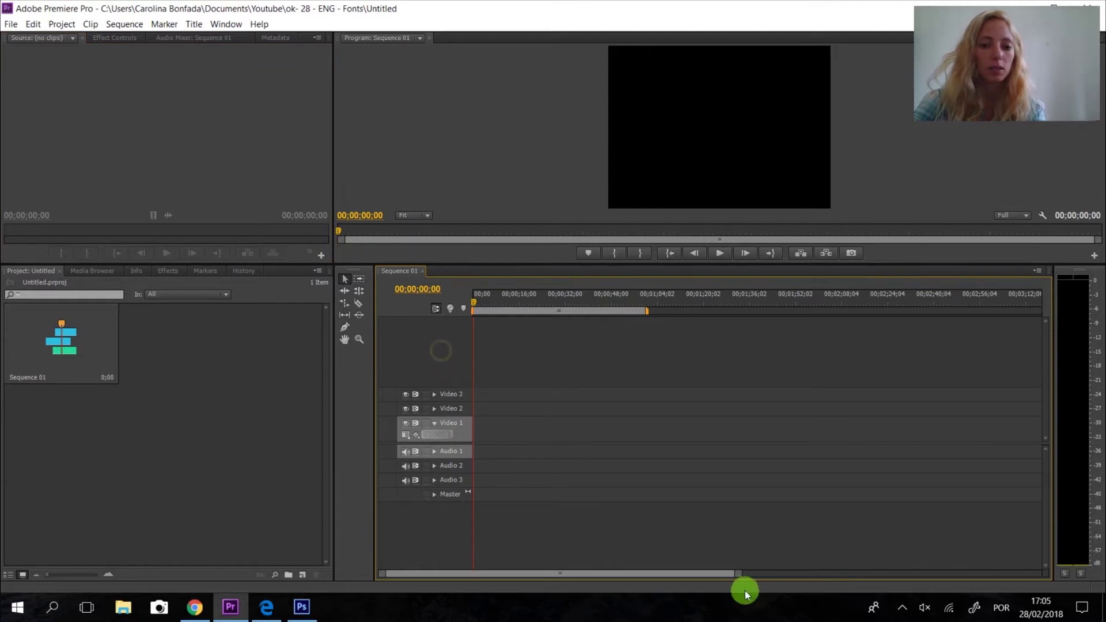
{"action": "left_click_drag", "start_coordinate": [745, 577], "coordinate": [685, 579]}
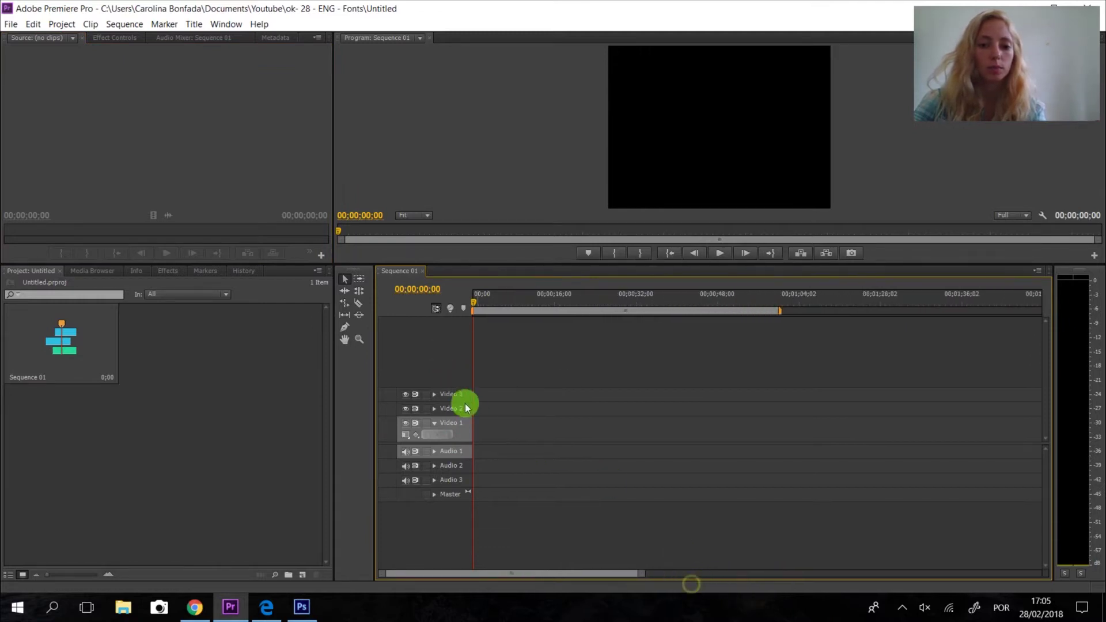
{"action": "left_click", "coordinate": [505, 424]}
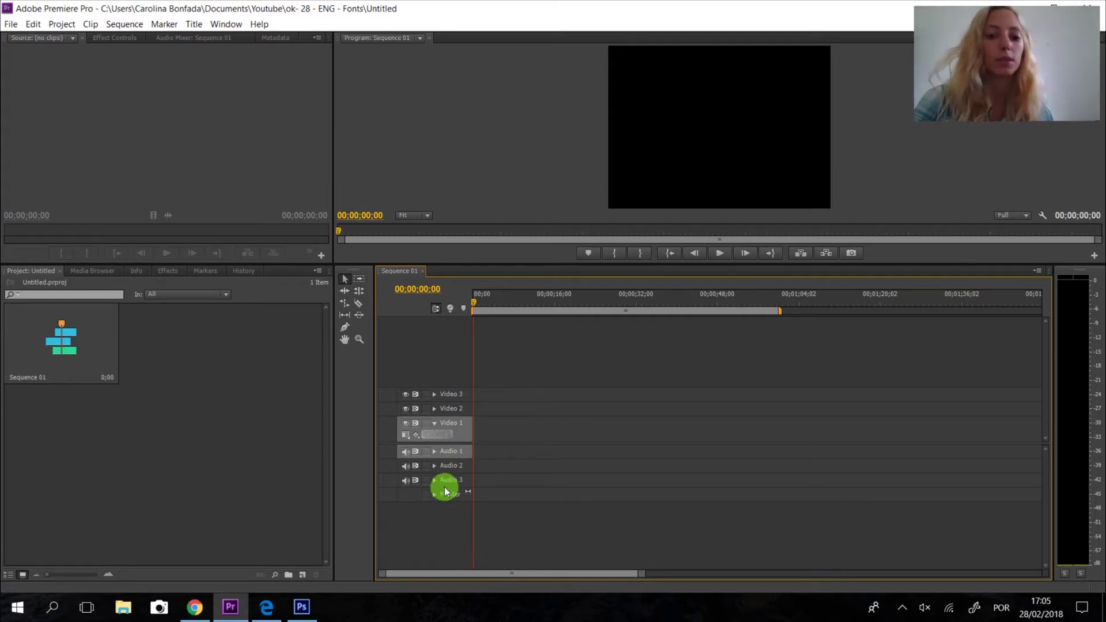
{"action": "left_click", "coordinate": [405, 425]}
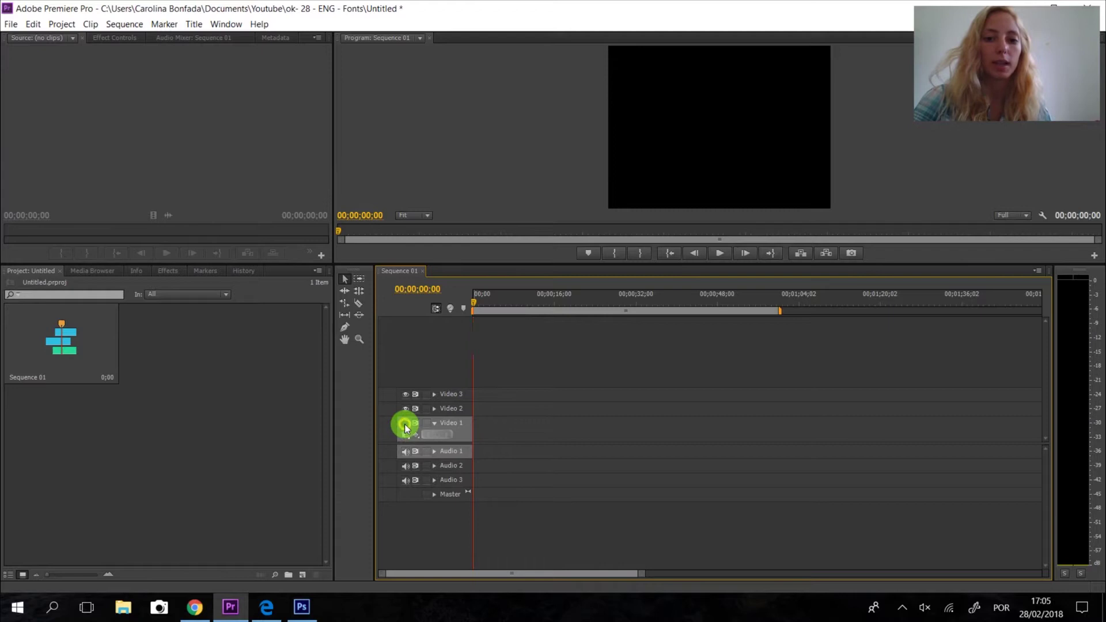
{"action": "left_click", "coordinate": [406, 465]}
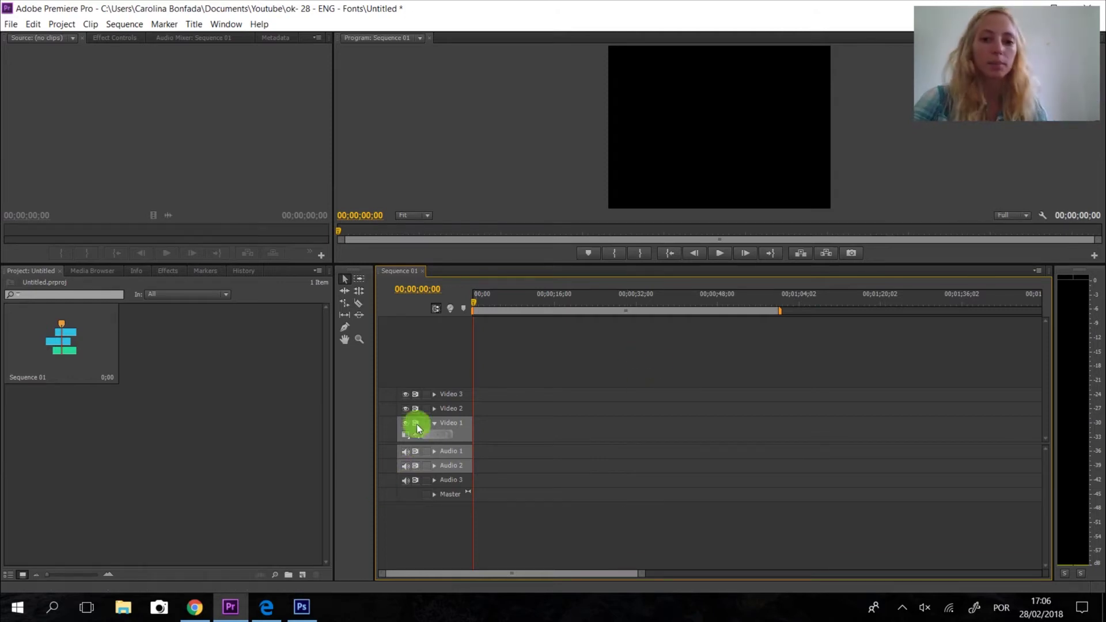
- Import the Sequence 01 video from the folder "ok - 5 - PORT - CAD - Hachuras" under Documents\Youtube
{"action": "left_click", "coordinate": [11, 24]}
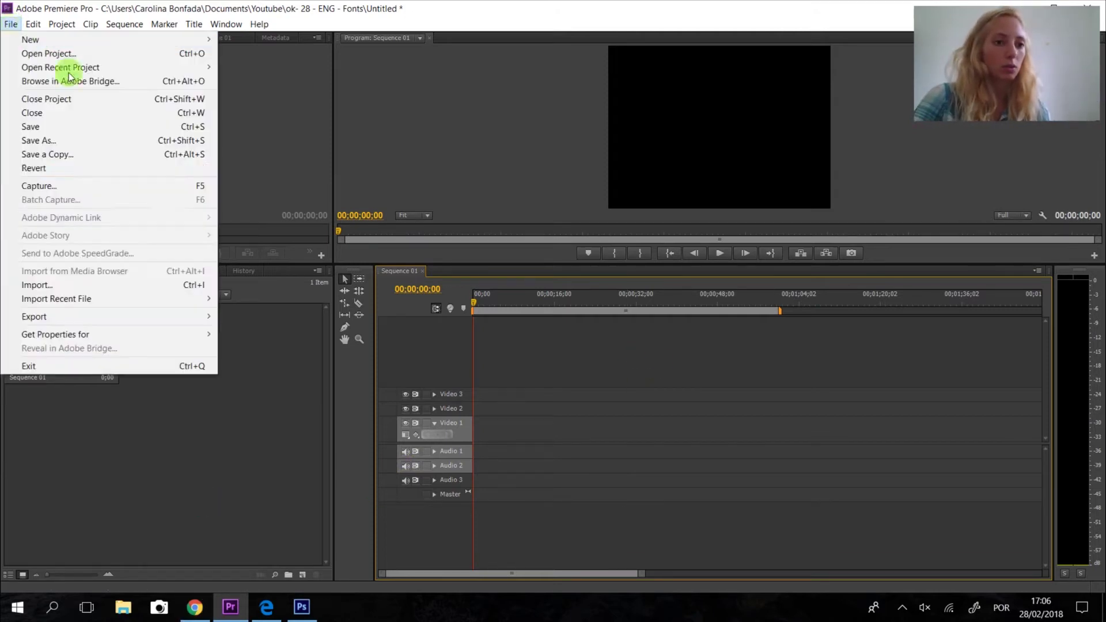
{"action": "left_click", "coordinate": [87, 288]}
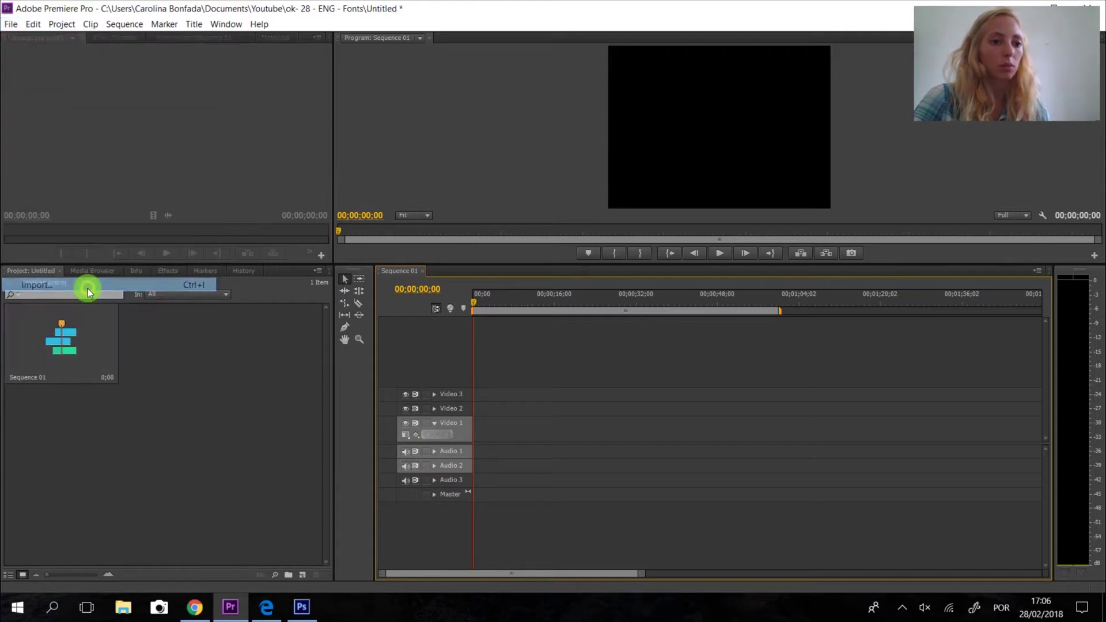
{"action": "left_click", "coordinate": [222, 67]}
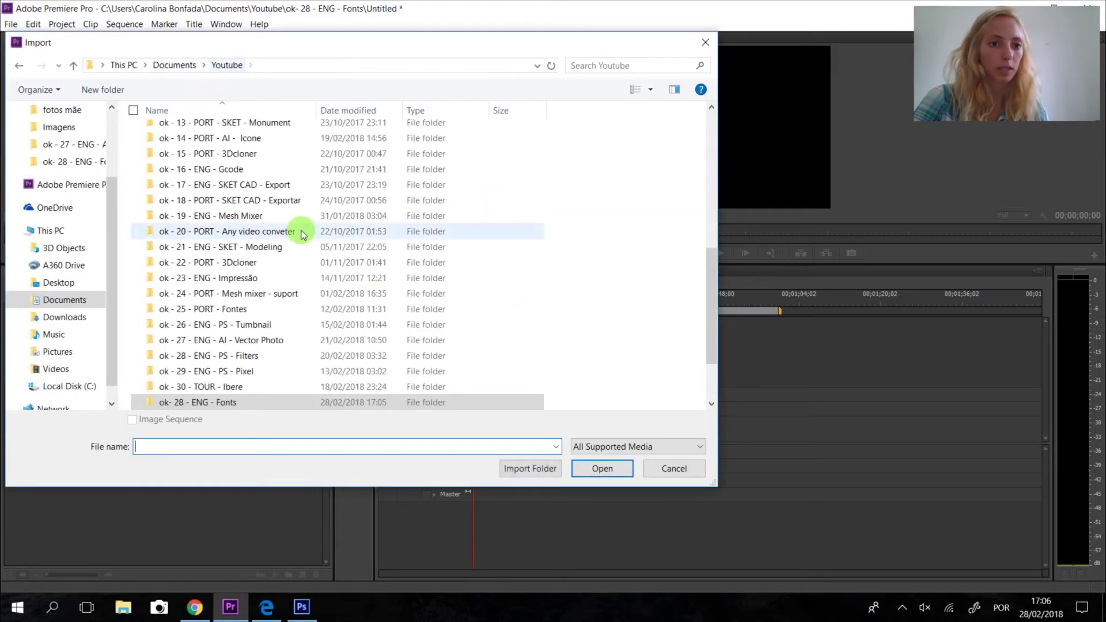
{"action": "scroll", "coordinate": [293, 248], "scroll_direction": "down", "scroll_amount": 2}
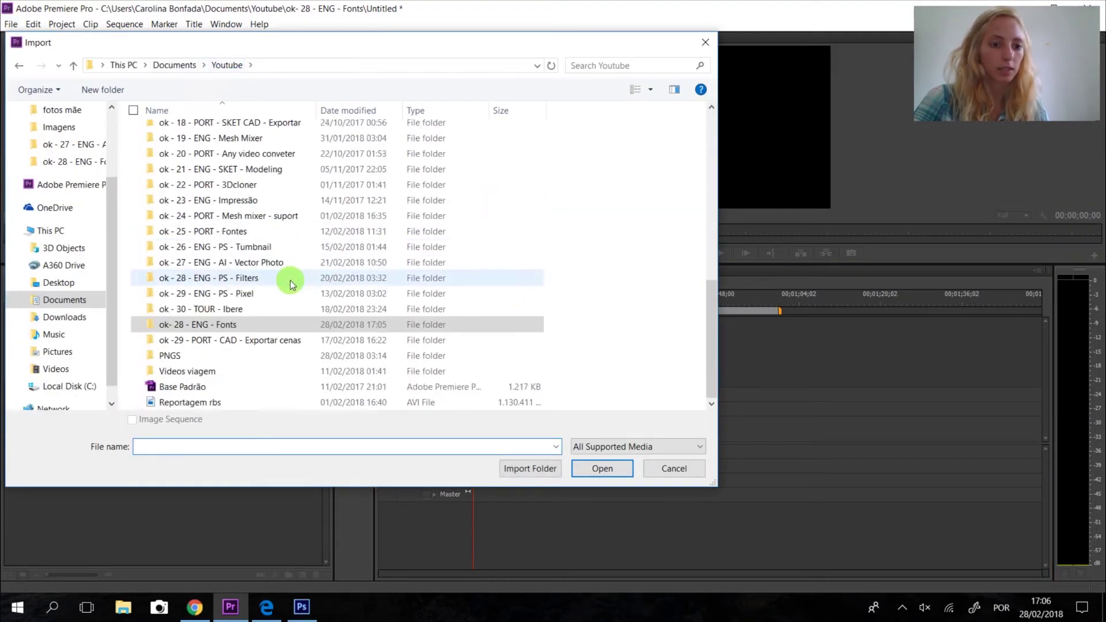
{"action": "left_click", "coordinate": [242, 401]}
{"action": "scroll", "coordinate": [231, 374], "scroll_direction": "up", "scroll_amount": 7}
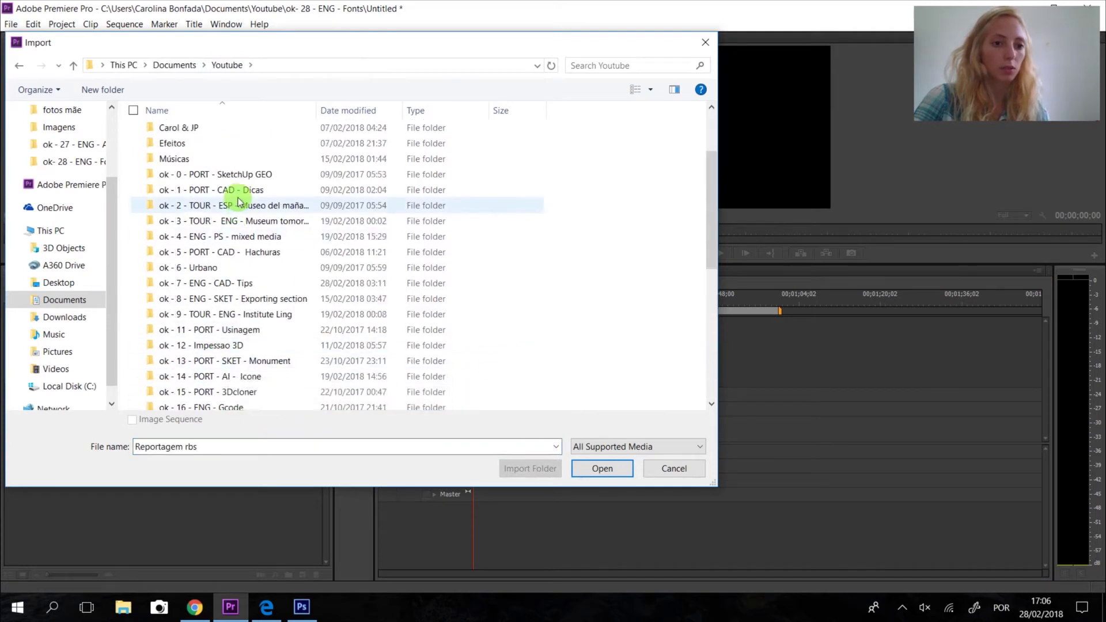
{"action": "double_click", "coordinate": [222, 252]}
{"action": "left_click", "coordinate": [419, 144]}
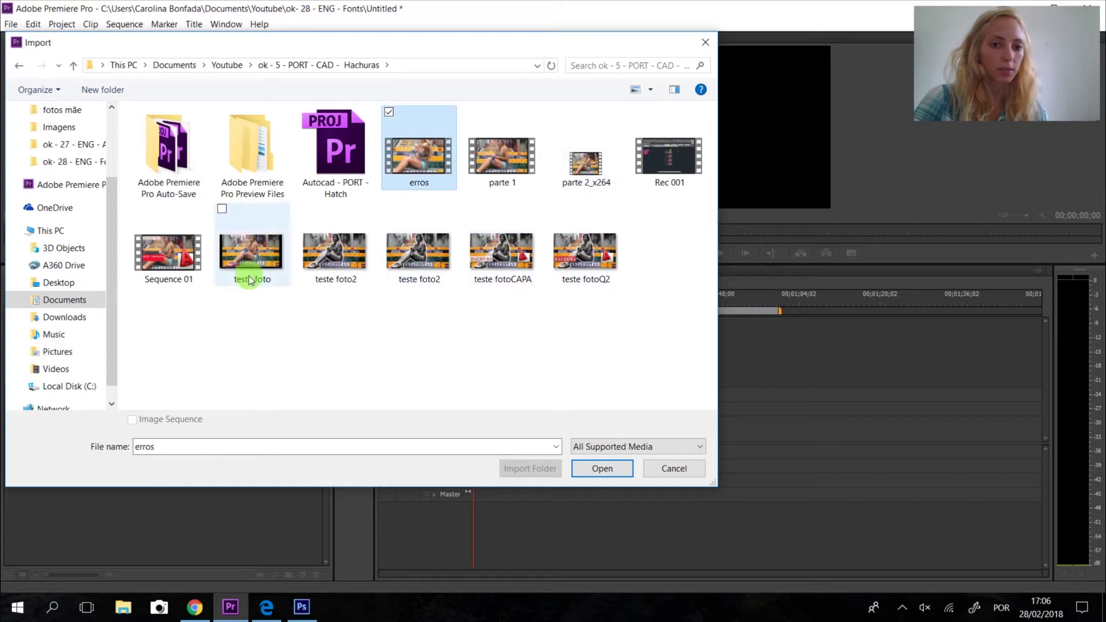
{"action": "left_click", "coordinate": [169, 259]}
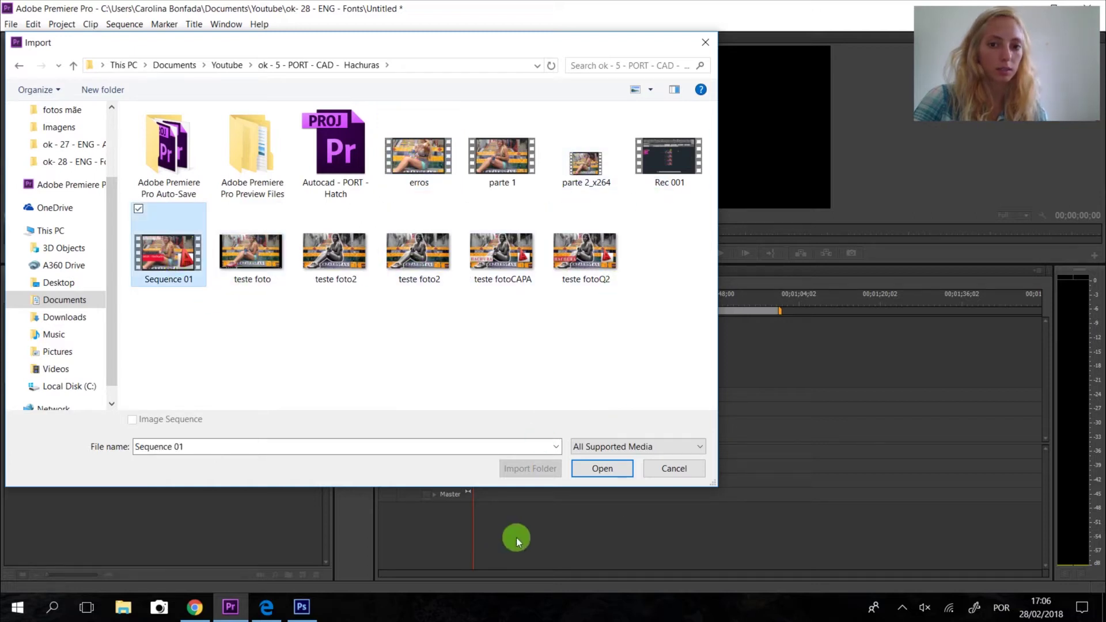
{"action": "left_click", "coordinate": [586, 468]}
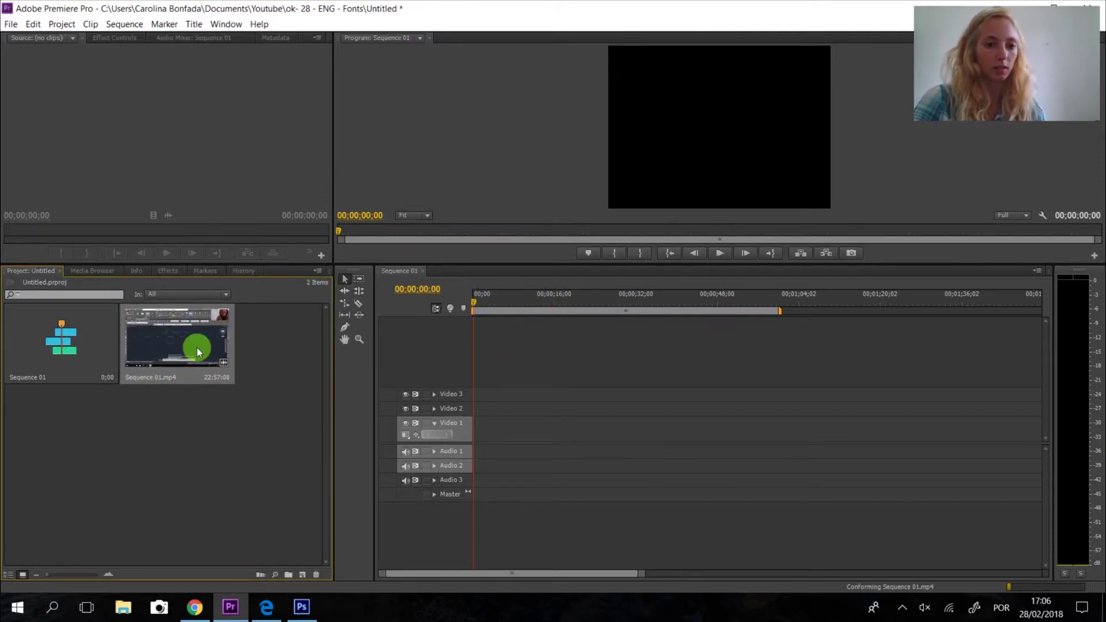
- Open the Sequence 01.mp4 clip in the Source Monitor and make the monitor panels taller
{"action": "double_click", "coordinate": [197, 345]}
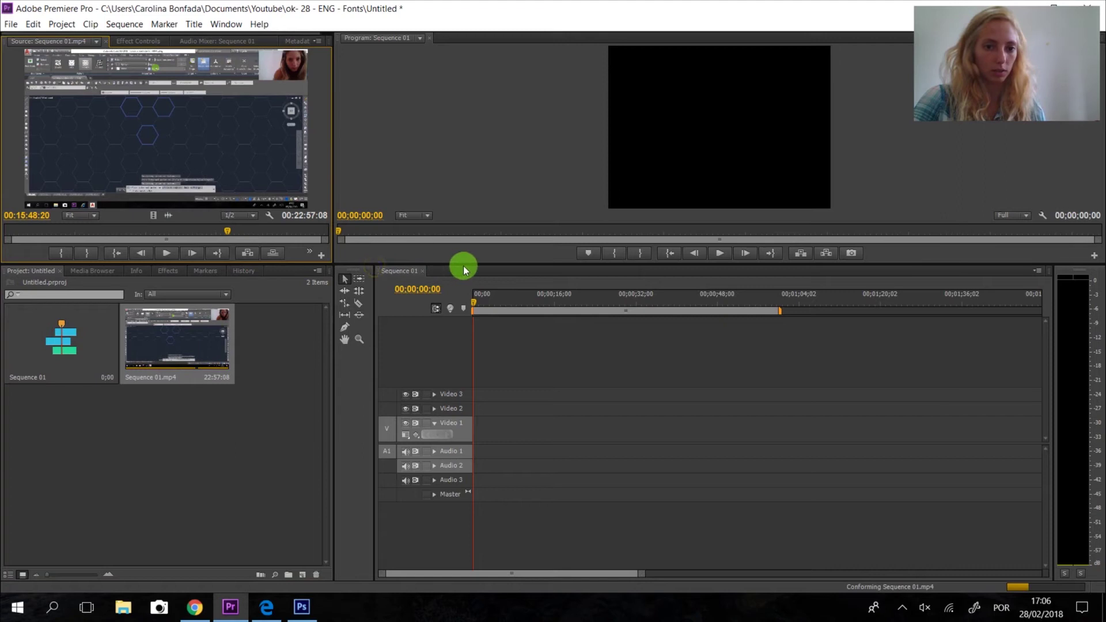
{"action": "left_click_drag", "start_coordinate": [464, 264], "coordinate": [469, 330]}
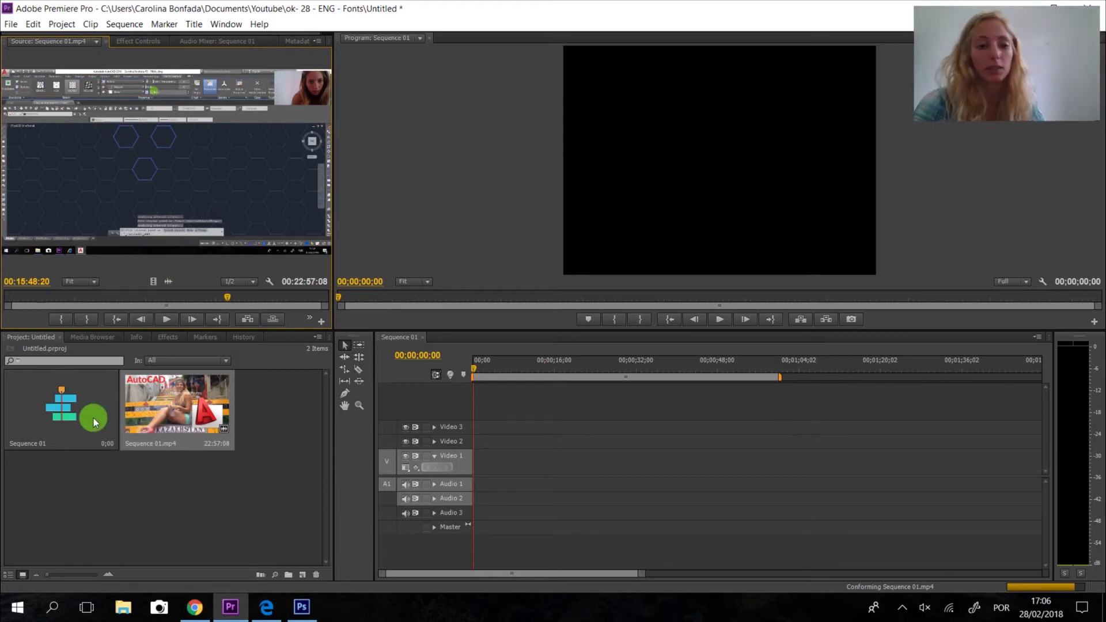
{"action": "left_click", "coordinate": [153, 499]}
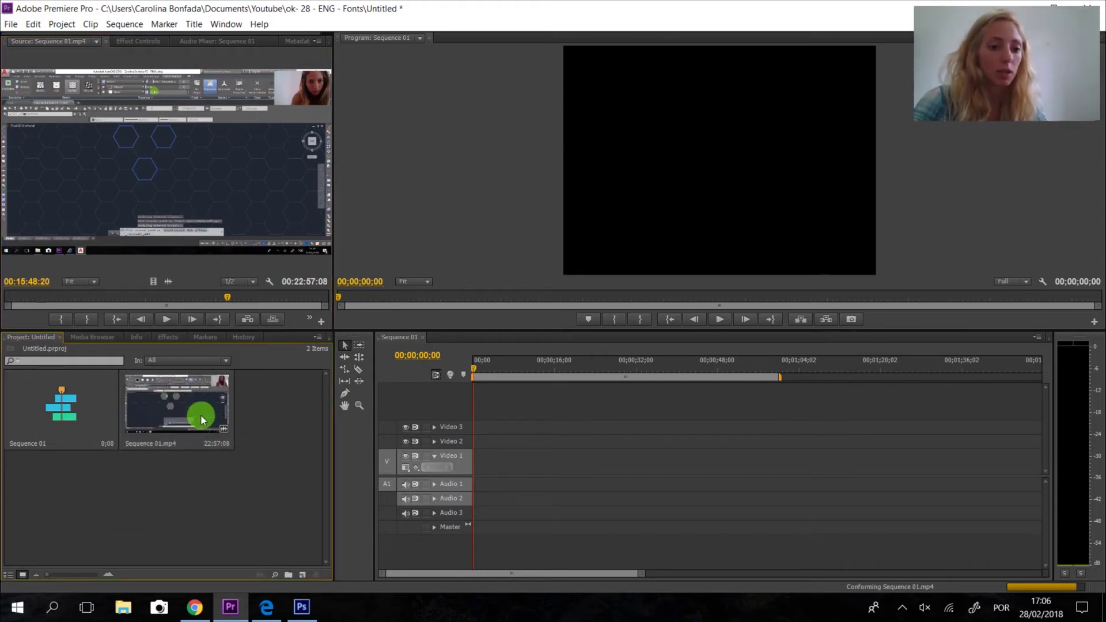
- Import the song "Bad and Boujee (Instrumental) - Migos Feat. Lil Uzi Vert" from the Músicas folder and open it in the Source Monitor
{"action": "left_click", "coordinate": [11, 23]}
{"action": "left_click", "coordinate": [143, 282]}
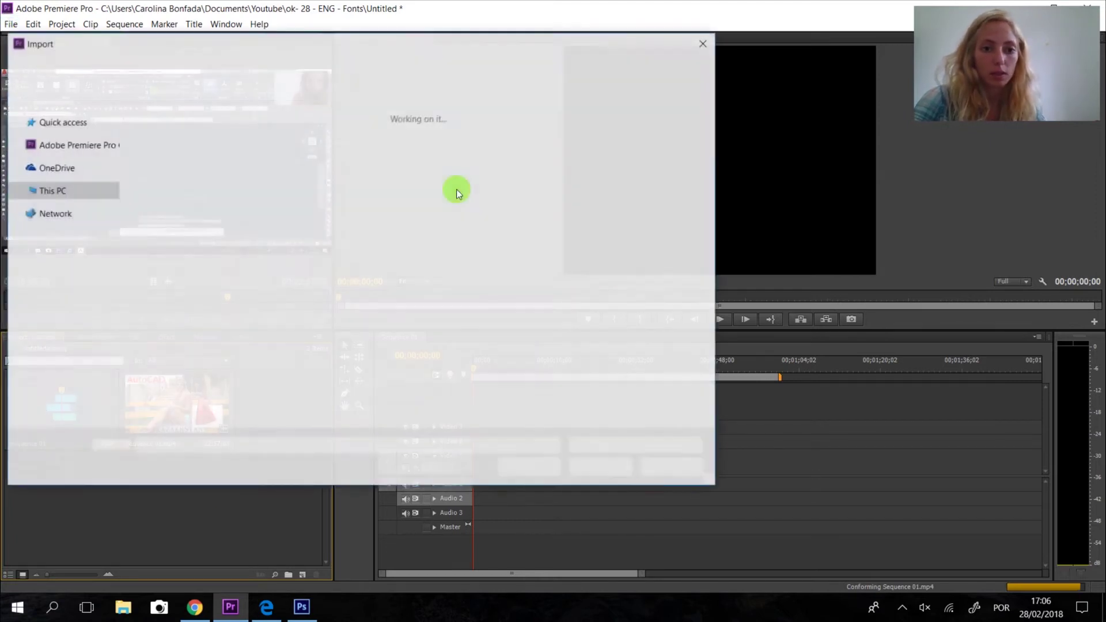
{"action": "left_click", "coordinate": [225, 65]}
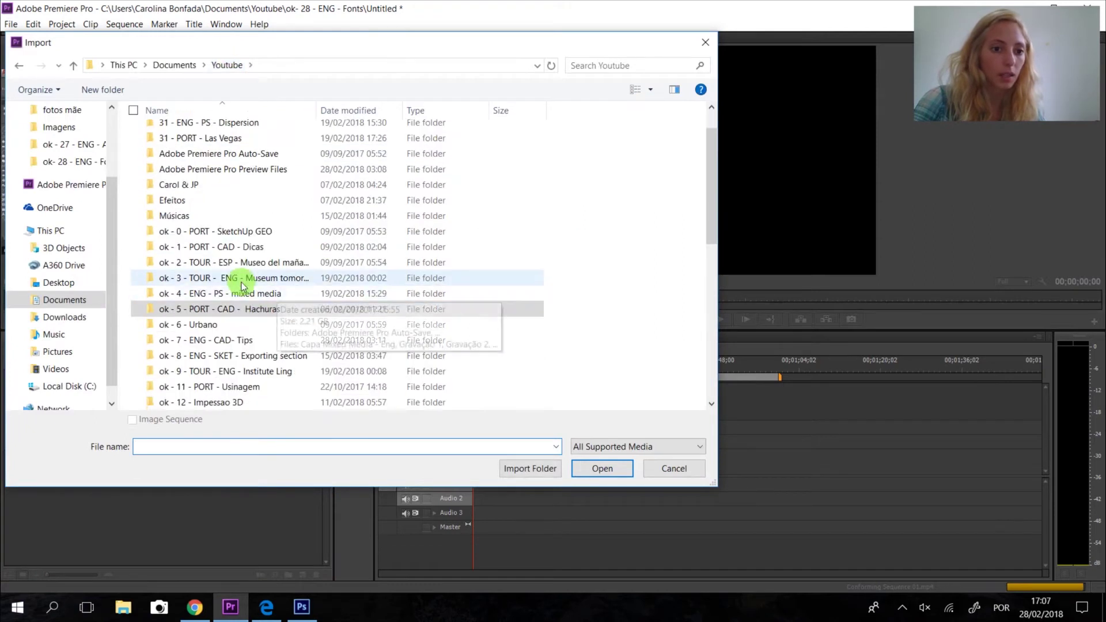
{"action": "double_click", "coordinate": [236, 215]}
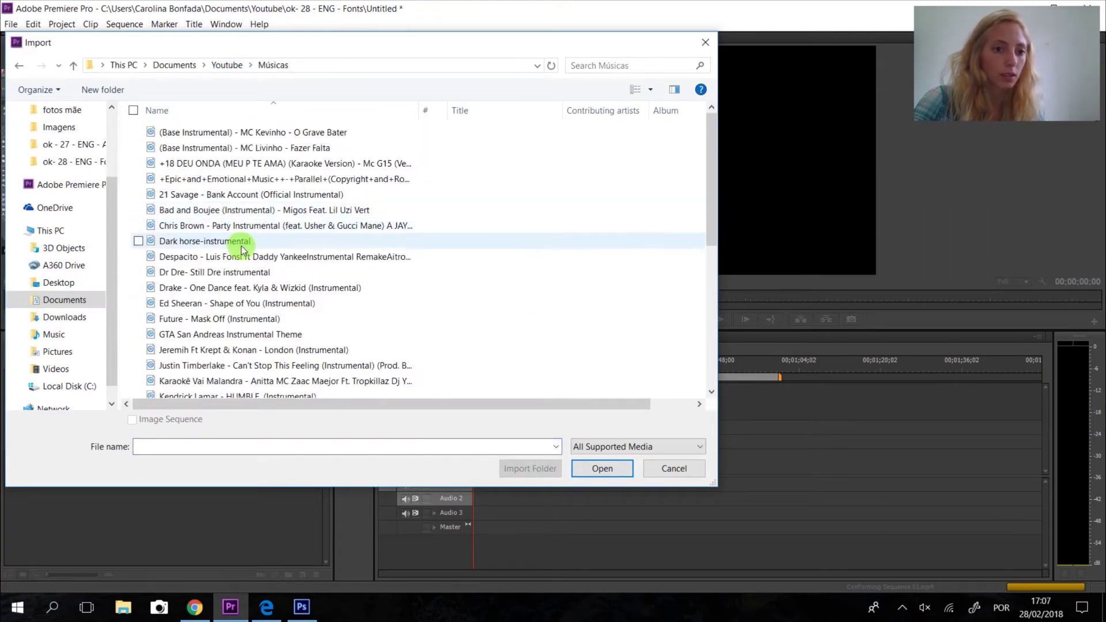
{"action": "left_click", "coordinate": [248, 209]}
{"action": "left_click", "coordinate": [585, 466]}
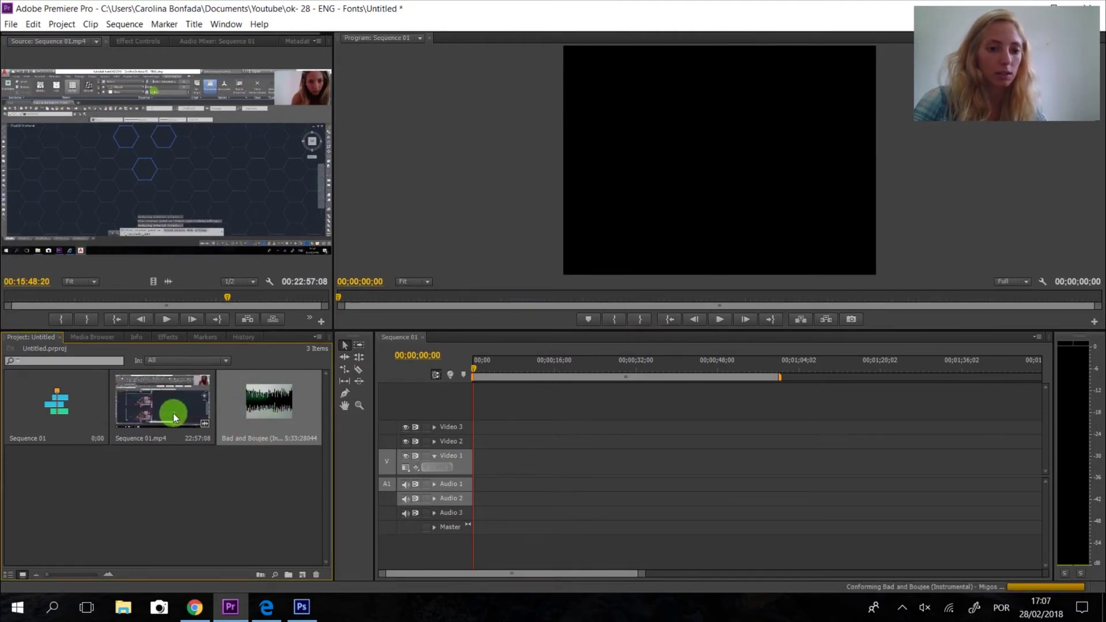
{"action": "double_click", "coordinate": [257, 412]}
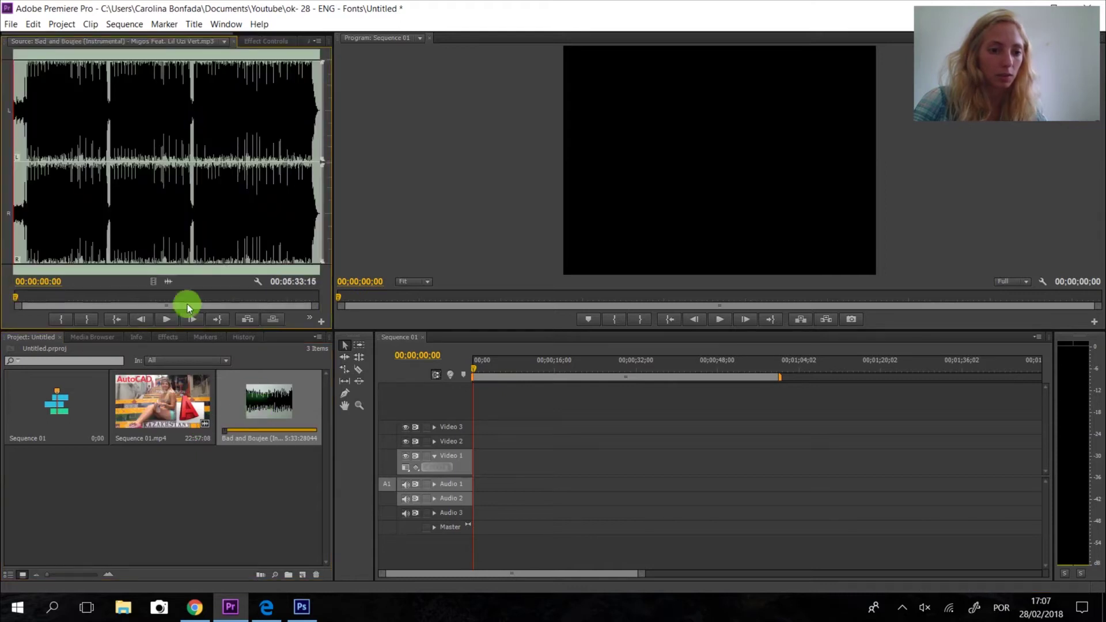
{"action": "double_click", "coordinate": [259, 399]}
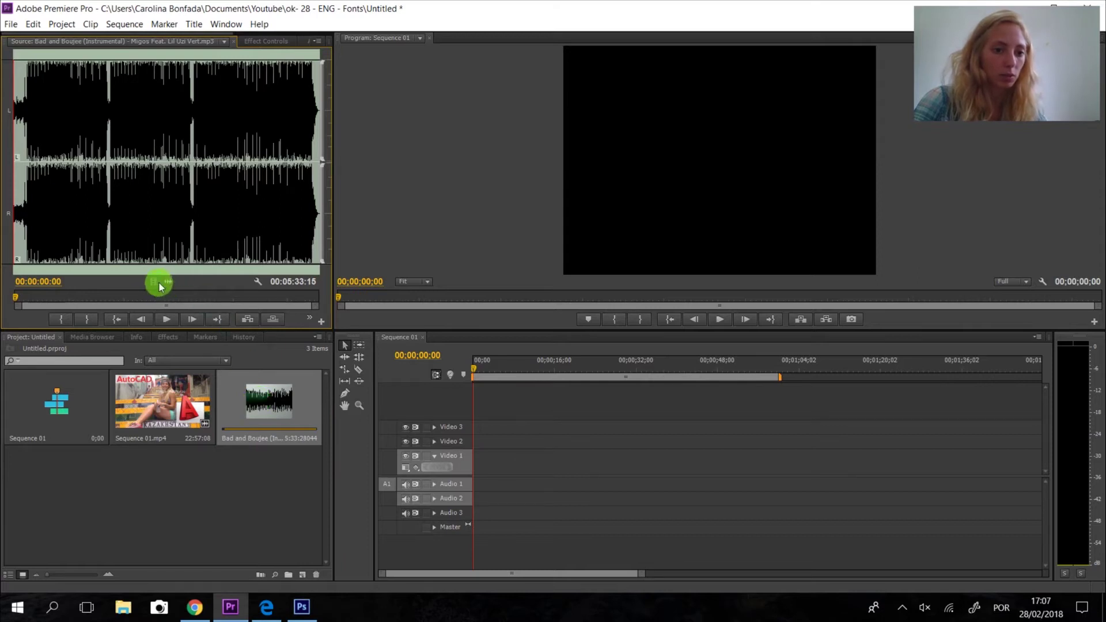
- Show the Effect Controls and load the Bad and Boujee song back into the Source Monitor
{"action": "left_click", "coordinate": [256, 42]}
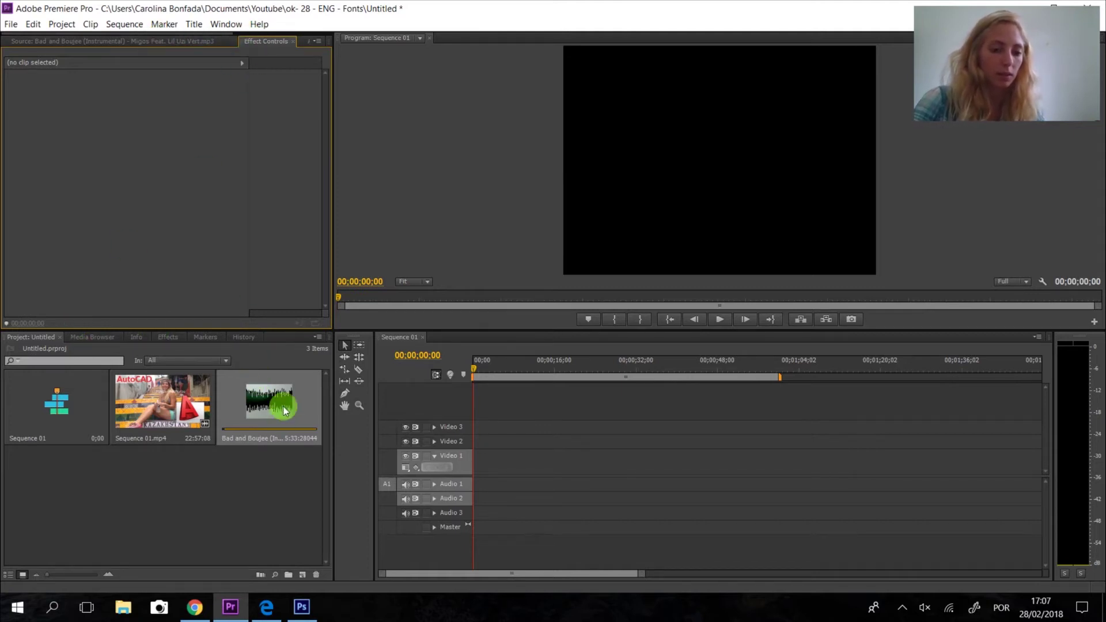
{"action": "left_click_drag", "start_coordinate": [313, 407], "coordinate": [135, 40]}
- Import the bandera-brasil image from the PNGS folder under Documents\Youtube
{"action": "left_click", "coordinate": [11, 24]}
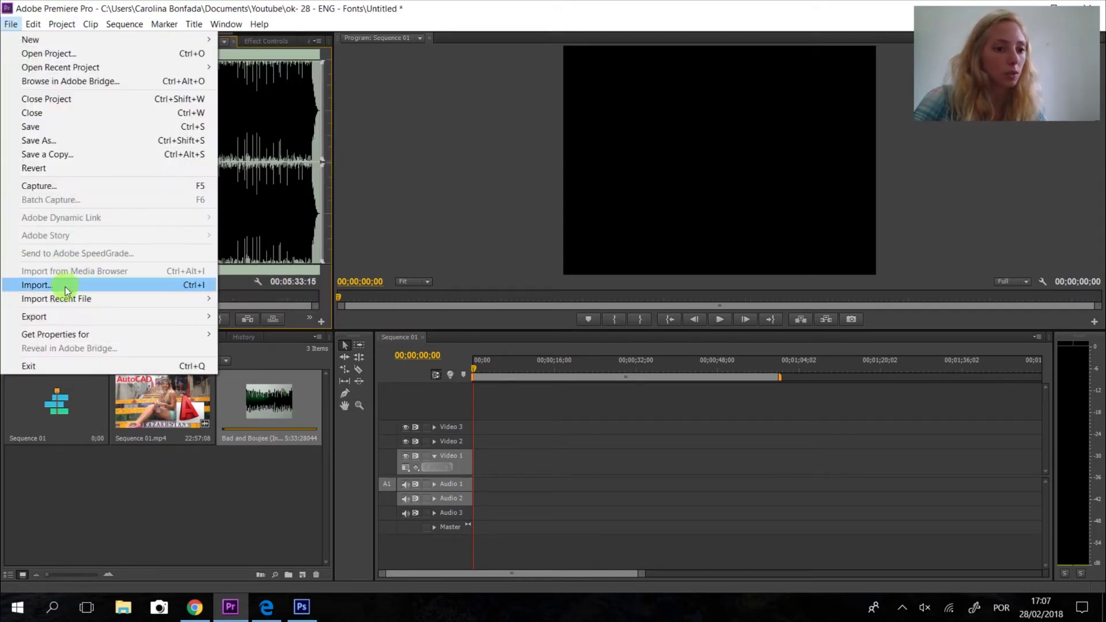
{"action": "left_click", "coordinate": [60, 285]}
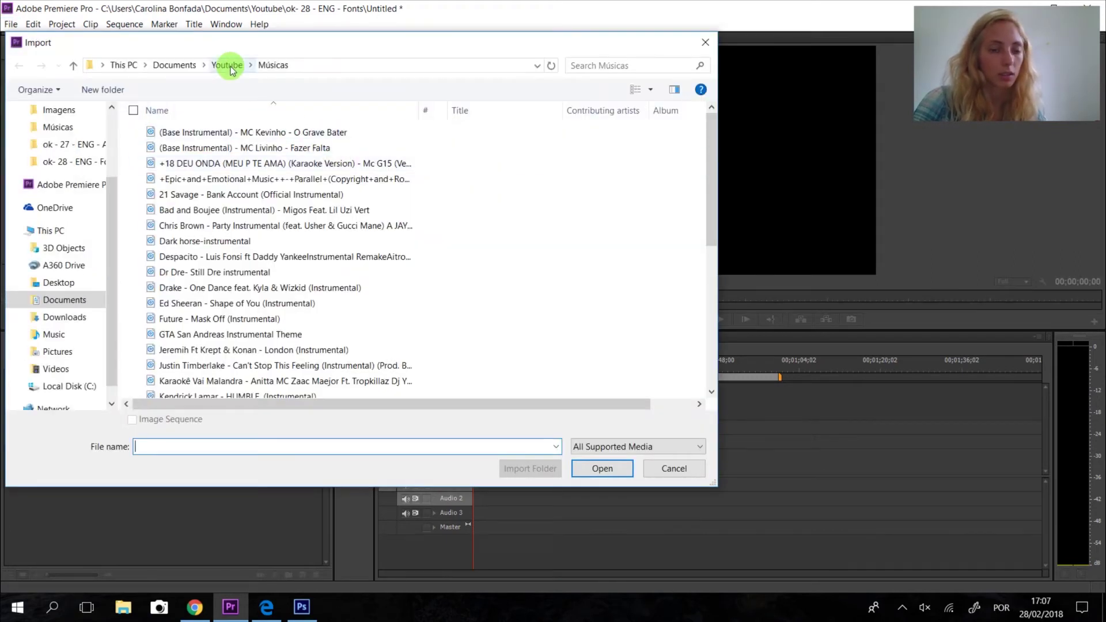
{"action": "left_click", "coordinate": [227, 65]}
{"action": "scroll", "coordinate": [247, 366], "scroll_direction": "down", "scroll_amount": 6}
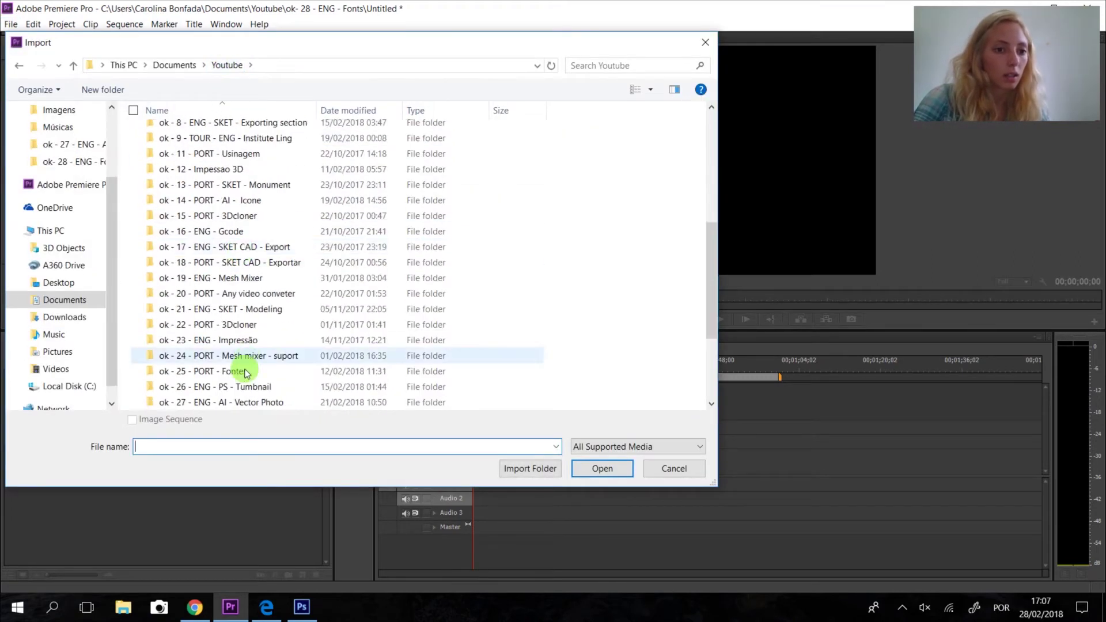
{"action": "scroll", "coordinate": [247, 365], "scroll_direction": "down", "scroll_amount": 4}
{"action": "scroll", "coordinate": [253, 365], "scroll_direction": "up", "scroll_amount": 2}
{"action": "scroll", "coordinate": [256, 364], "scroll_direction": "down", "scroll_amount": 2}
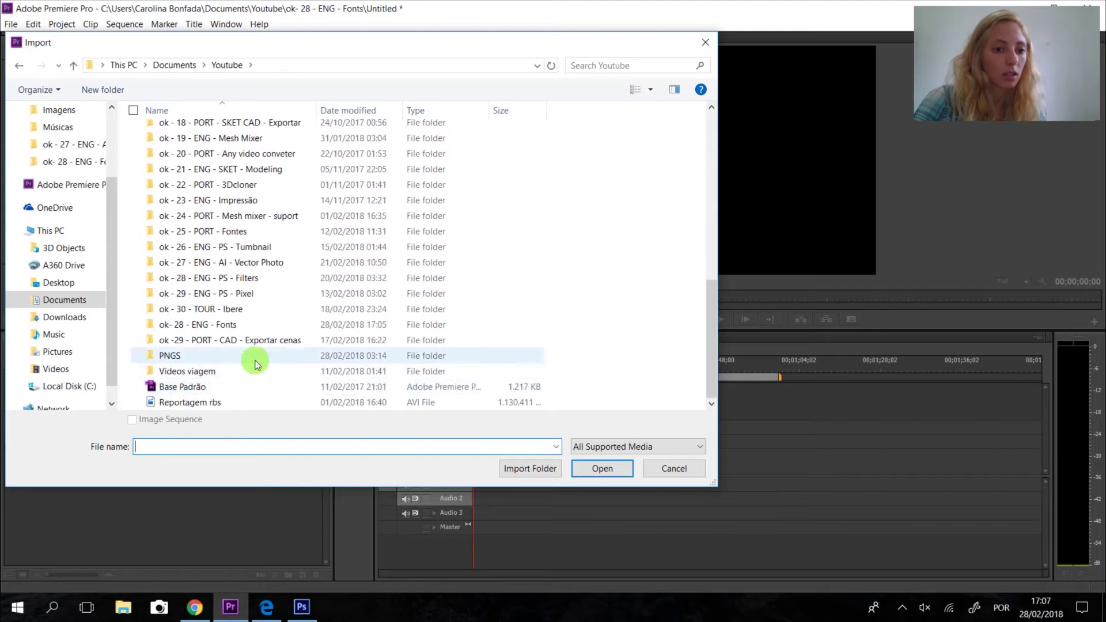
{"action": "double_click", "coordinate": [256, 364]}
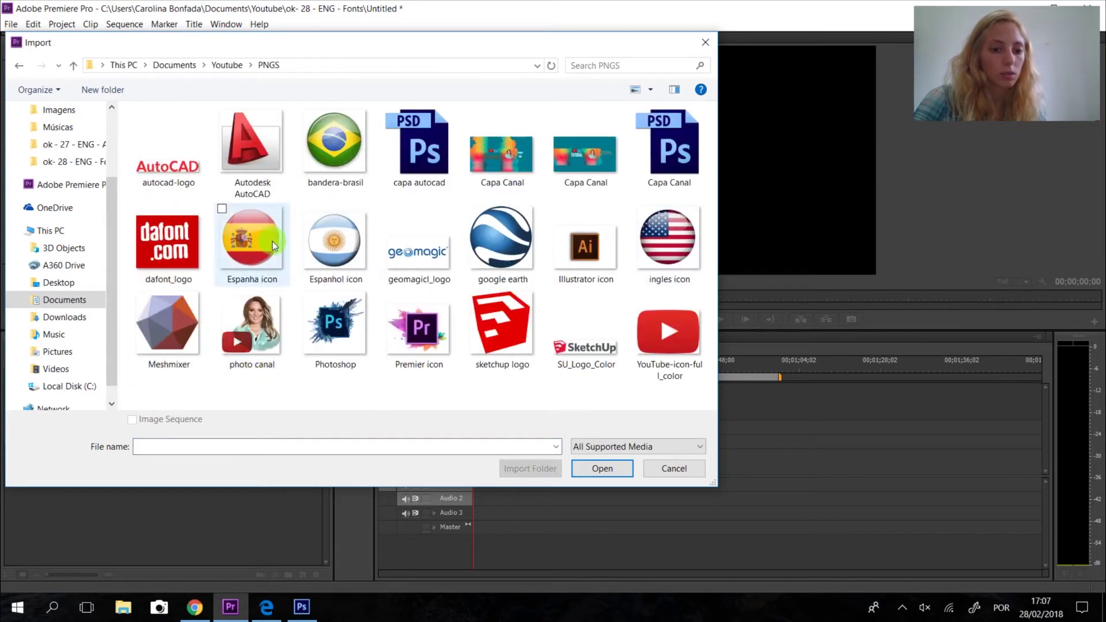
{"action": "left_click", "coordinate": [638, 267]}
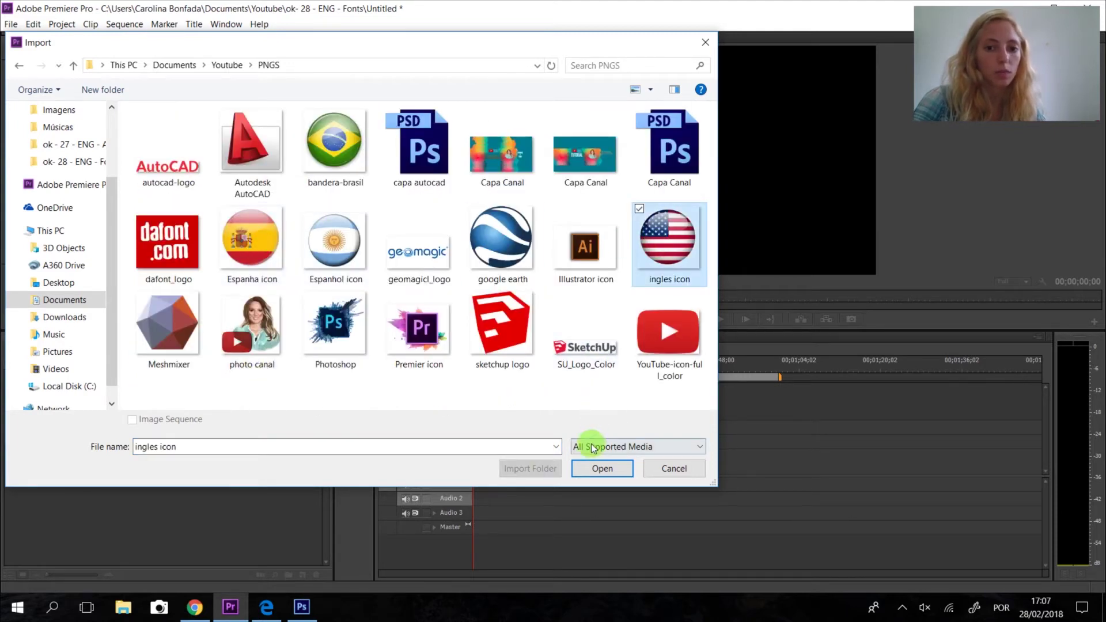
{"action": "left_click", "coordinate": [337, 141]}
{"action": "left_click", "coordinate": [596, 471]}
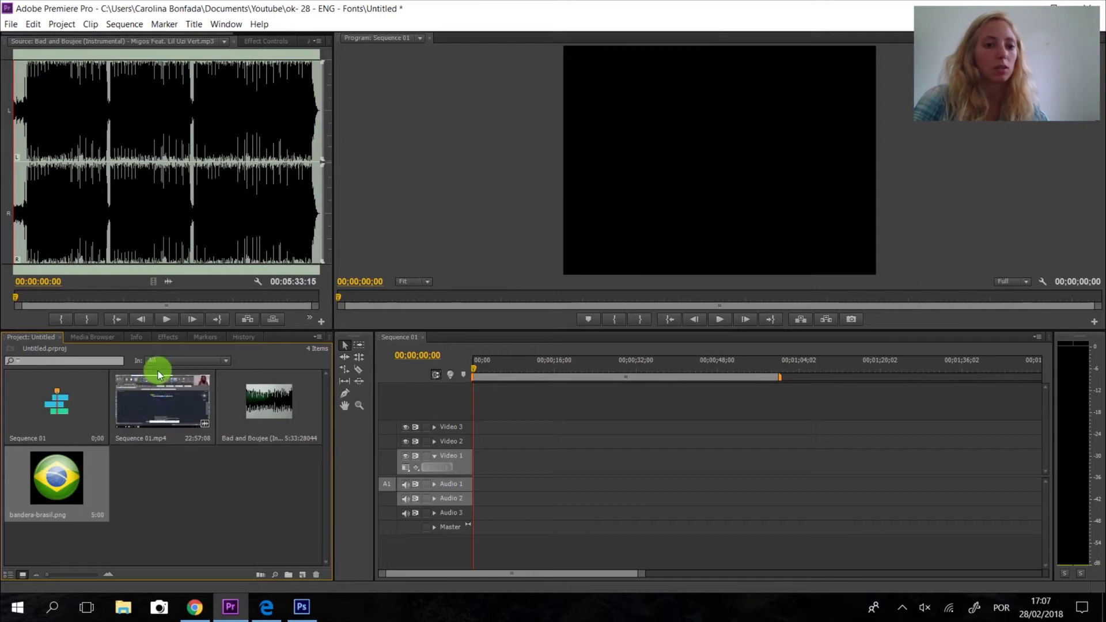
- Open Sequence 01.mp4 in the Source Monitor and scrub it to about 00:09:05:14
{"action": "double_click", "coordinate": [156, 406]}
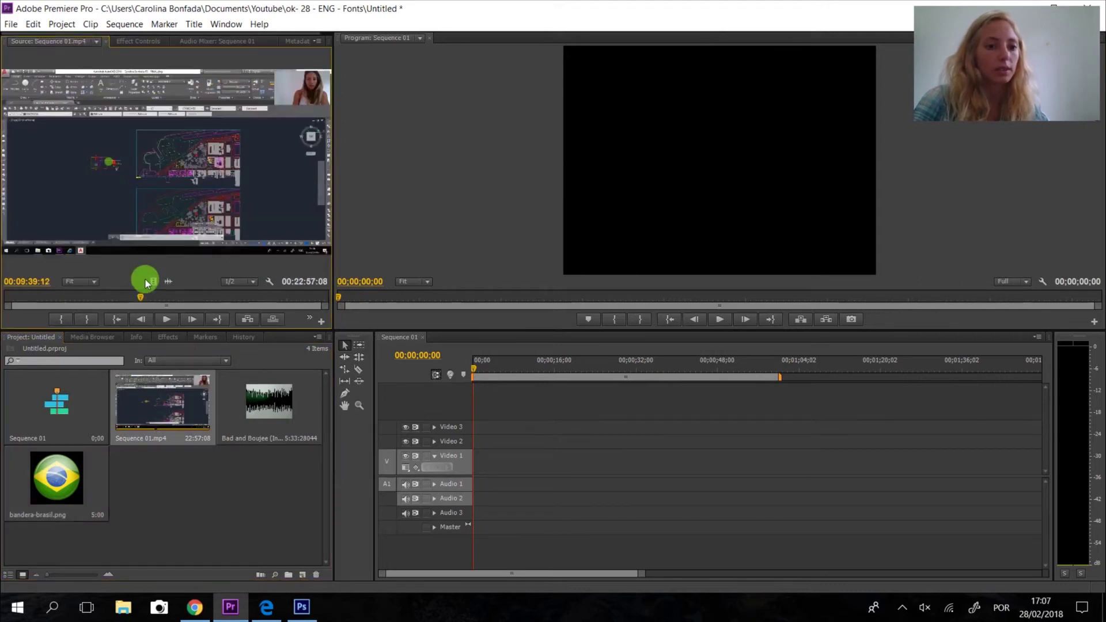
{"action": "left_click_drag", "start_coordinate": [166, 405], "coordinate": [209, 154]}
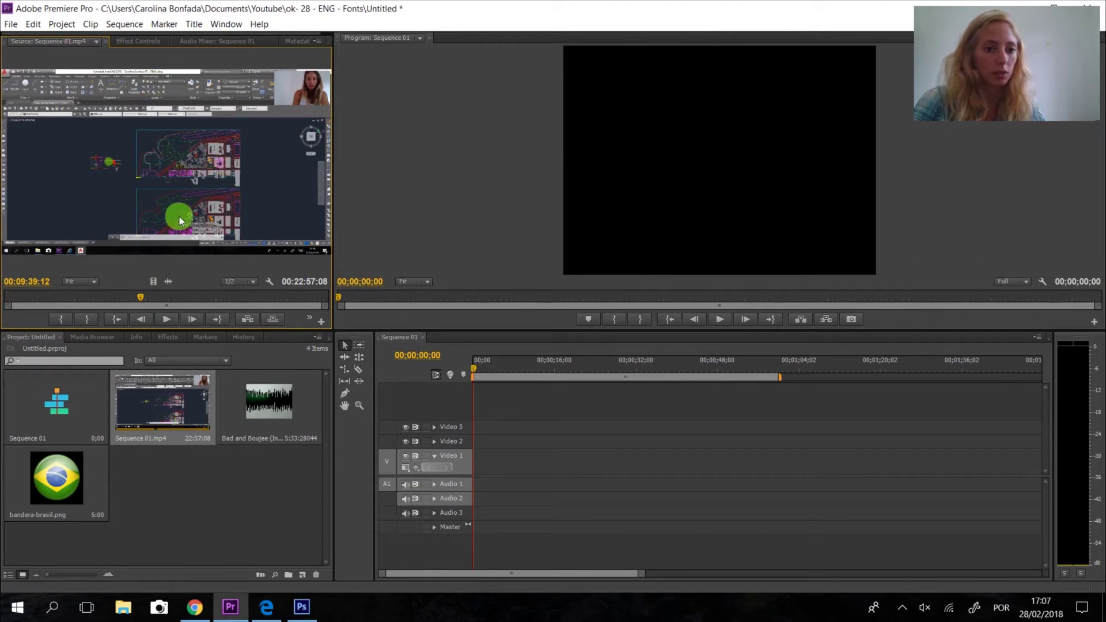
{"action": "left_click_drag", "start_coordinate": [156, 291], "coordinate": [136, 305]}
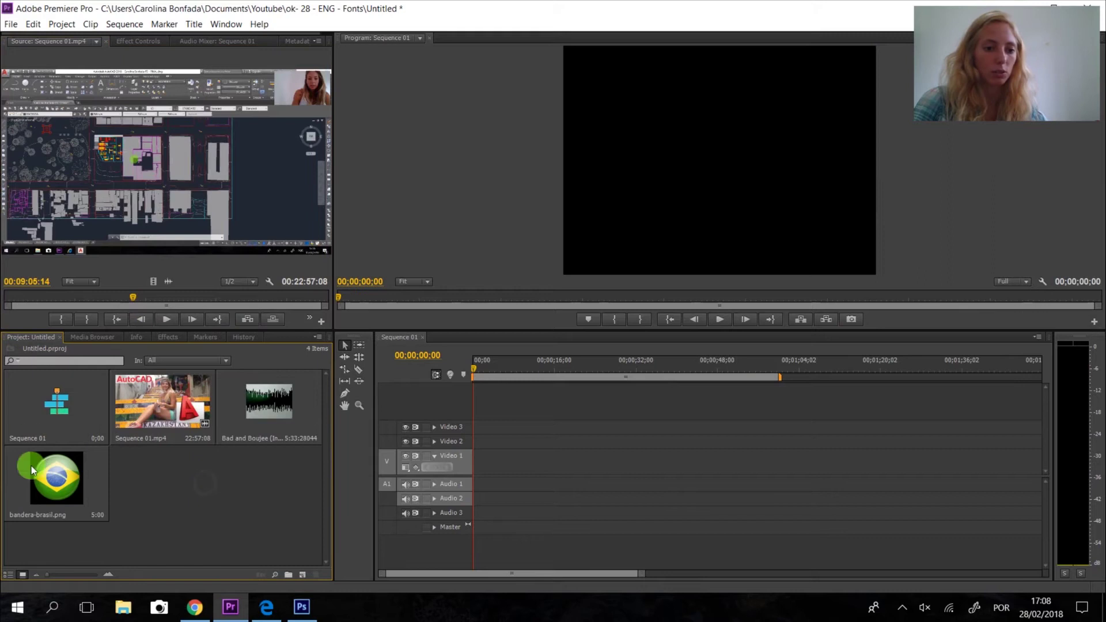
- Place Sequence 01.mp4 at the start of the Video 1 track and change the sequence settings to match the clip
{"action": "left_click_drag", "start_coordinate": [158, 403], "coordinate": [473, 459]}
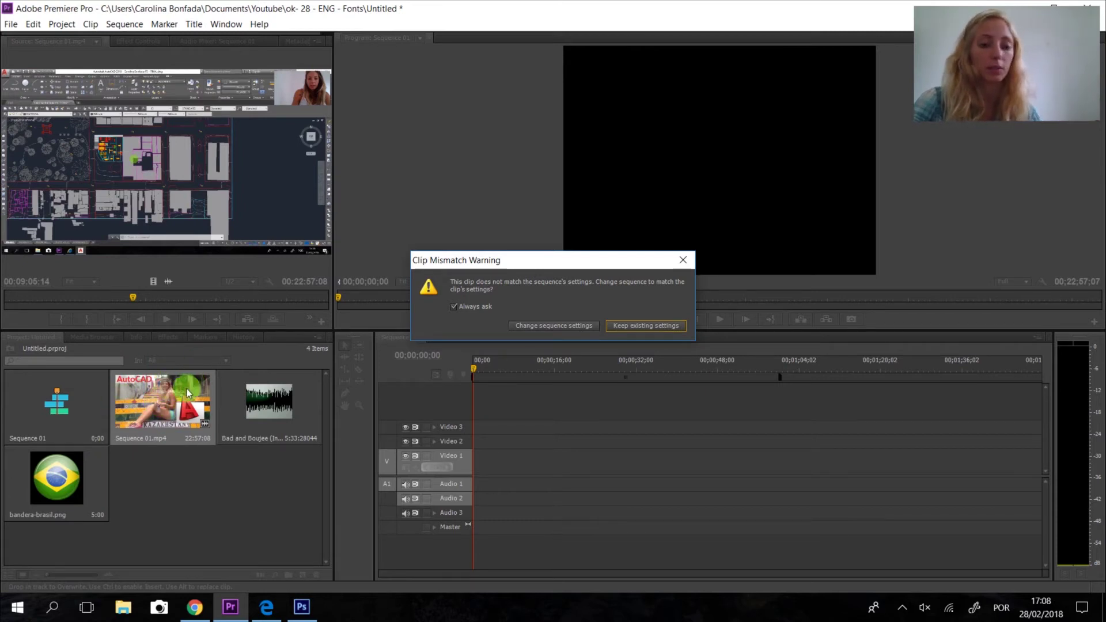
{"action": "left_click", "coordinate": [561, 328]}
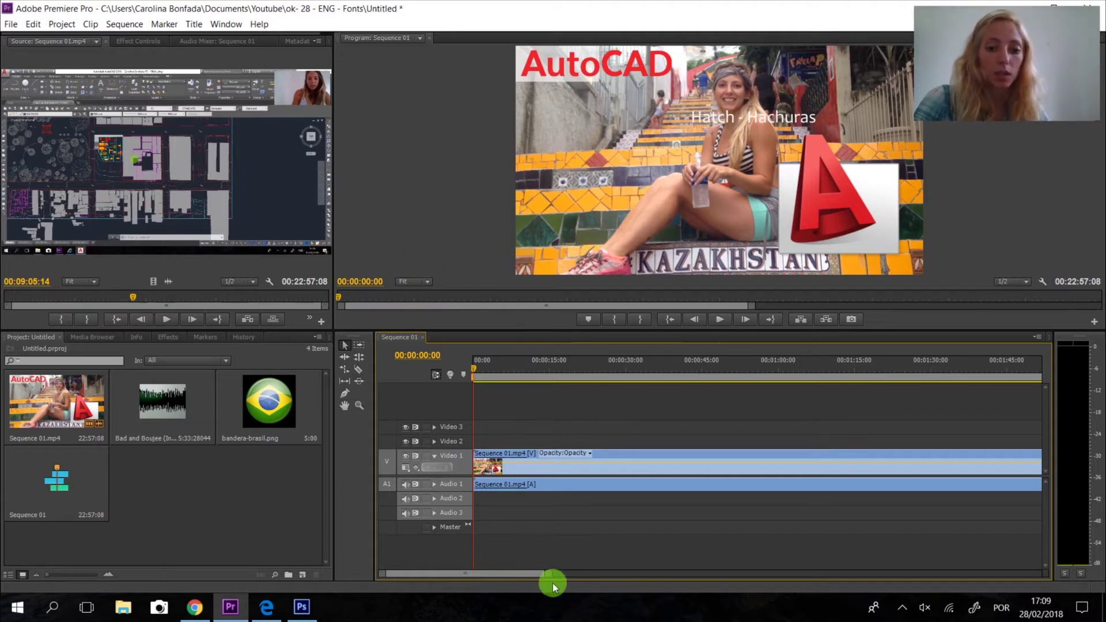
- Move the playhead to 00:03:57:17 and trim the end of the Sequence 01.mp4 clip to it
{"action": "left_click_drag", "start_coordinate": [549, 575], "coordinate": [985, 574]}
{"action": "mouse_move", "coordinate": [568, 370]}
{"action": "left_mouse_down"}
{"action": "mouse_move", "coordinate": [893, 372]}
{"action": "mouse_move", "coordinate": [555, 371]}
{"action": "left_mouse_up"}
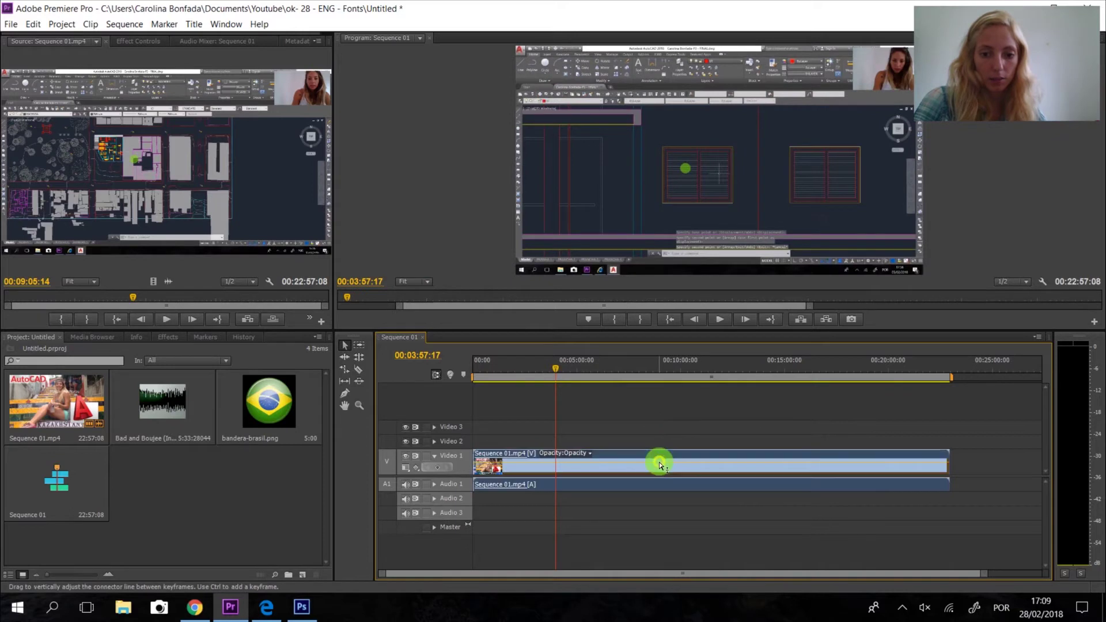
{"action": "left_click_drag", "start_coordinate": [950, 458], "coordinate": [555, 455]}
{"action": "left_click_drag", "start_coordinate": [983, 574], "coordinate": [864, 582]}
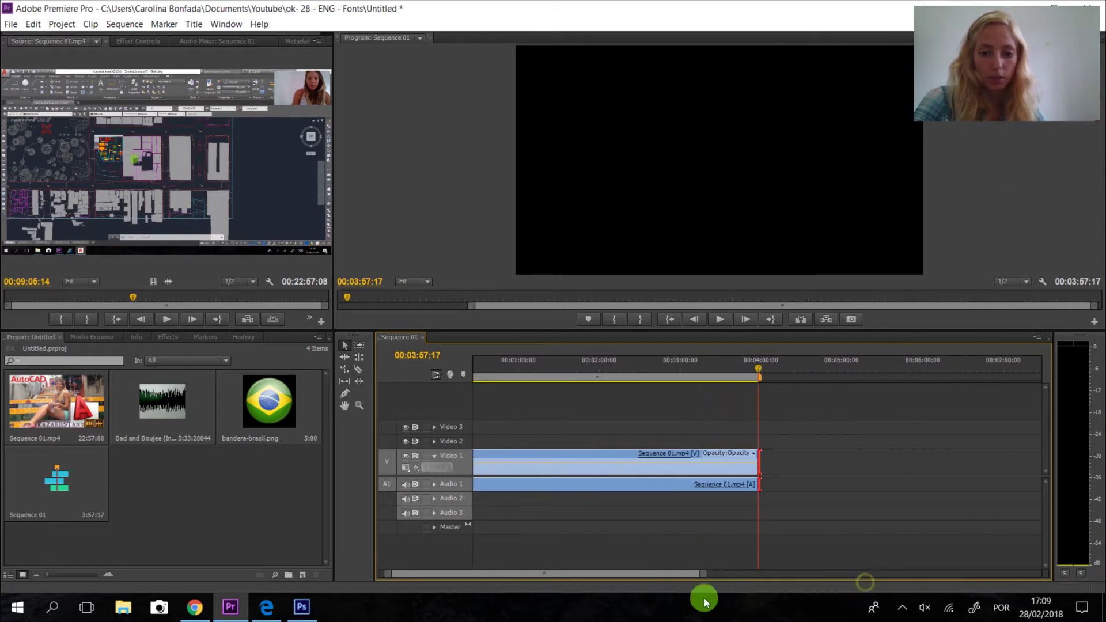
{"action": "left_click_drag", "start_coordinate": [702, 577], "coordinate": [573, 587]}
{"action": "left_click", "coordinate": [746, 393]}
{"action": "left_click", "coordinate": [791, 408]}
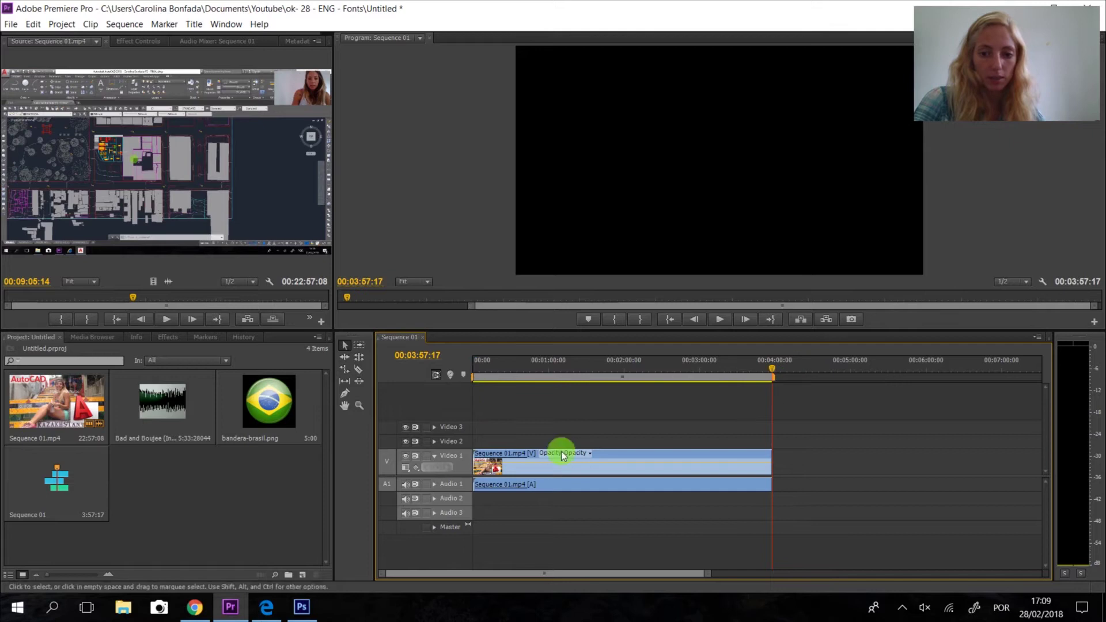
- Place the Bad and Boujee song at the start of Audio 2, then expand that track and make it taller
{"action": "left_click", "coordinate": [175, 405]}
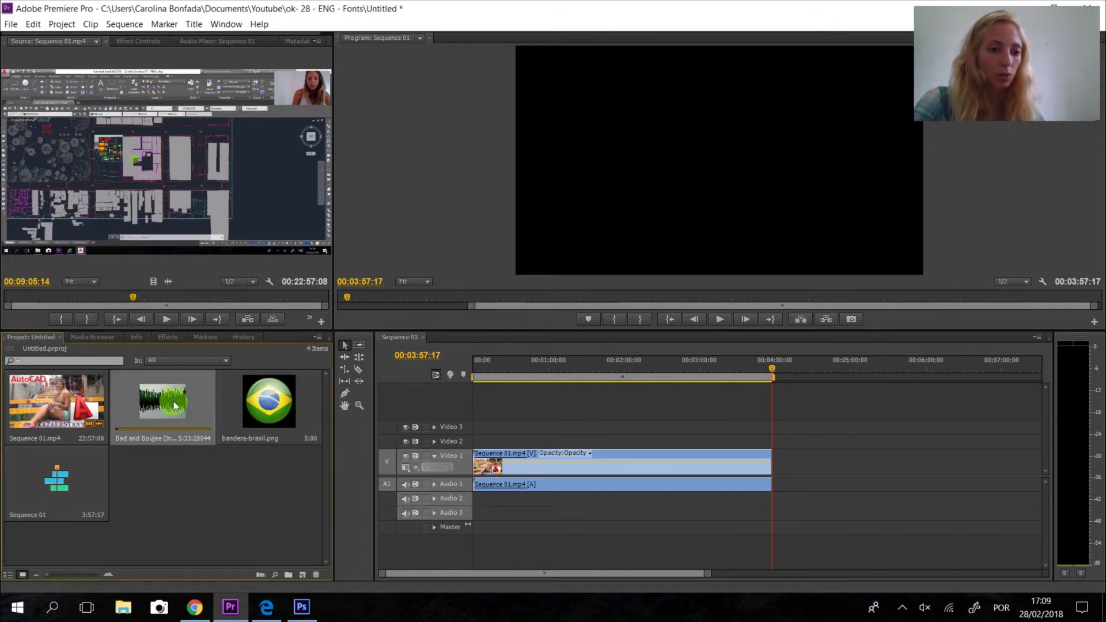
{"action": "left_click_drag", "start_coordinate": [173, 394], "coordinate": [462, 507]}
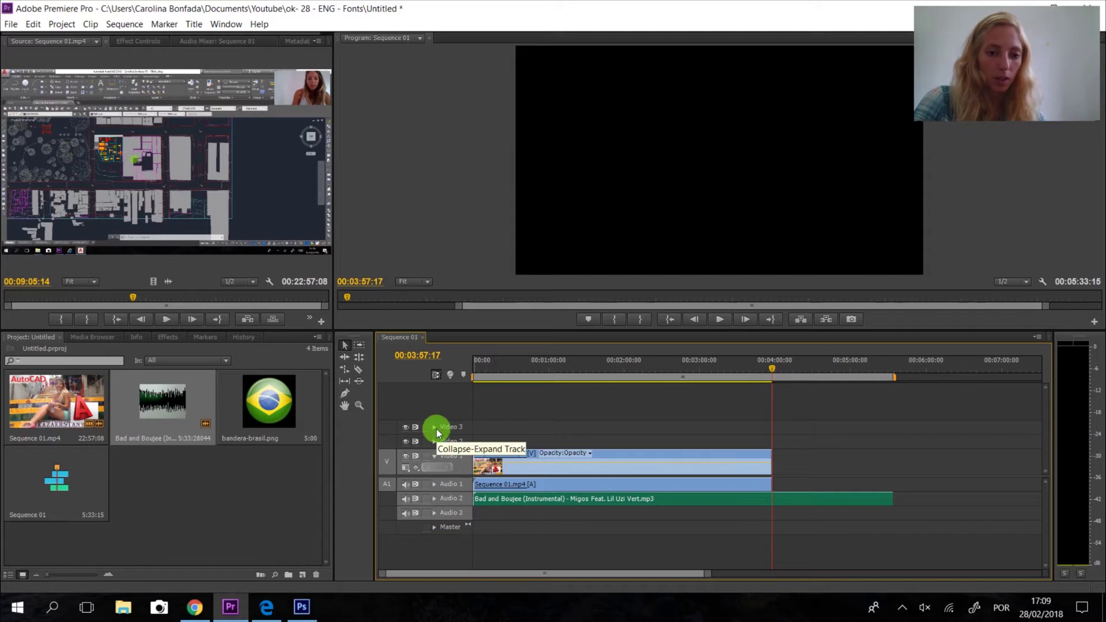
{"action": "left_click", "coordinate": [434, 499]}
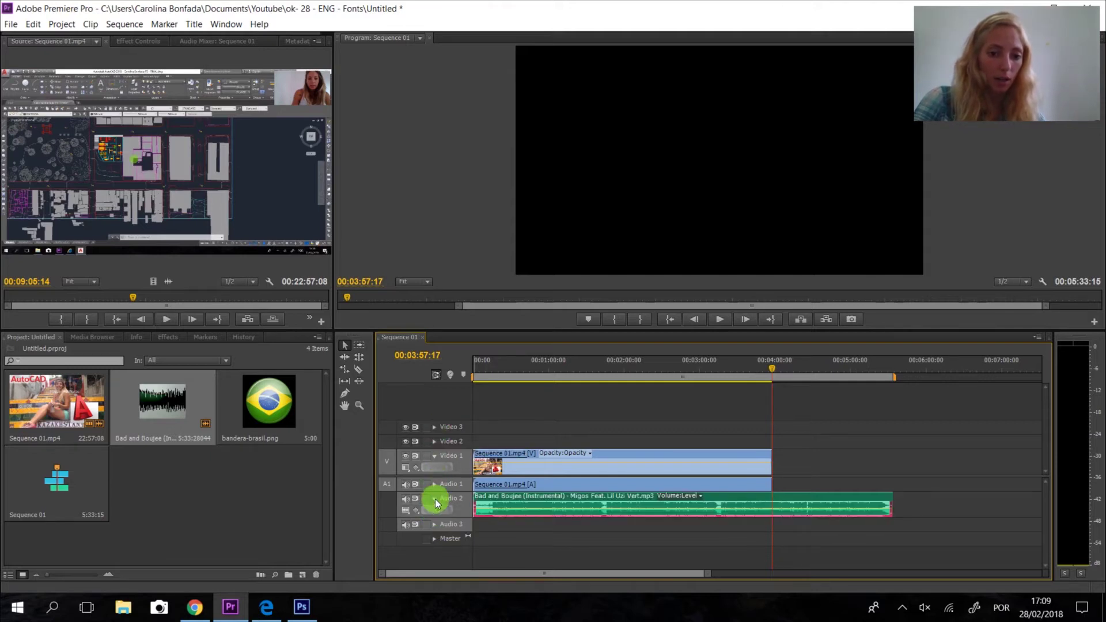
{"action": "left_click_drag", "start_coordinate": [425, 516], "coordinate": [426, 542]}
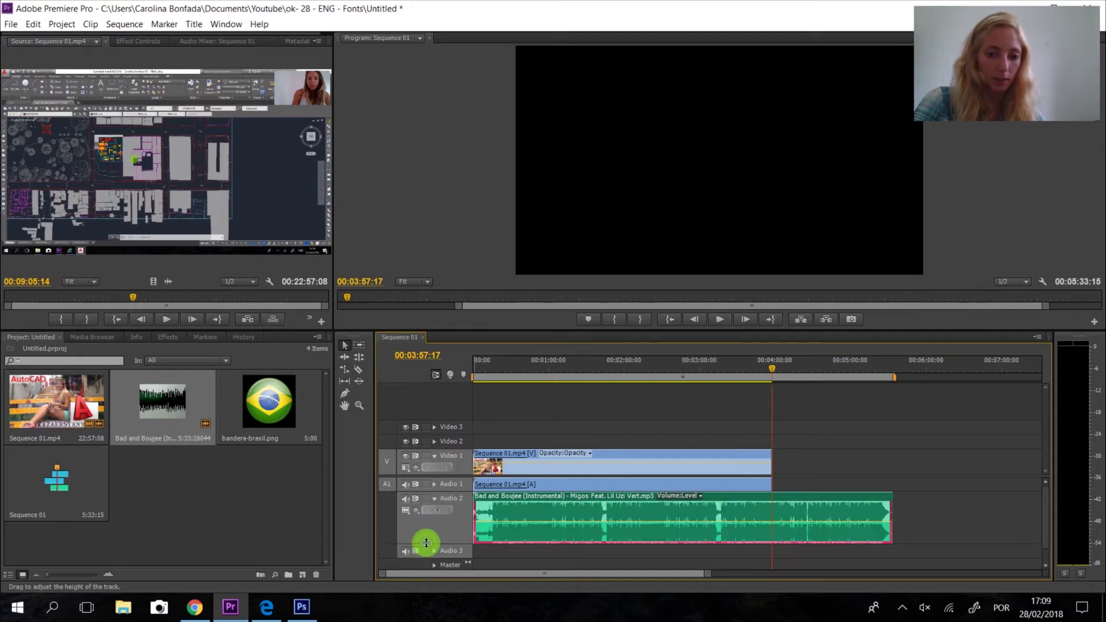
- Turn on the system sound and play the sequence from about 00:03:03 to hear the music with the video
{"action": "left_click_drag", "start_coordinate": [507, 374], "coordinate": [636, 374]}
{"action": "left_click", "coordinate": [924, 609]}
{"action": "left_click_drag", "start_coordinate": [976, 573], "coordinate": [974, 573]}
{"action": "left_click_drag", "start_coordinate": [637, 372], "coordinate": [701, 400]}
{"action": "left_click", "coordinate": [719, 319]}
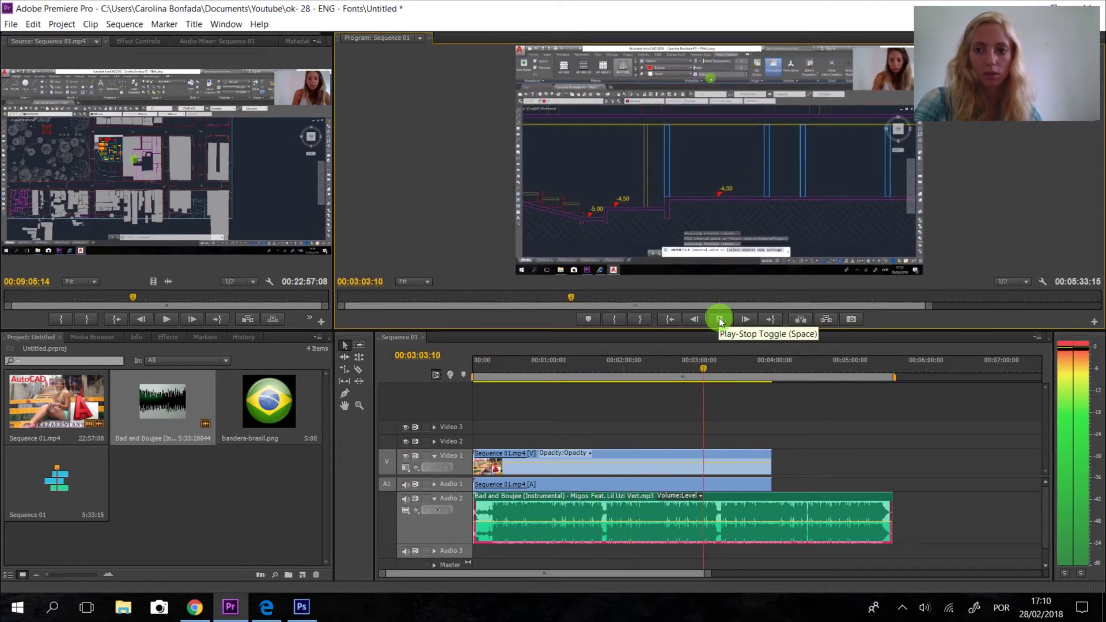
{"action": "left_click", "coordinate": [719, 319]}
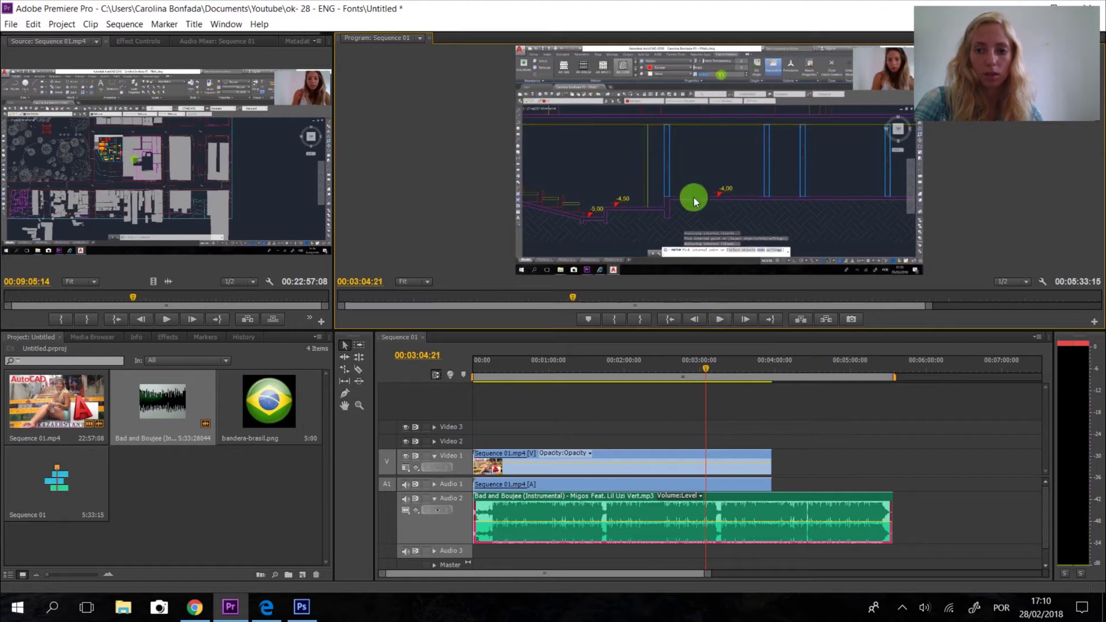
- Expand the Audio 1 track and lower the audio gain of the music clip on Audio 2
{"action": "left_click", "coordinate": [435, 484]}
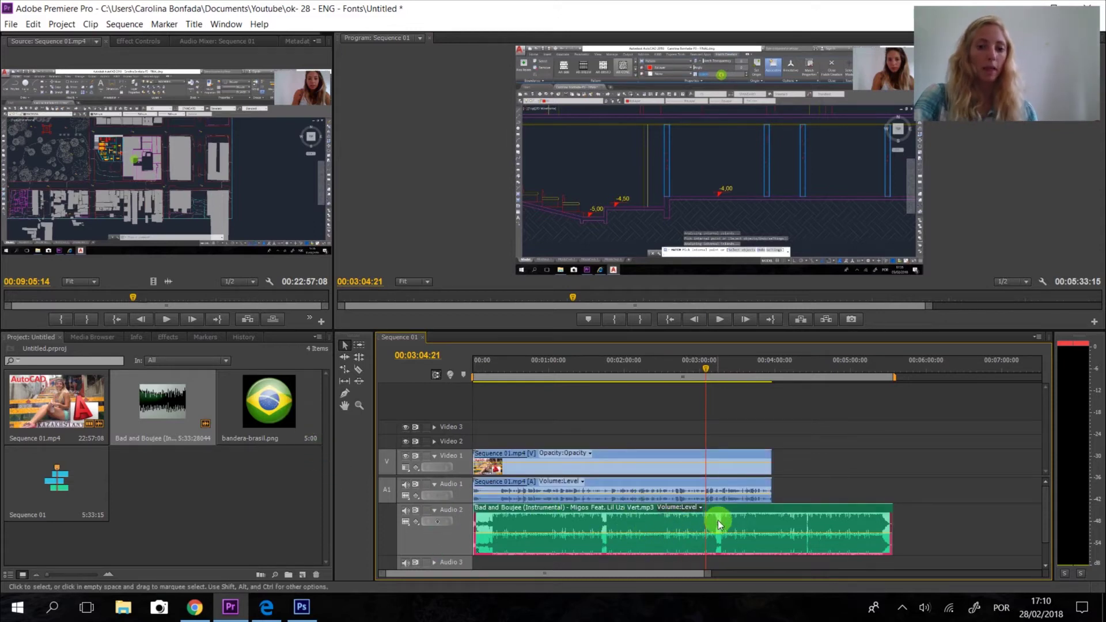
{"action": "right_click", "coordinate": [737, 536]}
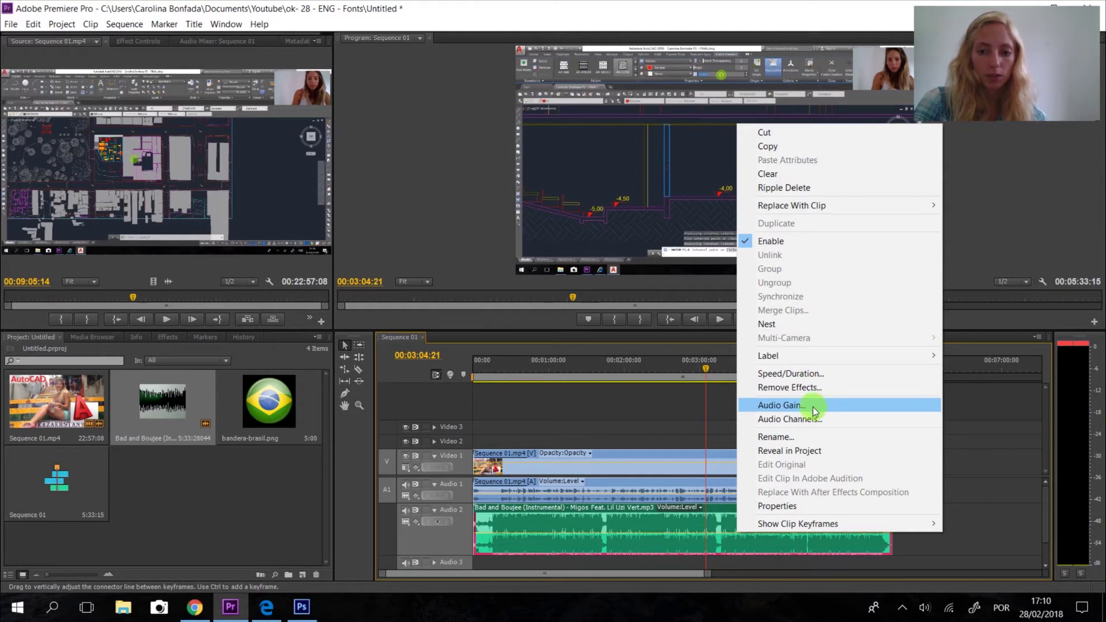
{"action": "right_click", "coordinate": [648, 522]}
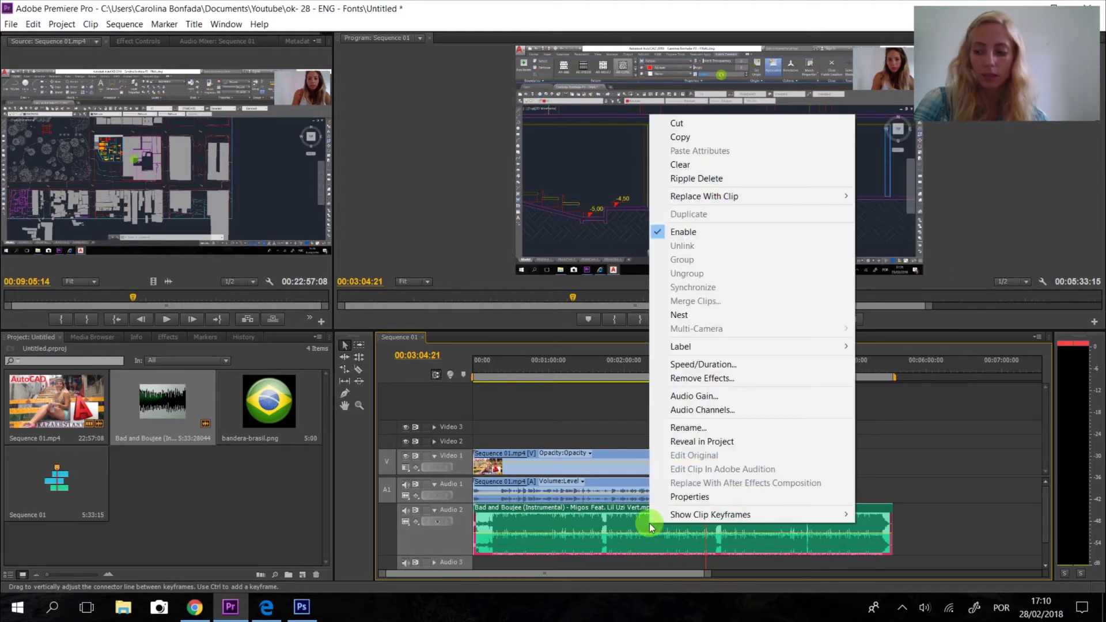
{"action": "left_click", "coordinate": [717, 396]}
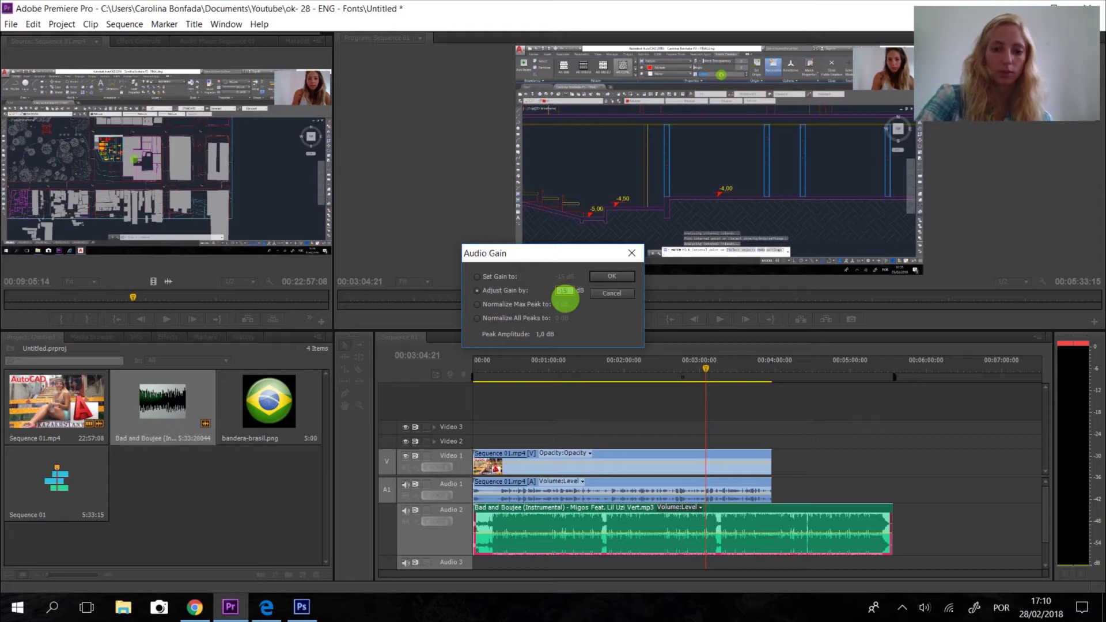
{"action": "left_click", "coordinate": [623, 277]}
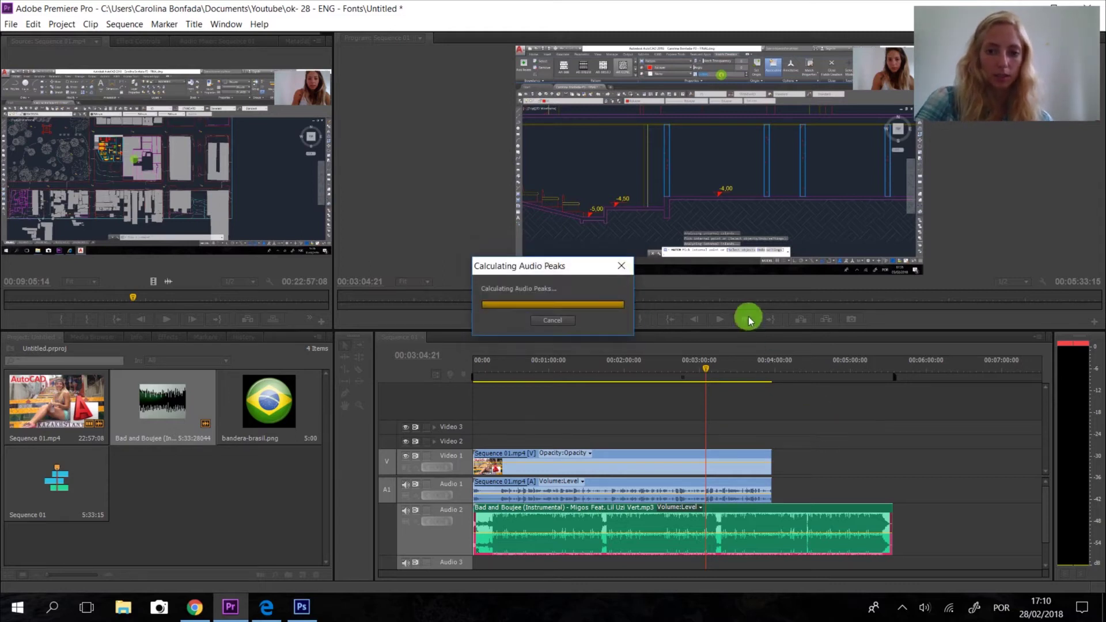
- Play the sequence around 00:03:05 and past the video's end at about 00:04:07 to check the music level
{"action": "left_click", "coordinate": [717, 319]}
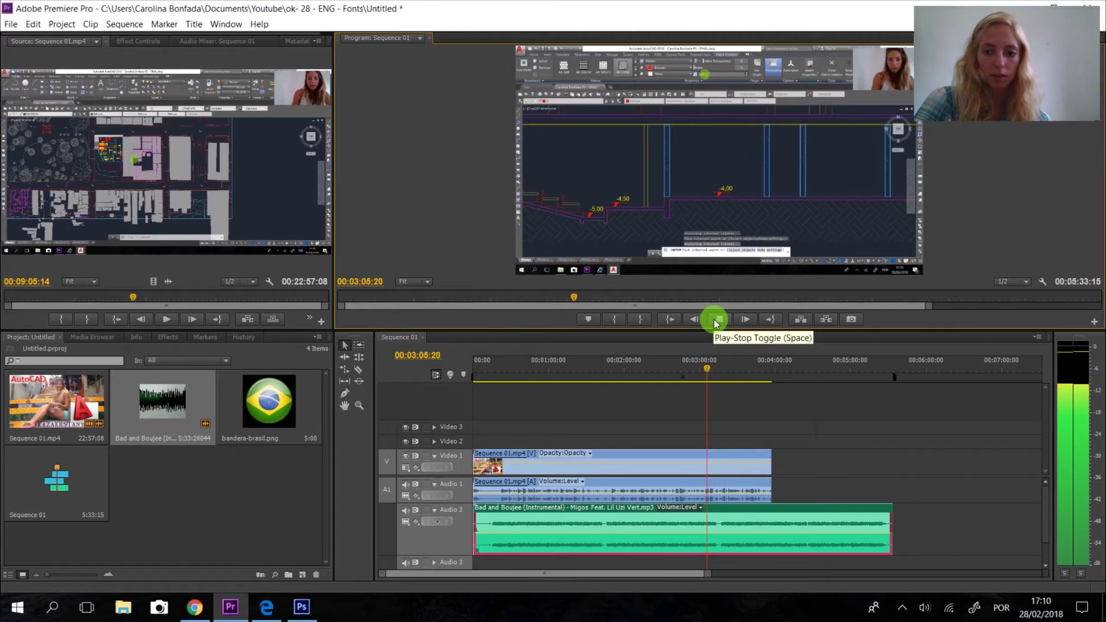
{"action": "left_click", "coordinate": [717, 319]}
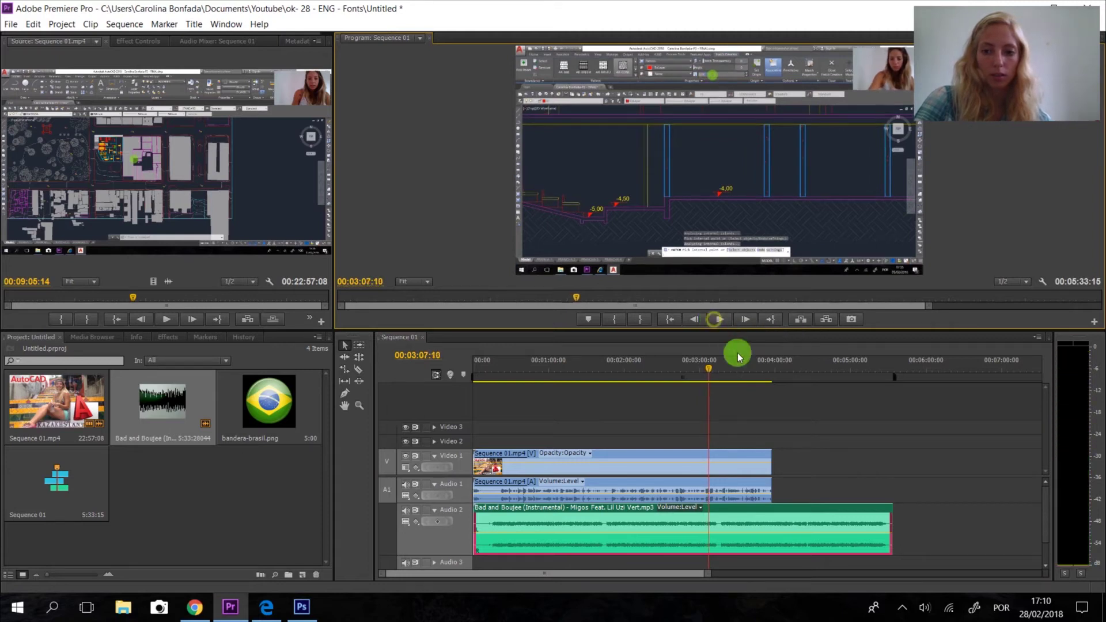
{"action": "left_click_drag", "start_coordinate": [767, 373], "coordinate": [784, 372]}
{"action": "left_click", "coordinate": [721, 320]}
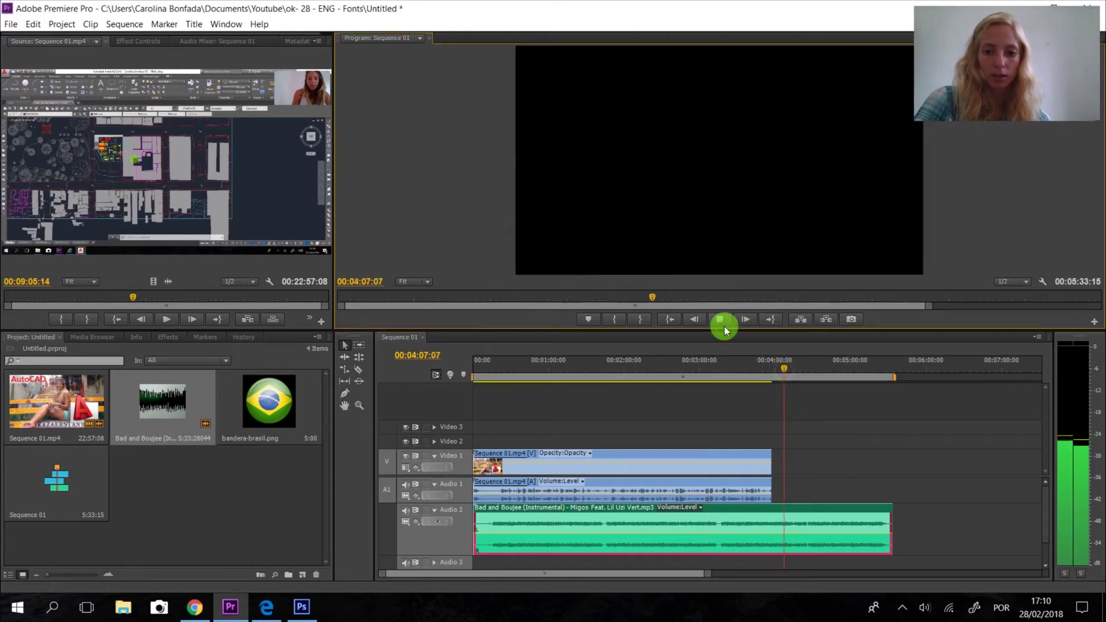
{"action": "left_click", "coordinate": [723, 320]}
{"action": "left_click", "coordinate": [880, 418]}
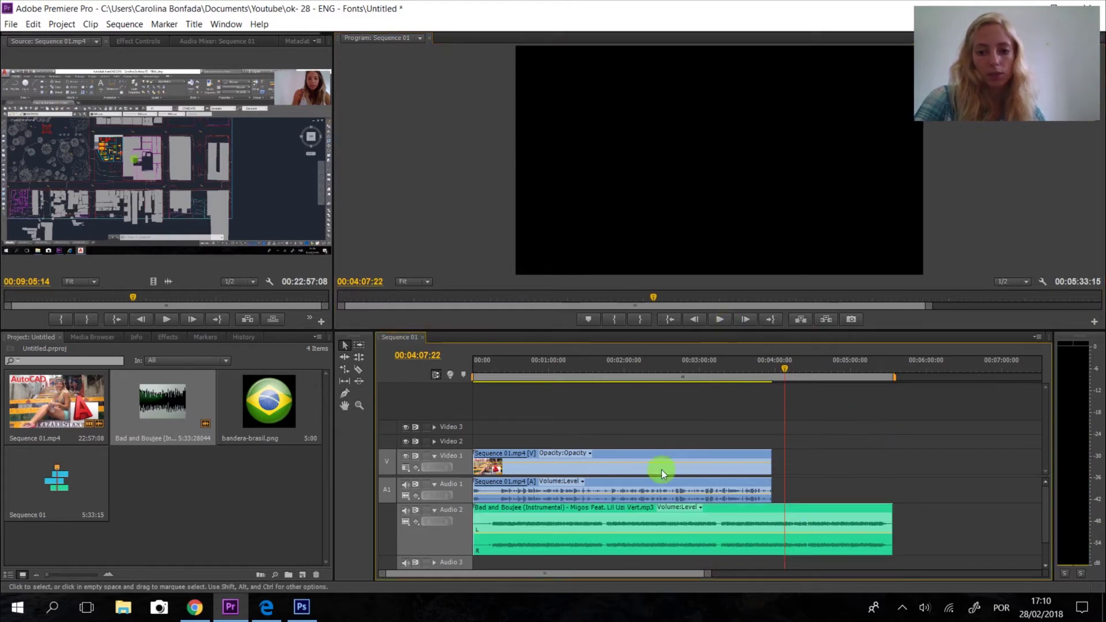
- Trim the end of the music clip on Audio 2 to line up with the end of the video clip
{"action": "left_click", "coordinate": [841, 509]}
{"action": "left_click_drag", "start_coordinate": [885, 516], "coordinate": [915, 527]}
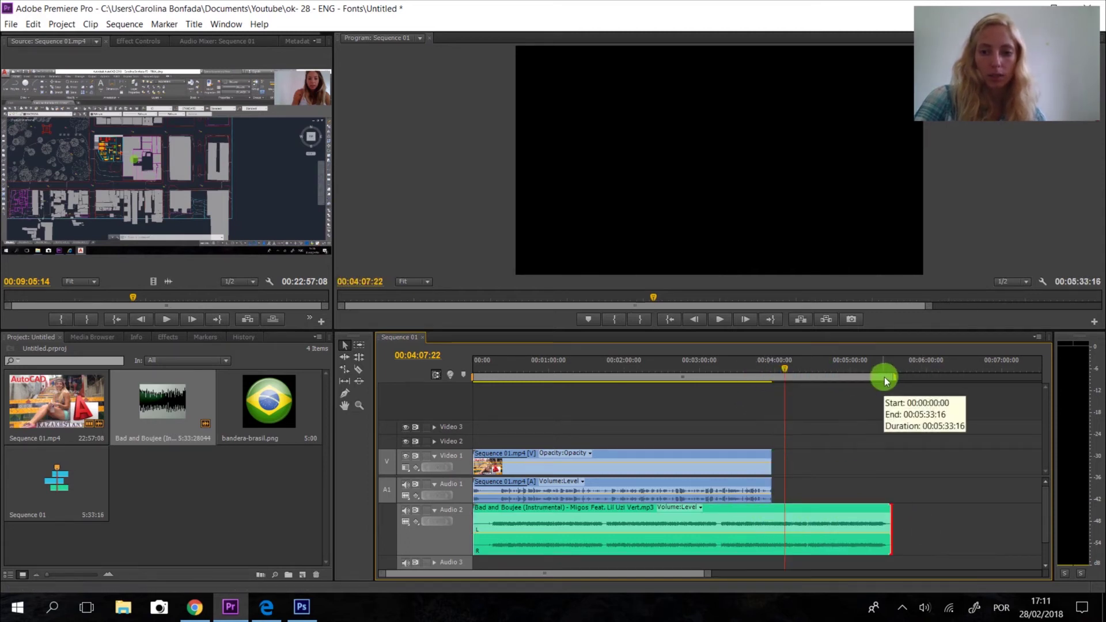
{"action": "left_click_drag", "start_coordinate": [891, 513], "coordinate": [769, 510]}
- Add bandera-brasil.png to the timeline and move it onto Video 2 above the video at about 00:03:10
{"action": "left_click_drag", "start_coordinate": [251, 400], "coordinate": [848, 456]}
{"action": "left_click", "coordinate": [849, 449]}
{"action": "left_click_drag", "start_coordinate": [768, 373], "coordinate": [742, 371]}
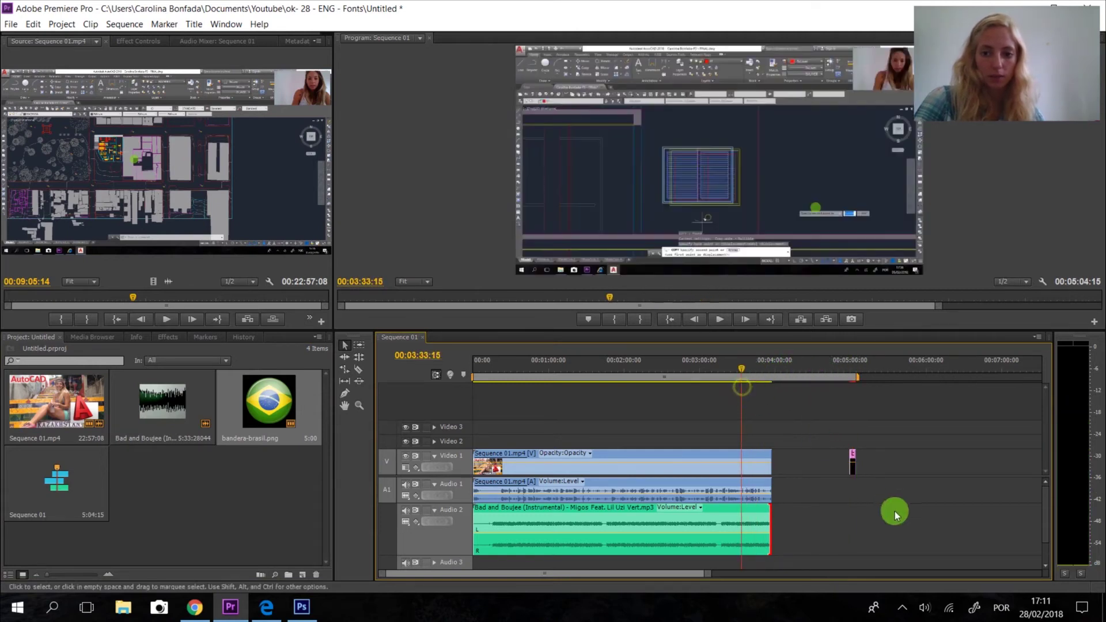
{"action": "left_click", "coordinate": [851, 456]}
{"action": "left_click_drag", "start_coordinate": [711, 437], "coordinate": [712, 441]}
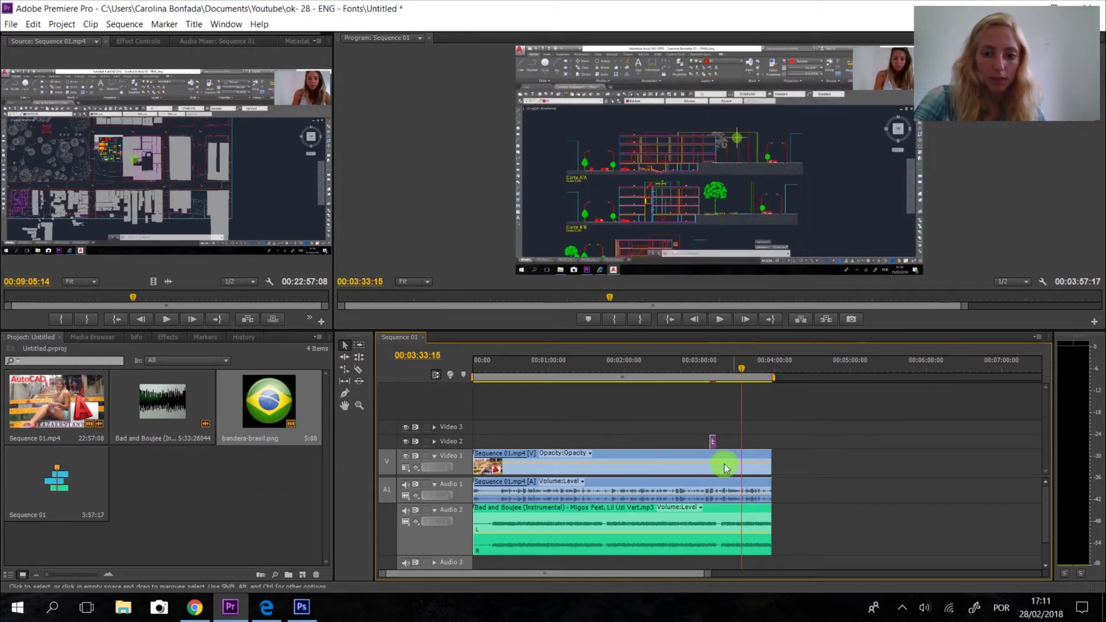
- Add volume keyframes to the Audio 2 music clip at 00:03:33:15 and 00:03:48:17, and lower the second to fade out the music
{"action": "left_click", "coordinate": [725, 513]}
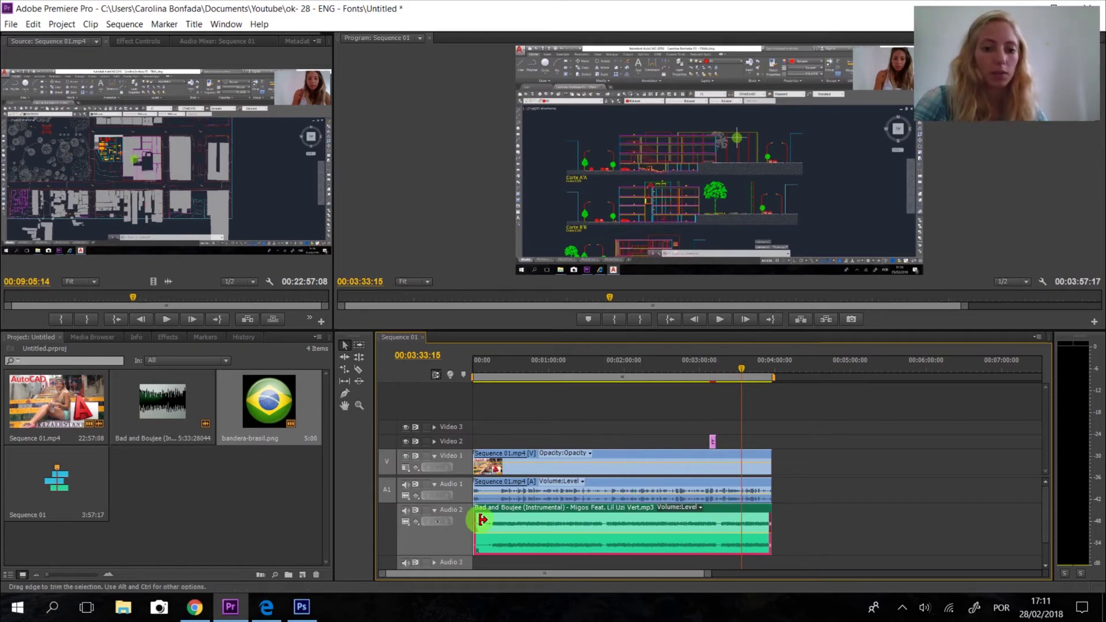
{"action": "left_click", "coordinate": [439, 522]}
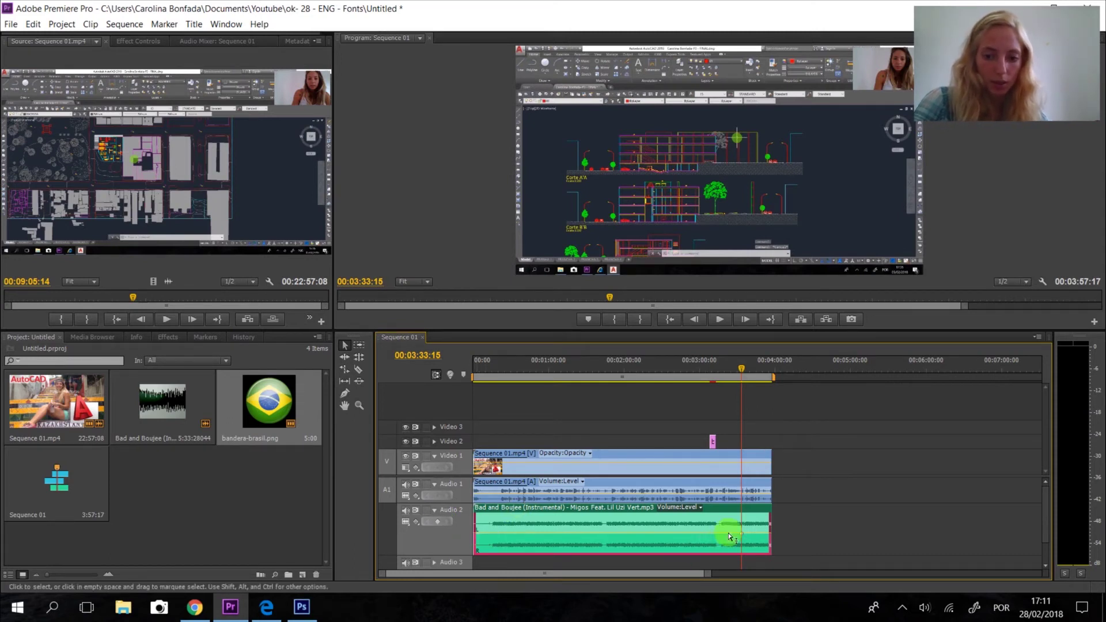
{"action": "left_click_drag", "start_coordinate": [707, 574], "coordinate": [691, 578]}
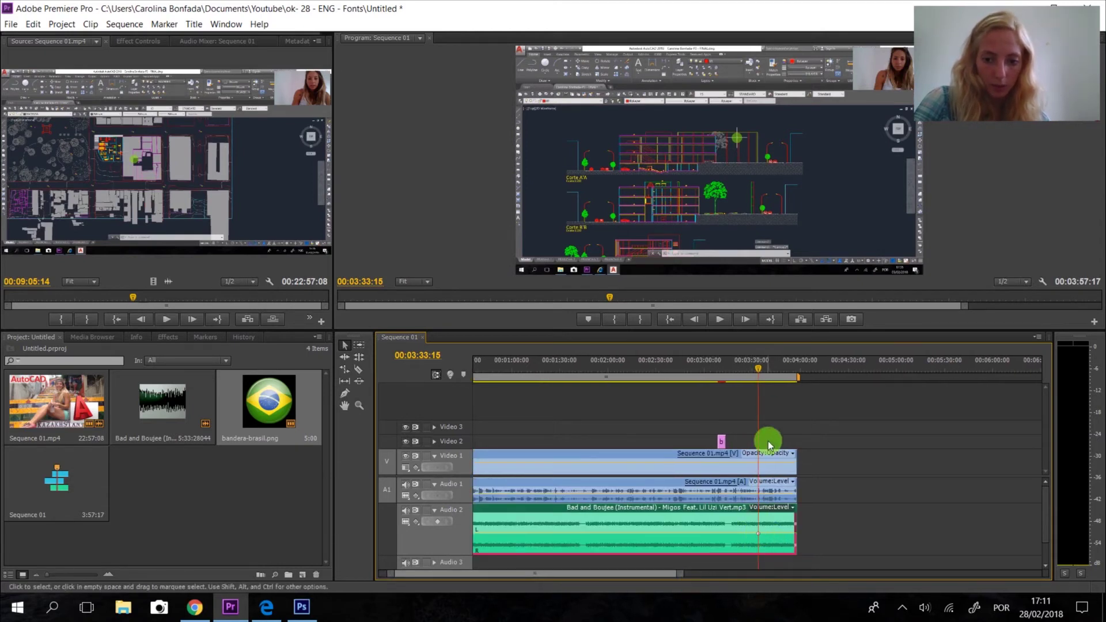
{"action": "left_click", "coordinate": [782, 372]}
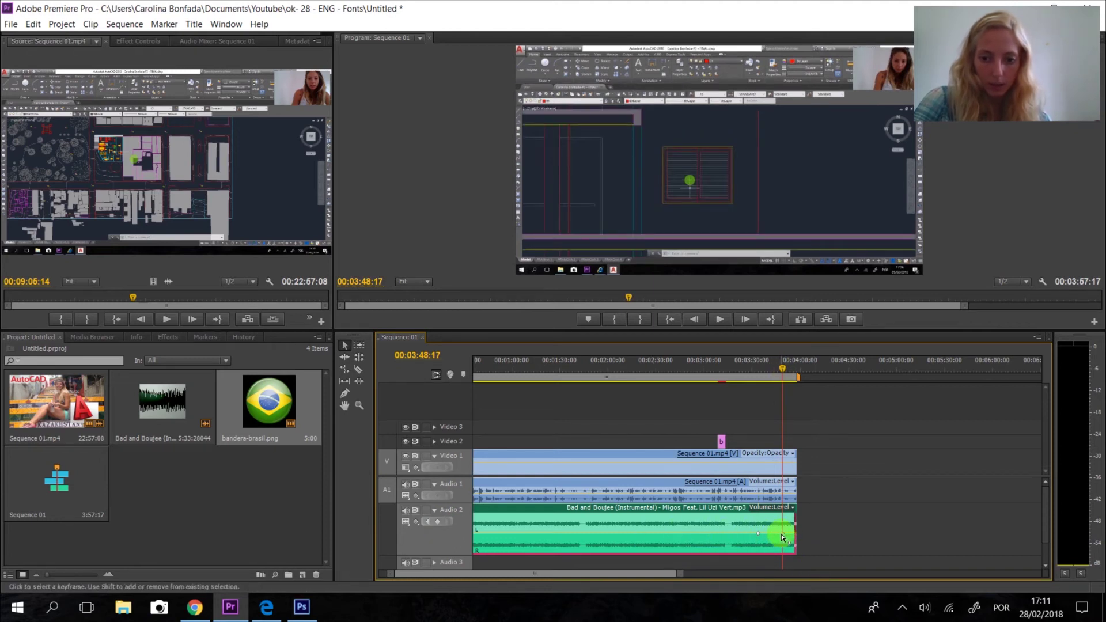
{"action": "left_click_drag", "start_coordinate": [783, 537], "coordinate": [781, 549]}
- Play the sequence from about 00:03:20 through the fade-out keyframes to check the music fade
{"action": "left_click", "coordinate": [735, 367]}
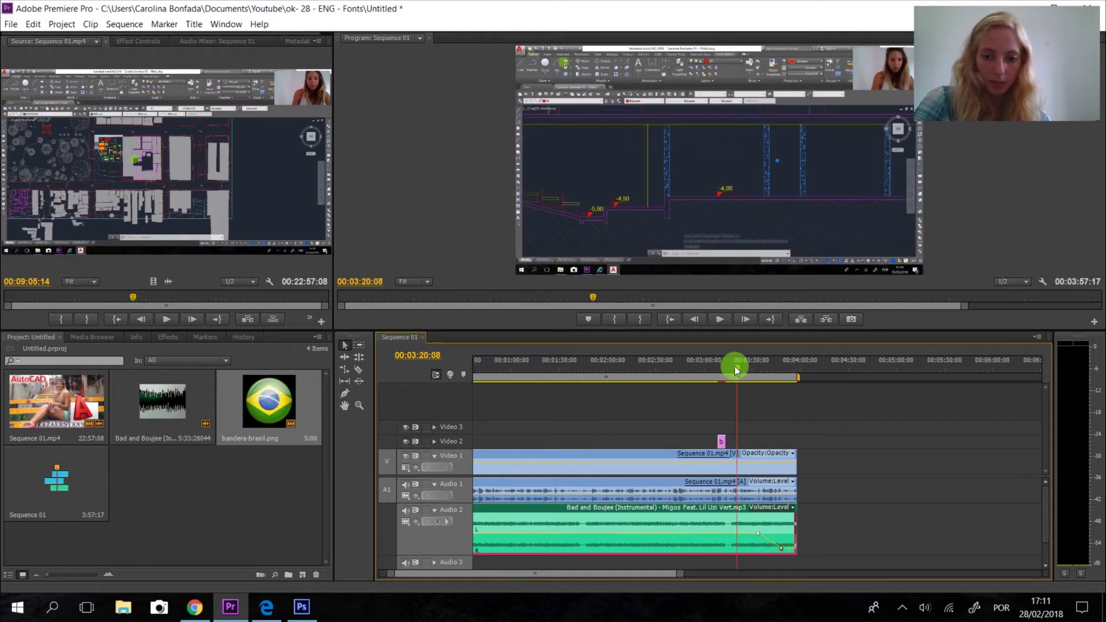
{"action": "left_click", "coordinate": [720, 320]}
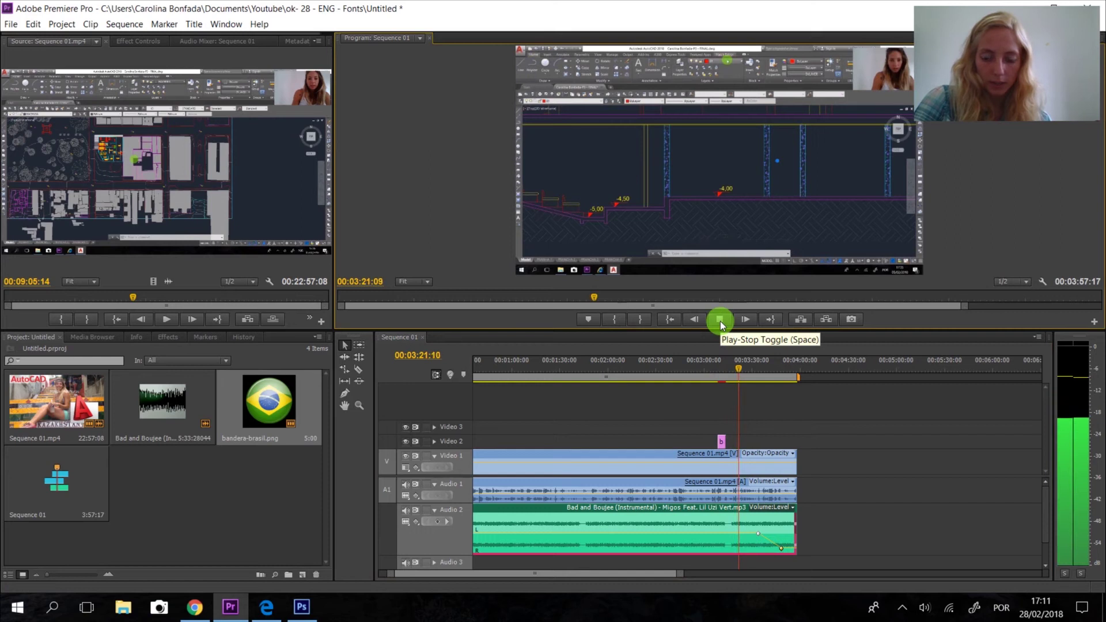
{"action": "left_click_drag", "start_coordinate": [734, 369], "coordinate": [755, 370]}
{"action": "left_click", "coordinate": [719, 321]}
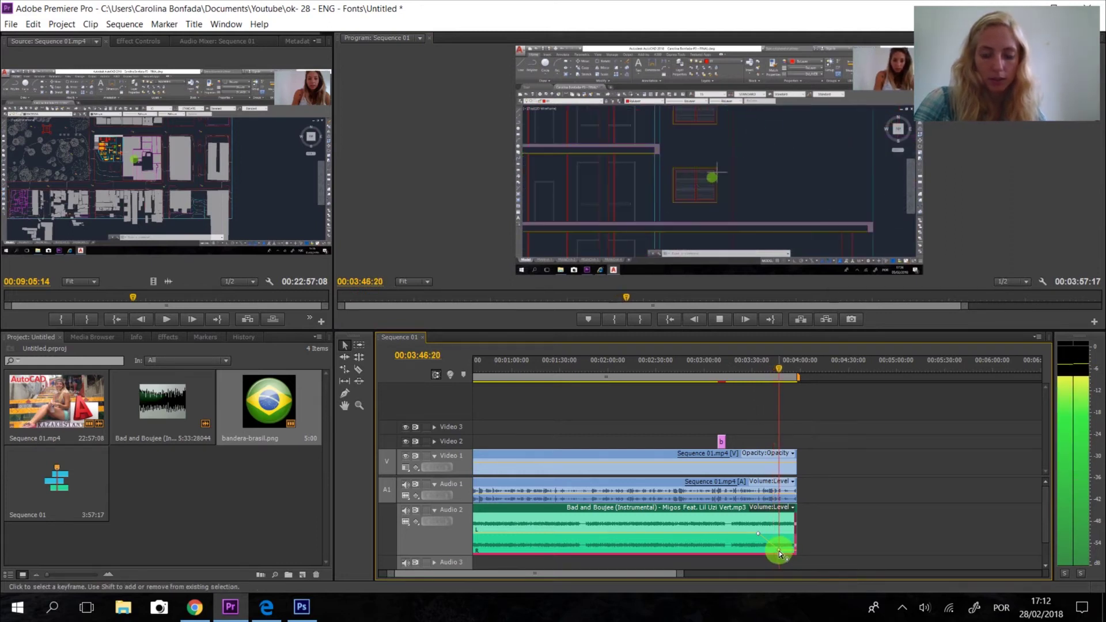
{"action": "left_click", "coordinate": [724, 316]}
- Add volume keyframes to the Audio 1 clip at 00:01:19:15 and 00:01:34:18
{"action": "left_click_drag", "start_coordinate": [677, 574], "coordinate": [667, 575]}
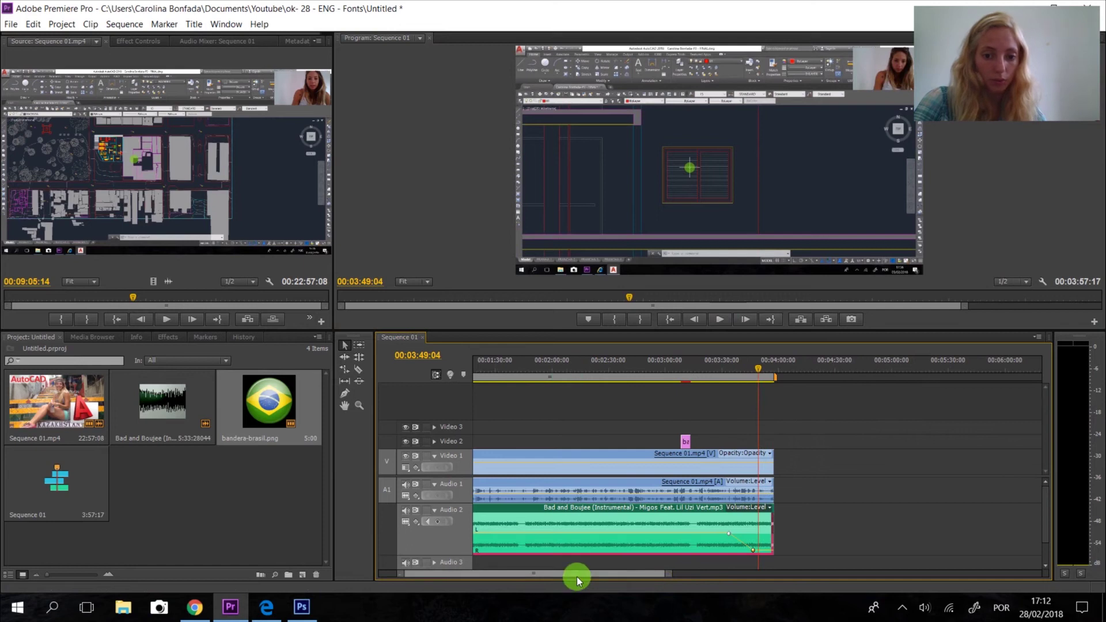
{"action": "left_click_drag", "start_coordinate": [576, 576], "coordinate": [559, 575]}
{"action": "left_click", "coordinate": [624, 370]}
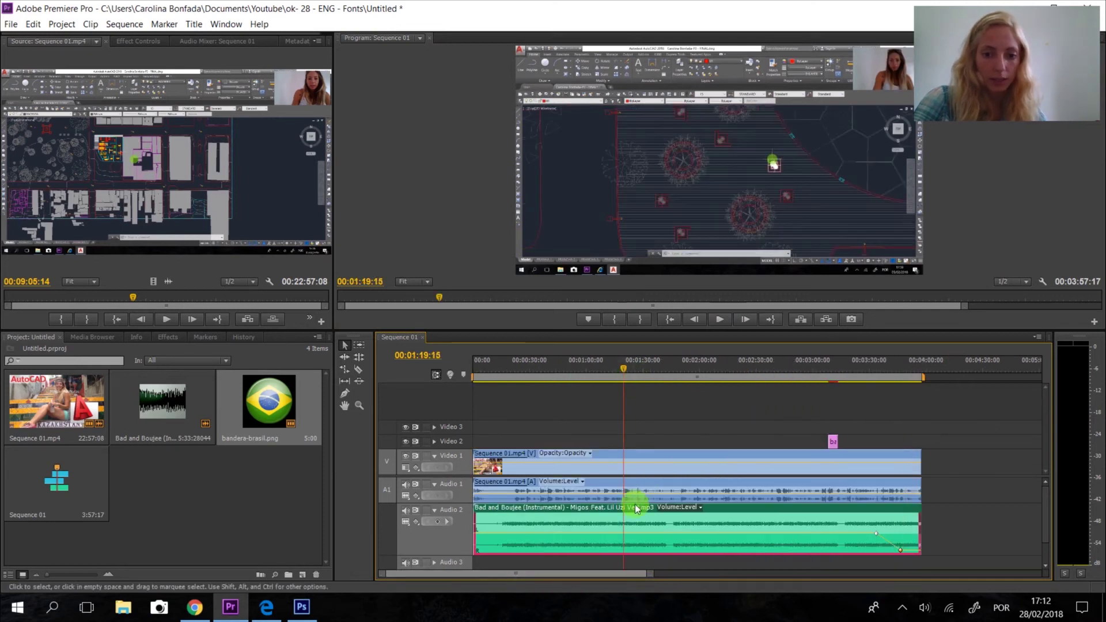
{"action": "left_click", "coordinate": [593, 483]}
{"action": "left_click", "coordinate": [437, 495]}
{"action": "left_click", "coordinate": [594, 398]}
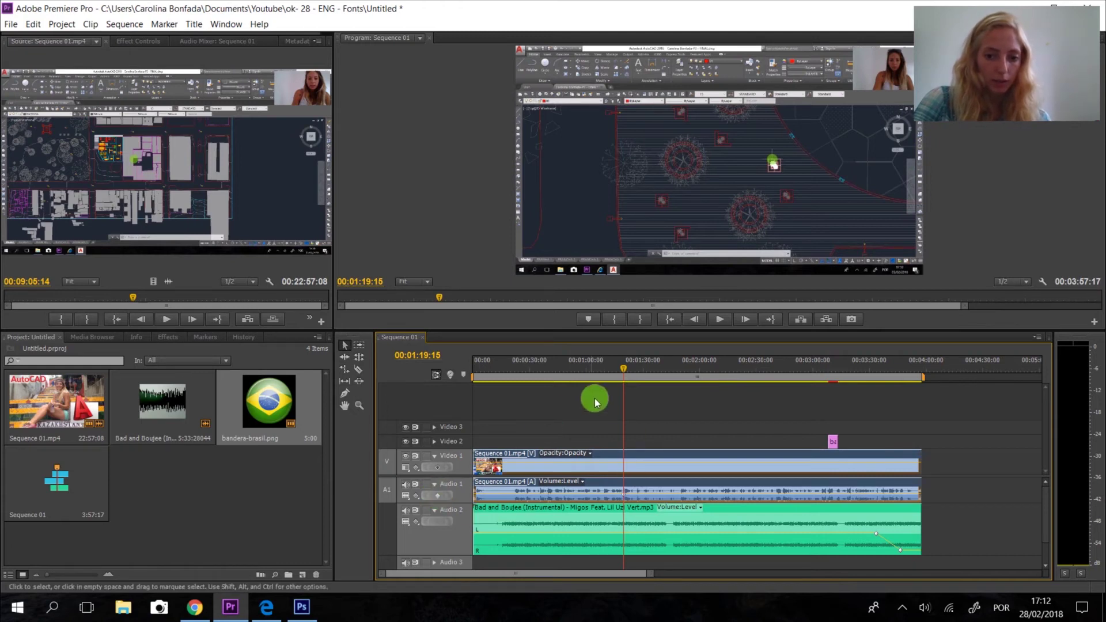
{"action": "left_click_drag", "start_coordinate": [649, 574], "coordinate": [625, 576]}
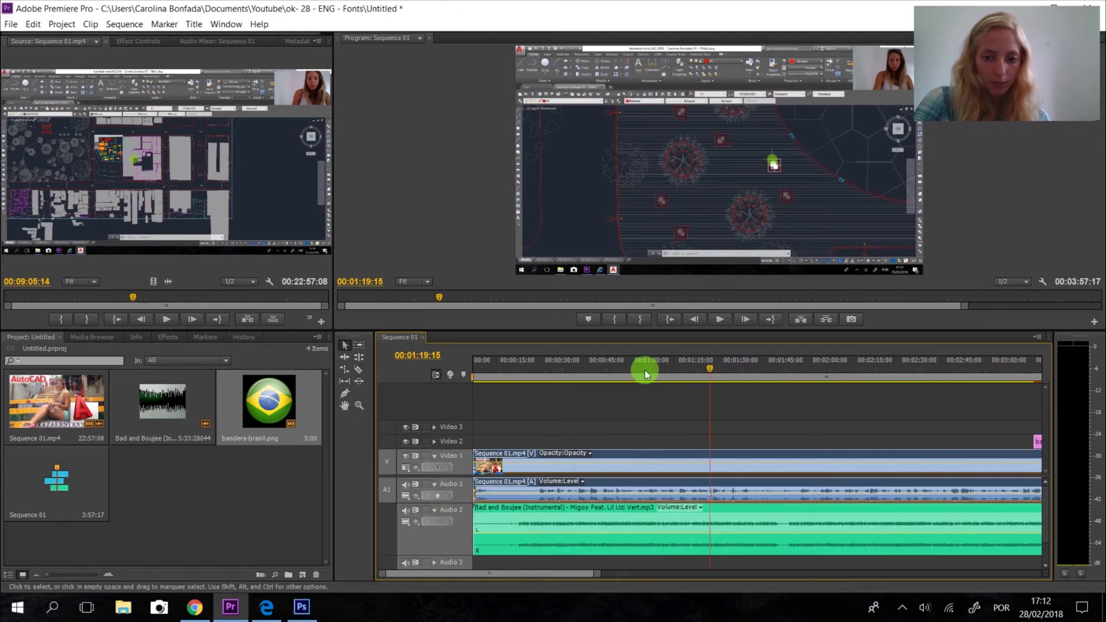
{"action": "left_click", "coordinate": [438, 495]}
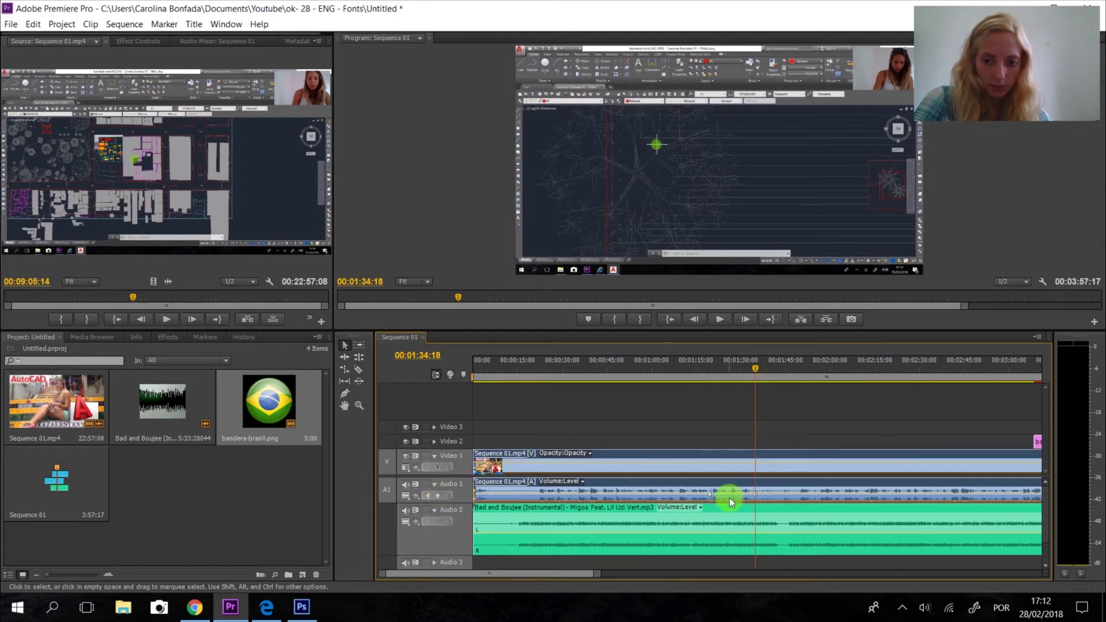
- Add inner Audio 1 volume keyframes at about 00:01:21:14 and 00:01:31:20, and lower the level between them to -oo dB
{"action": "left_click", "coordinate": [718, 365]}
{"action": "left_click", "coordinate": [434, 496]}
{"action": "left_click_drag", "start_coordinate": [772, 366], "coordinate": [748, 374]}
{"action": "left_click", "coordinate": [435, 497]}
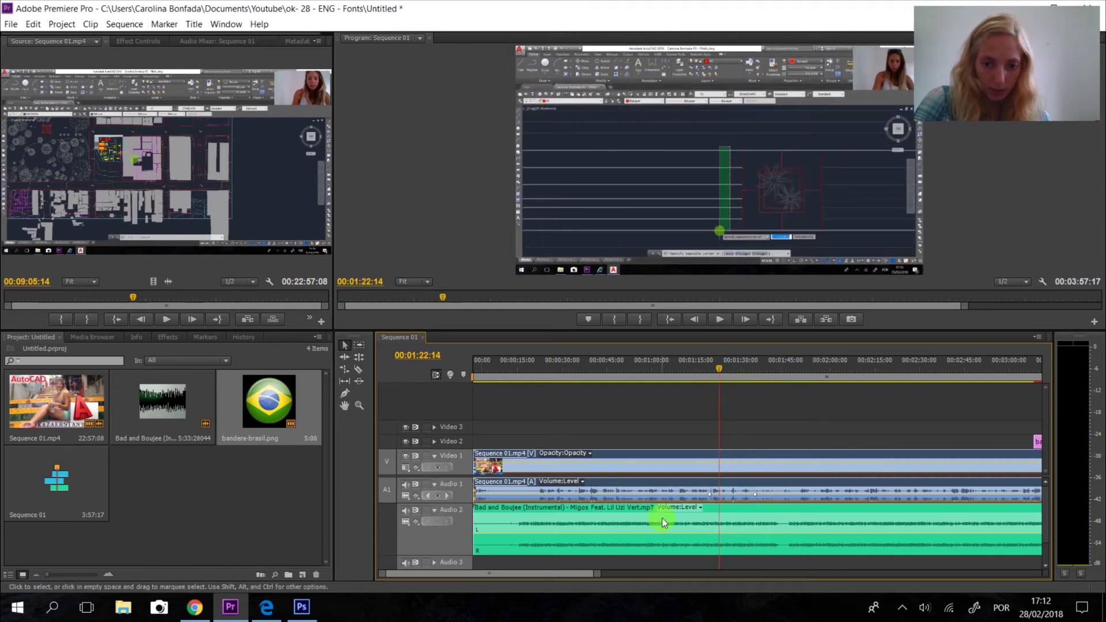
{"action": "left_click", "coordinate": [445, 495]}
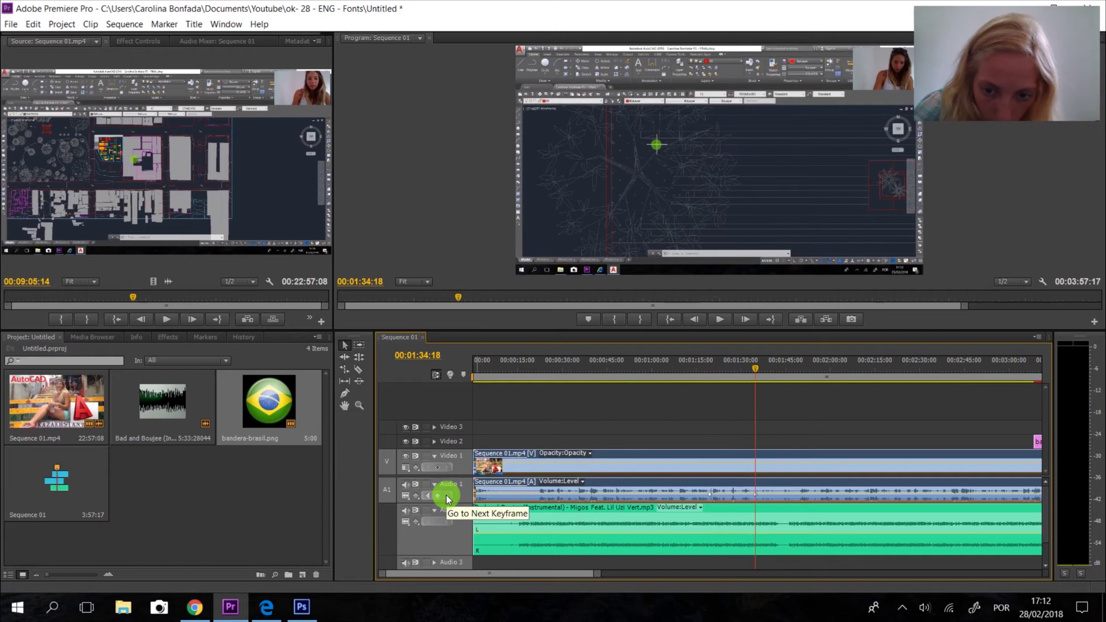
{"action": "left_click", "coordinate": [746, 365]}
{"action": "left_click", "coordinate": [437, 495]}
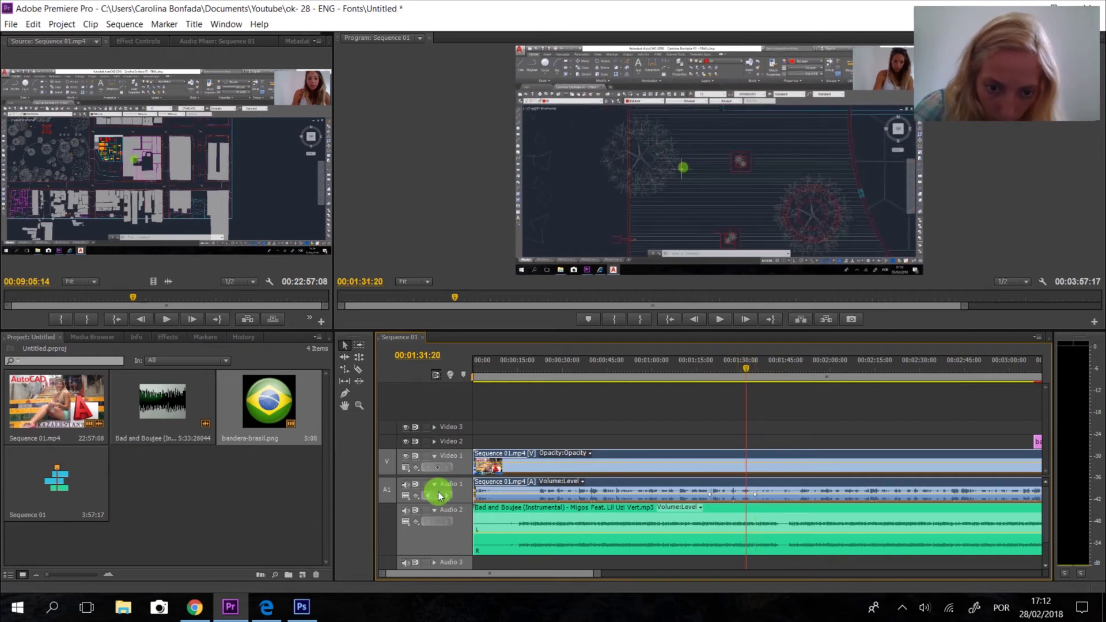
{"action": "left_click", "coordinate": [715, 366]}
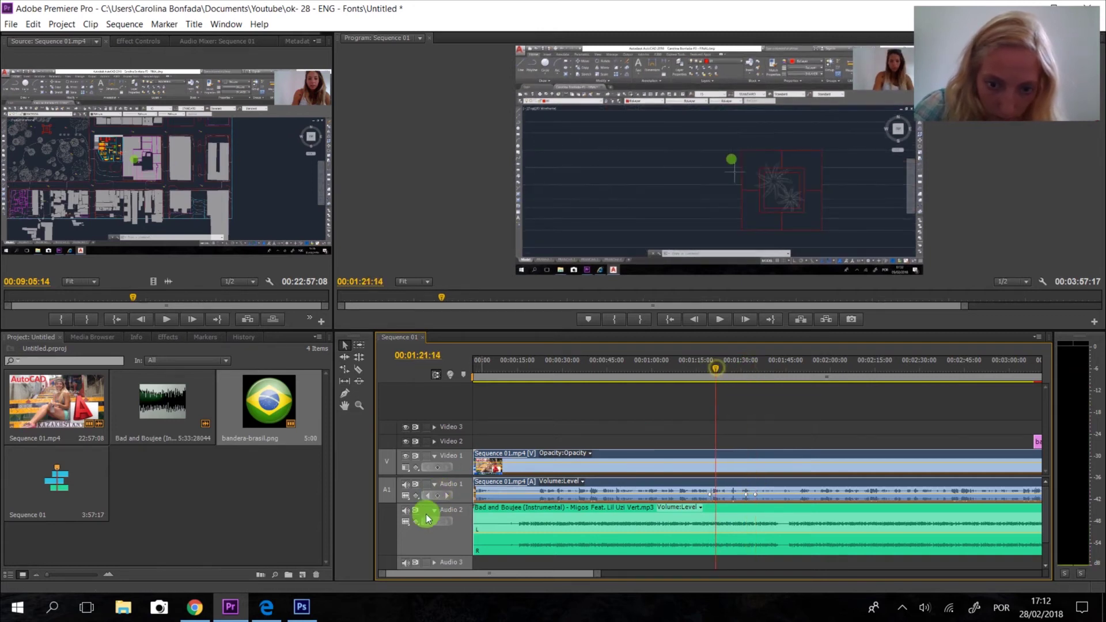
{"action": "left_click", "coordinate": [727, 495]}
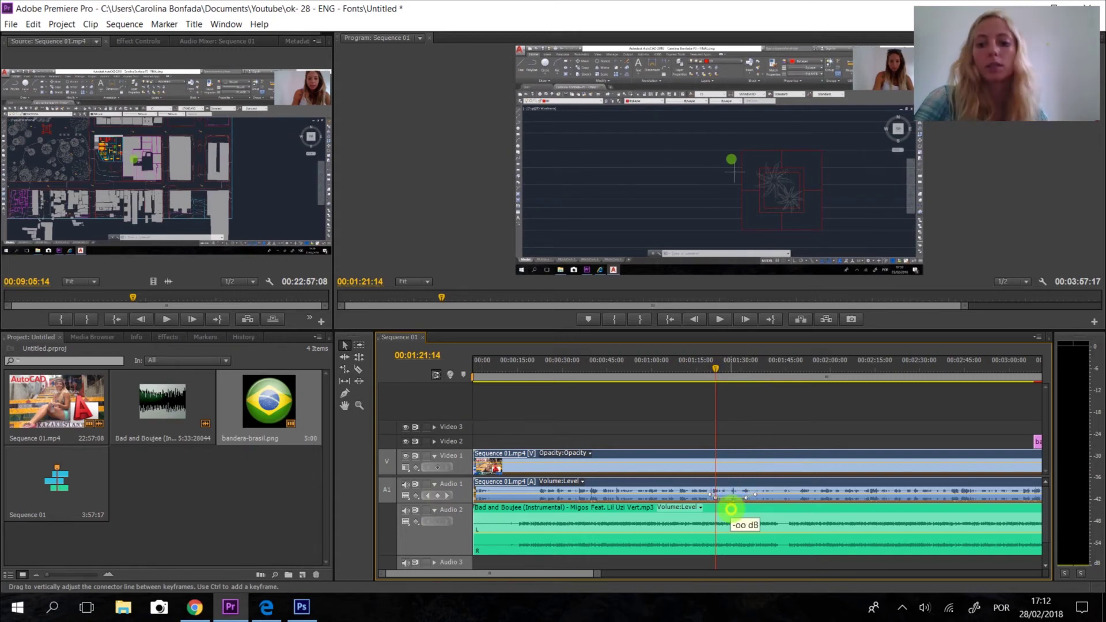
- Scrub from about 00:01:18 to 00:01:30 and play past the lowered Audio 1 section to check it
{"action": "left_click", "coordinate": [705, 367]}
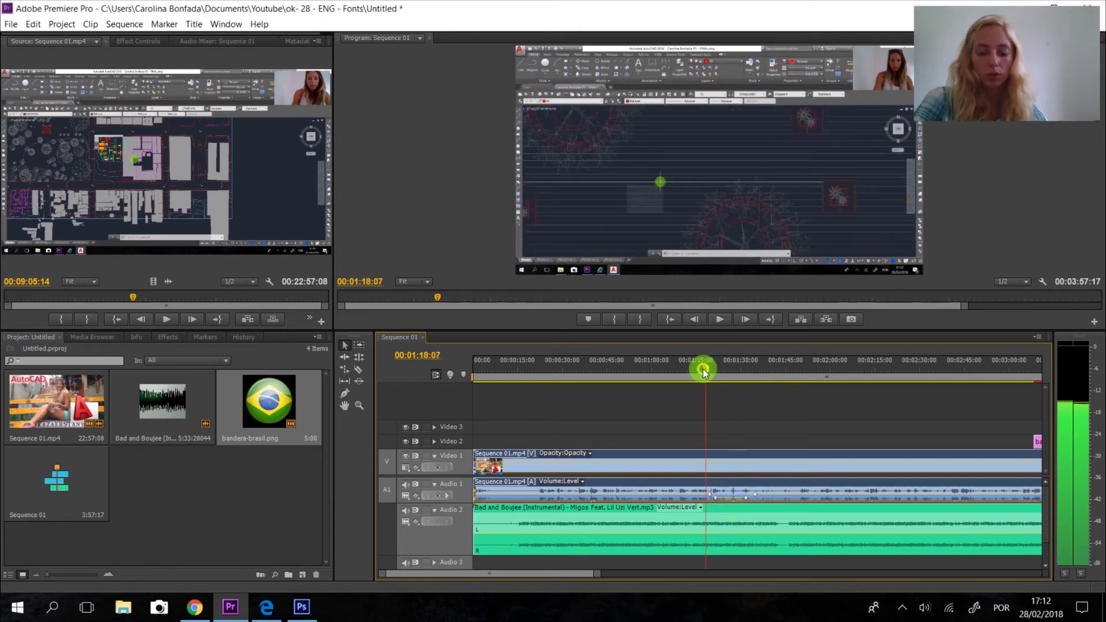
{"action": "left_click_drag", "start_coordinate": [704, 369], "coordinate": [742, 368]}
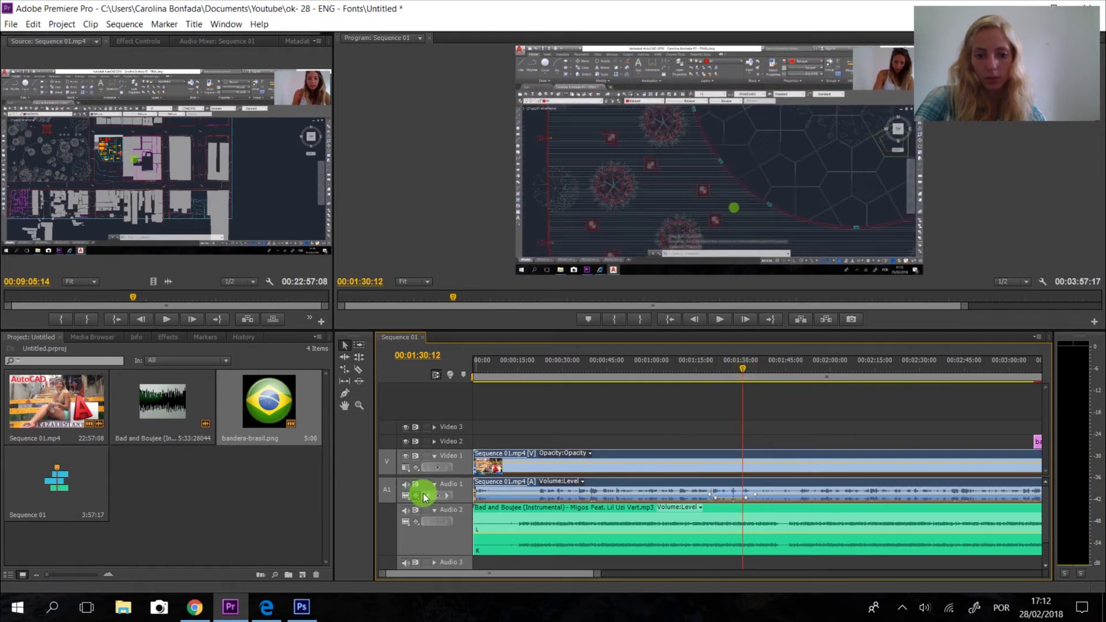
{"action": "left_click", "coordinate": [720, 320]}
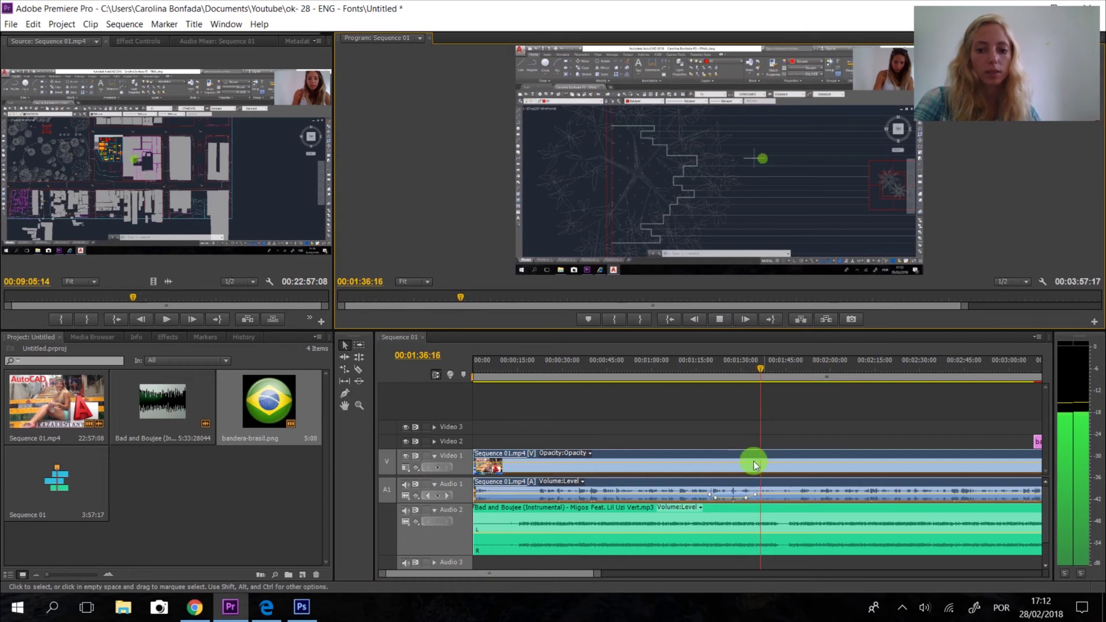
- Mute the Audio 2 music track during playback and stop at about 00:01:47
{"action": "left_click", "coordinate": [405, 515]}
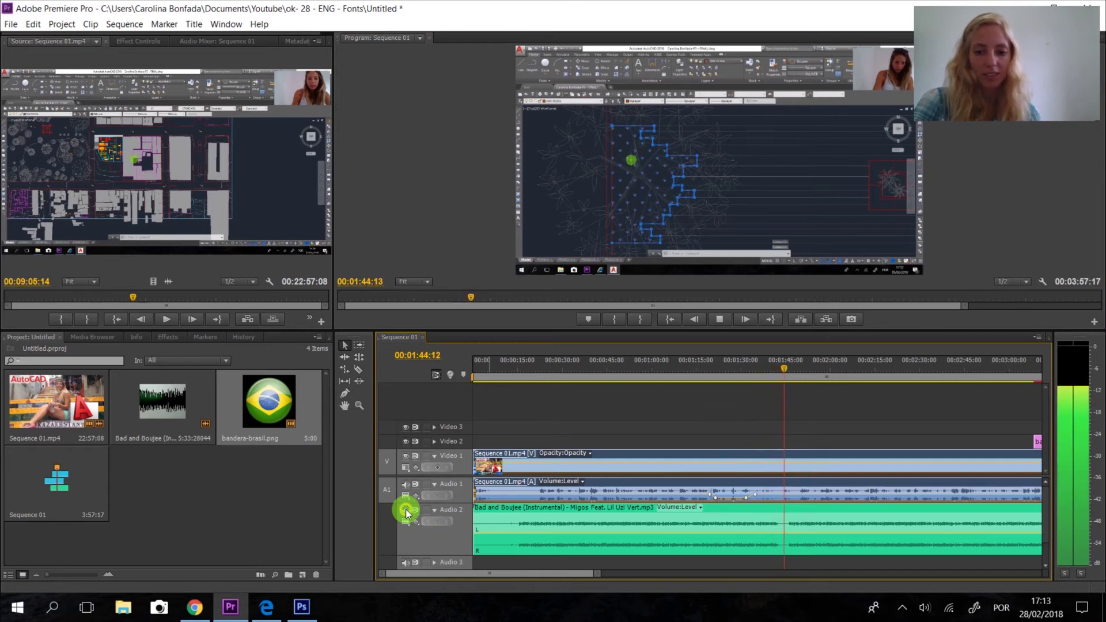
{"action": "left_click", "coordinate": [406, 511]}
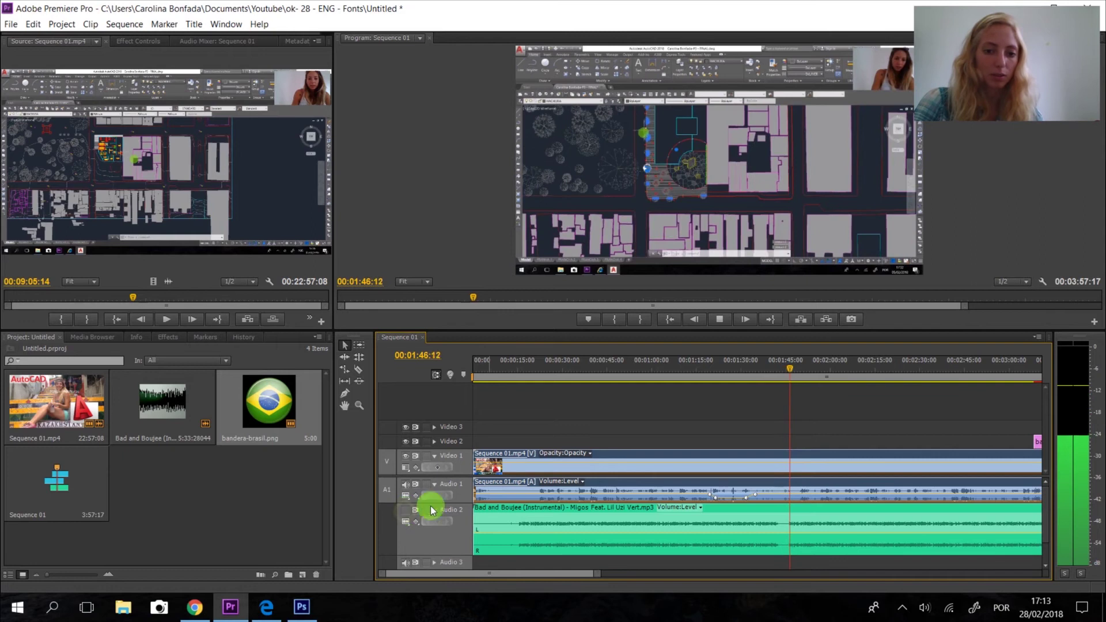
{"action": "left_click", "coordinate": [719, 319]}
- Switch the Video 1 clip's line to Time Remapping Speed and raise the clip's speed to about 179%
{"action": "left_click", "coordinate": [599, 577]}
{"action": "left_click_drag", "start_coordinate": [599, 578], "coordinate": [639, 575]}
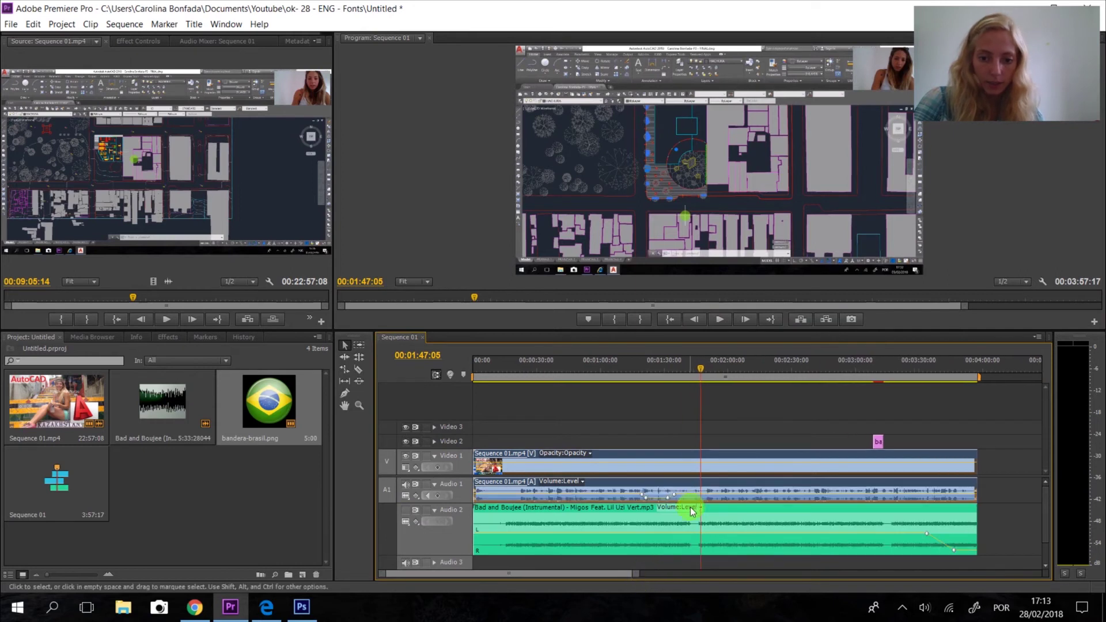
{"action": "left_click", "coordinate": [561, 484]}
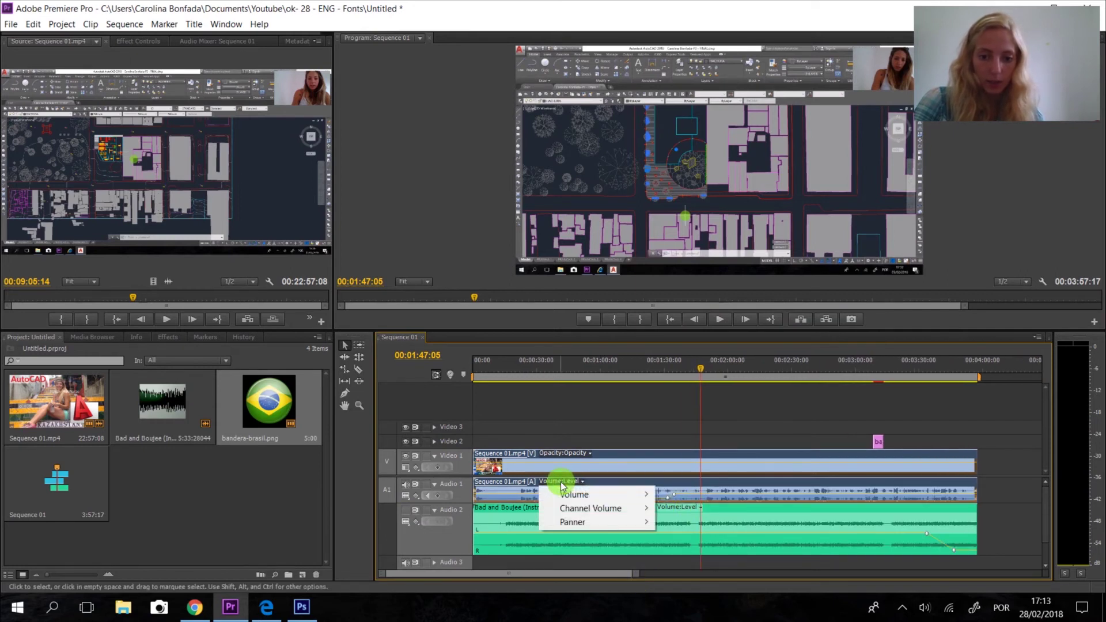
{"action": "left_click", "coordinate": [565, 452]}
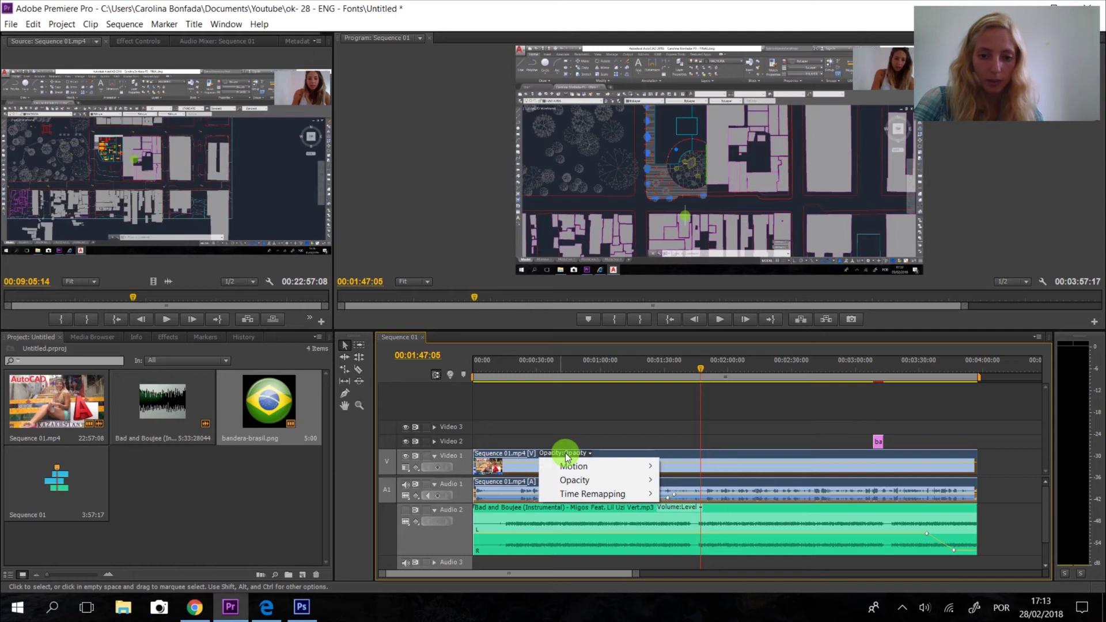
{"action": "mouse_move", "coordinate": [586, 471]}
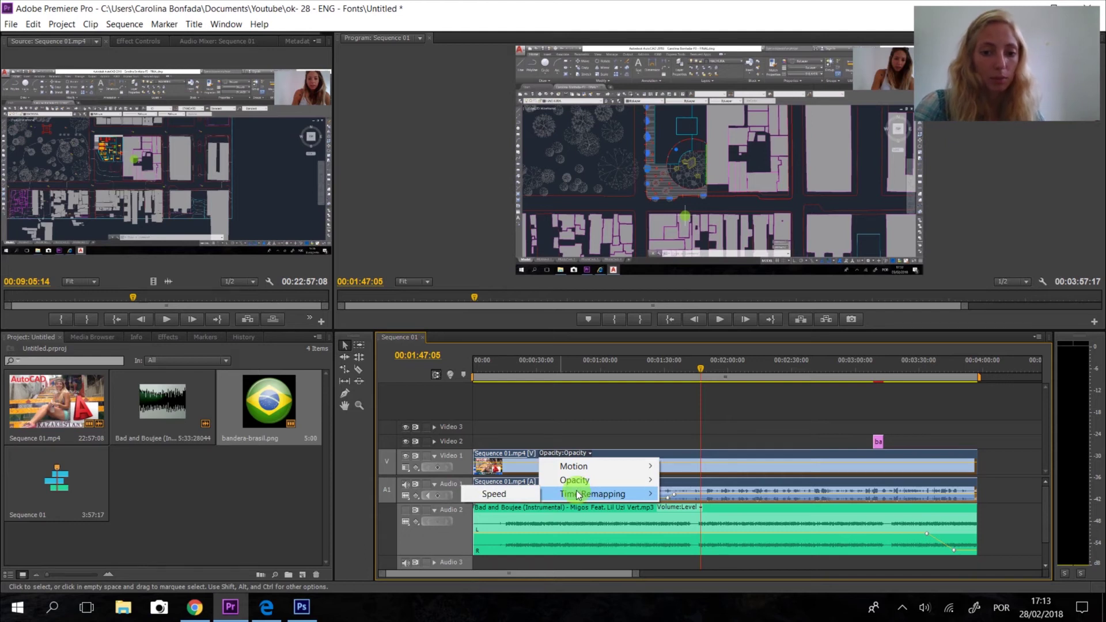
{"action": "left_click", "coordinate": [520, 497]}
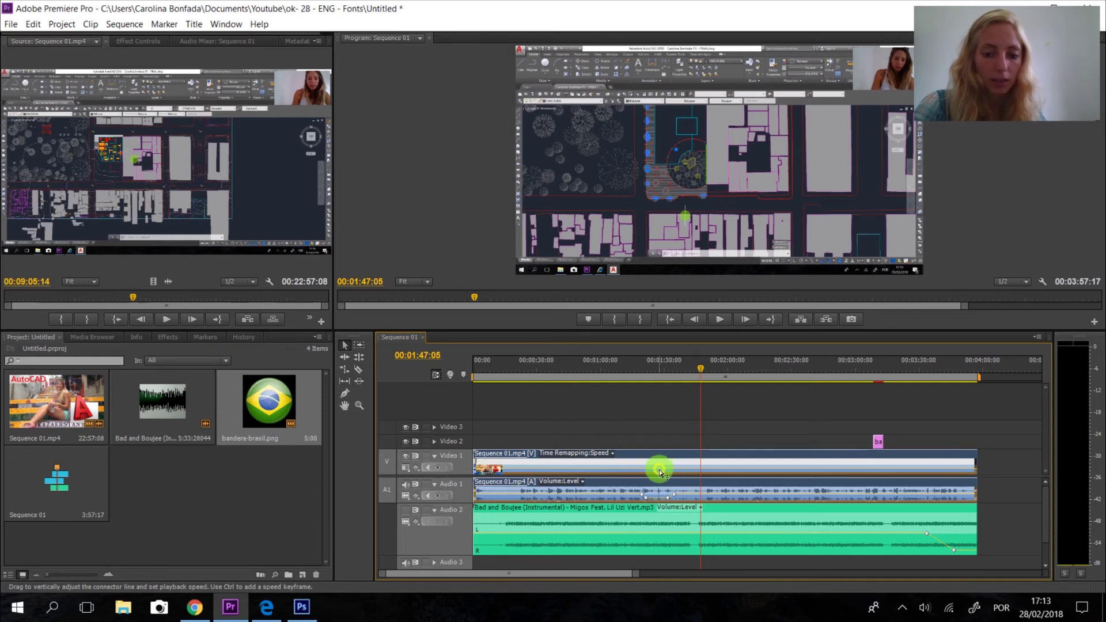
{"action": "left_click_drag", "start_coordinate": [660, 463], "coordinate": [652, 426]}
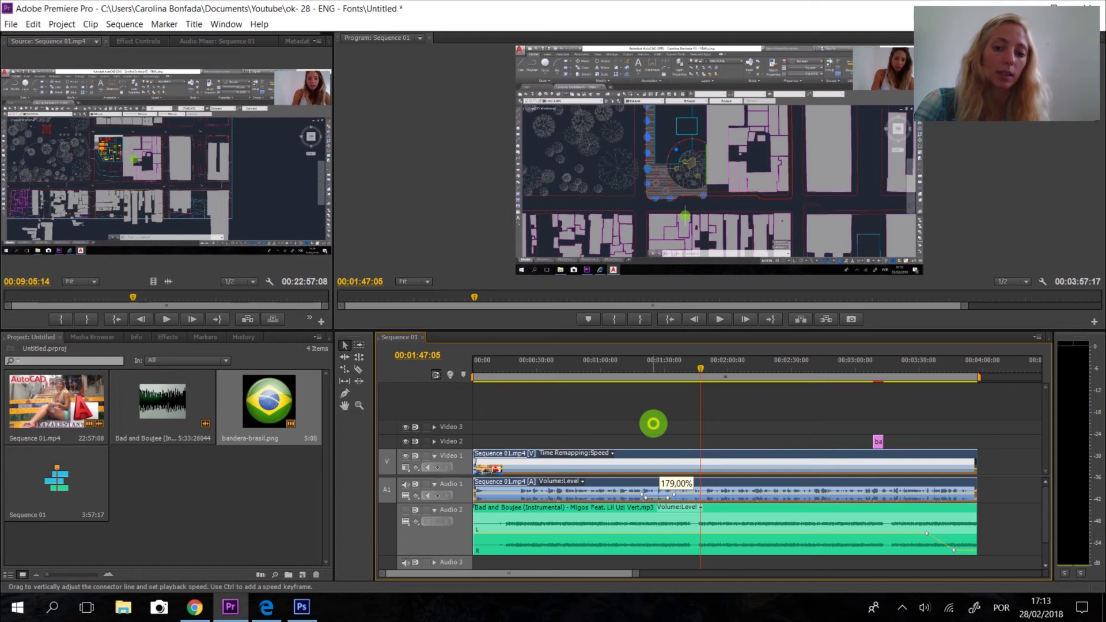
{"action": "left_click_drag", "start_coordinate": [653, 423], "coordinate": [658, 424]}
- Play the sequence from 00:00:00:00 for about five seconds to check the sped-up video against its audio
{"action": "left_click", "coordinate": [675, 363]}
{"action": "left_click", "coordinate": [735, 323]}
{"action": "left_click_drag", "start_coordinate": [581, 363], "coordinate": [461, 376]}
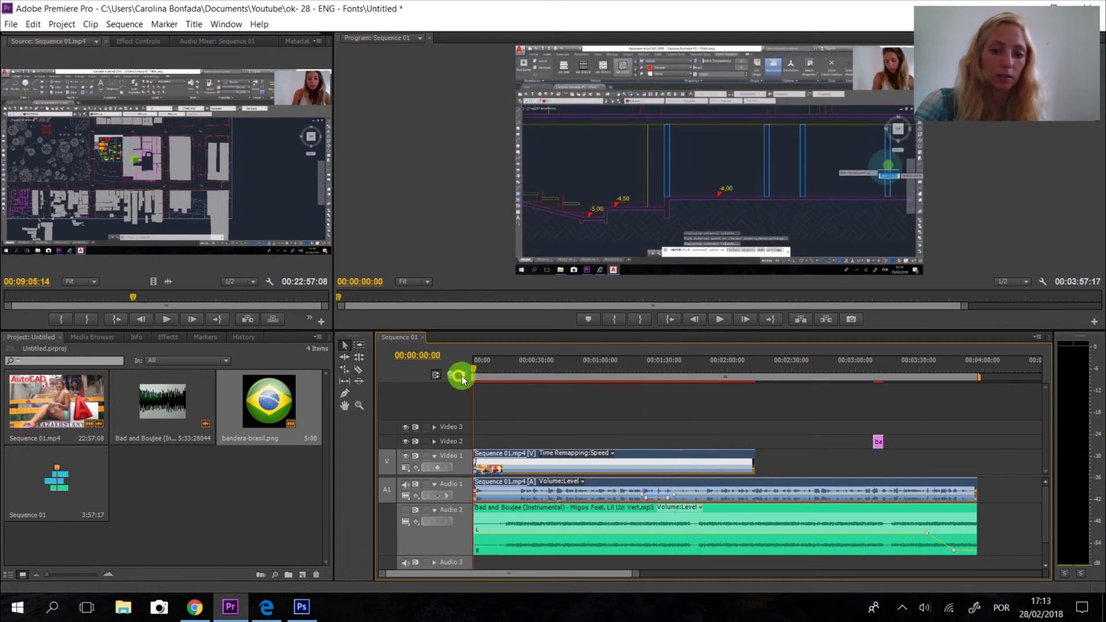
{"action": "left_click", "coordinate": [721, 318]}
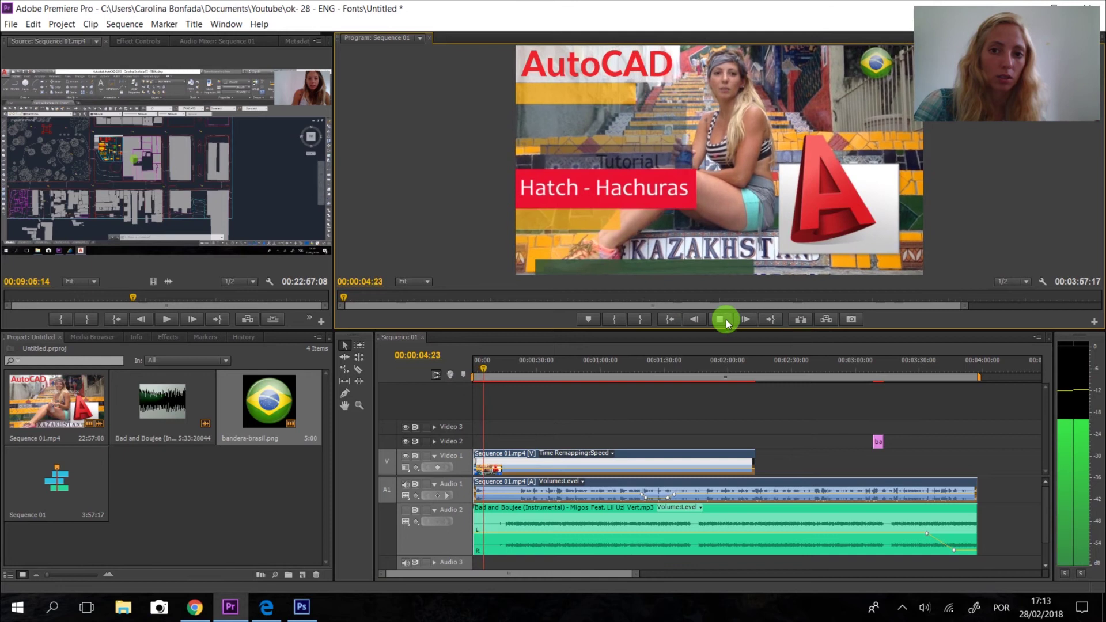
{"action": "left_click", "coordinate": [724, 319]}
- Unlink the Video 1 clip from its Audio 1 audio and select the audio clip separately
{"action": "left_click", "coordinate": [650, 462]}
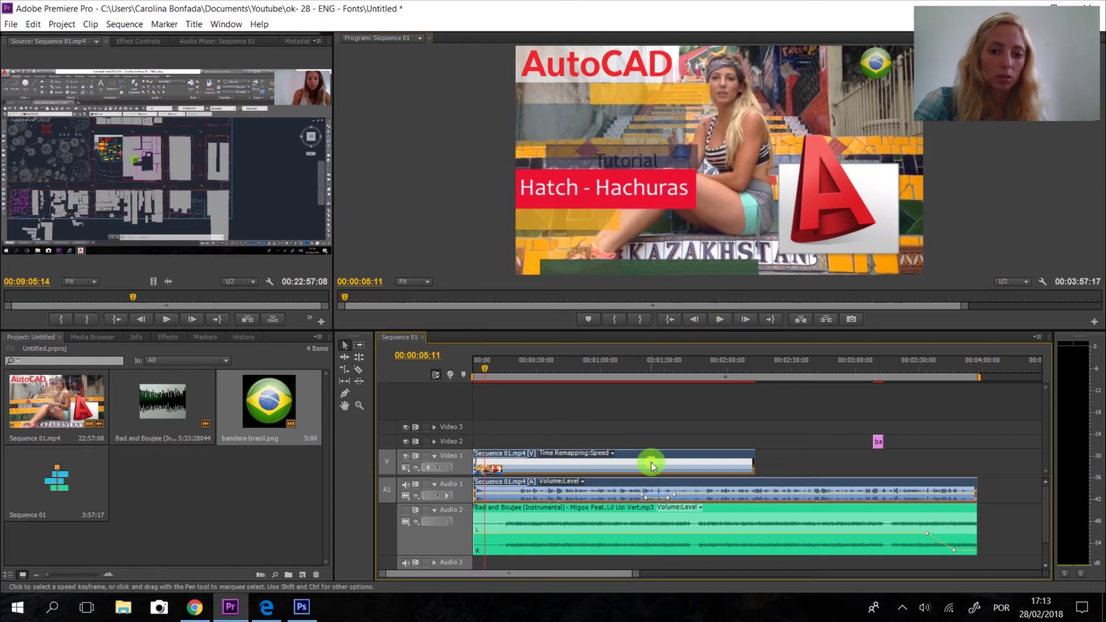
{"action": "right_click", "coordinate": [735, 485]}
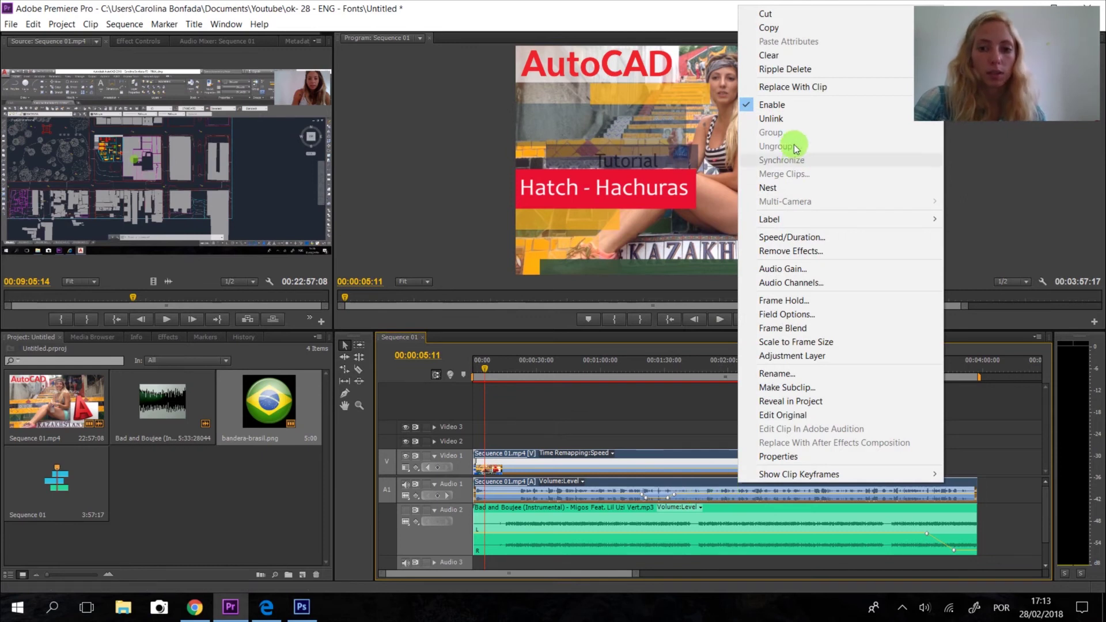
{"action": "left_click", "coordinate": [778, 119]}
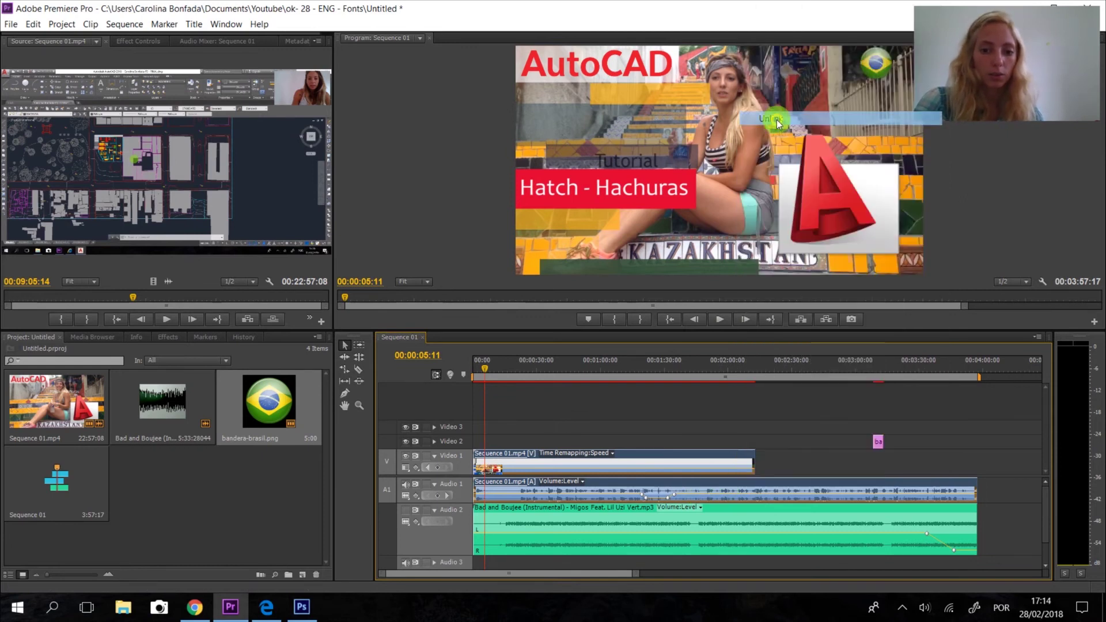
{"action": "left_click", "coordinate": [730, 453]}
{"action": "left_click", "coordinate": [739, 484]}
{"action": "left_click", "coordinate": [738, 485]}
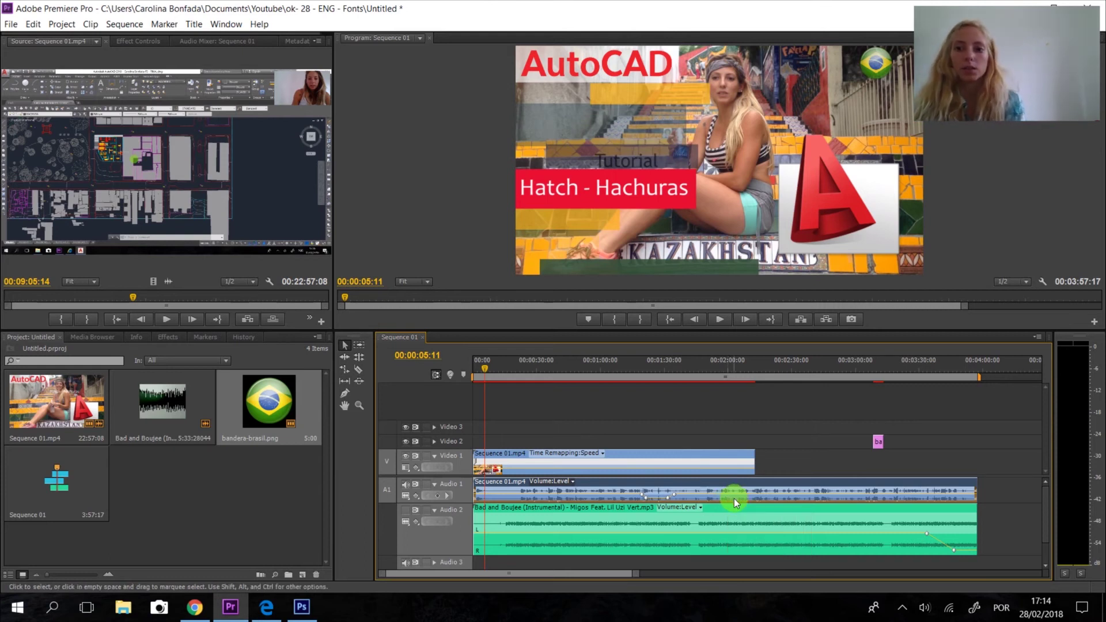
- Move the flag image on Video 2 to about 00:01:05 above the shortened video and expand the Video 2 track
{"action": "left_click_drag", "start_coordinate": [878, 440], "coordinate": [617, 442]}
{"action": "left_click_drag", "start_coordinate": [638, 574], "coordinate": [554, 575]}
{"action": "left_click", "coordinate": [642, 368]}
{"action": "left_click", "coordinate": [433, 441]}
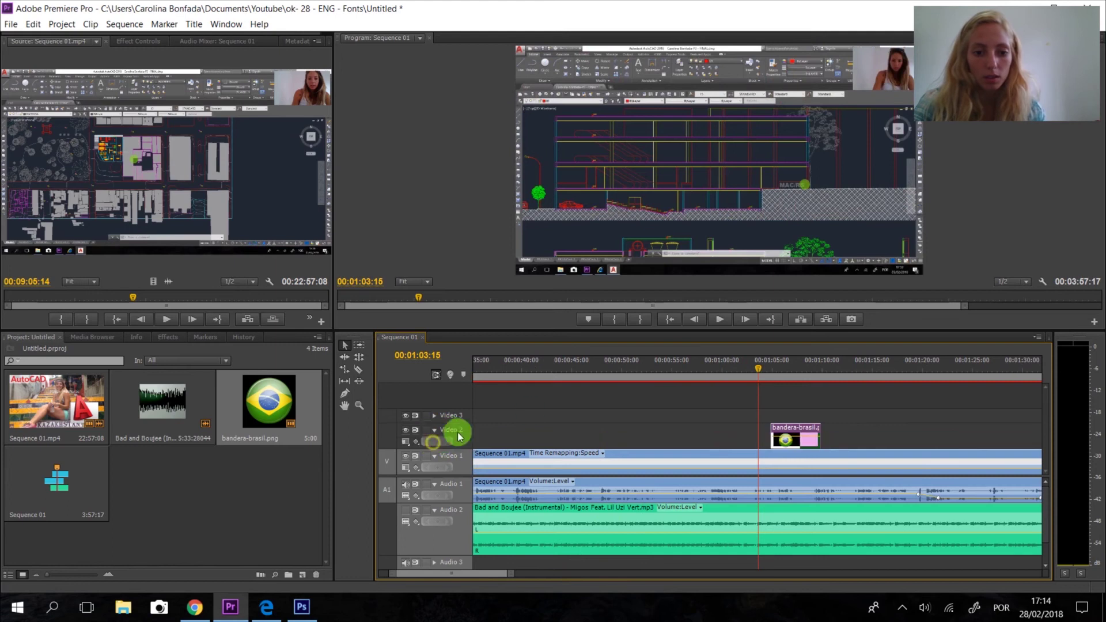
- Move the playhead to 00:01:05:12 to view the flag image over the video
{"action": "left_click_drag", "start_coordinate": [774, 370], "coordinate": [776, 369]}
{"action": "left_click", "coordinate": [727, 157]}
{"action": "left_click_drag", "start_coordinate": [740, 158], "coordinate": [833, 160]}
{"action": "left_click", "coordinate": [970, 225]}
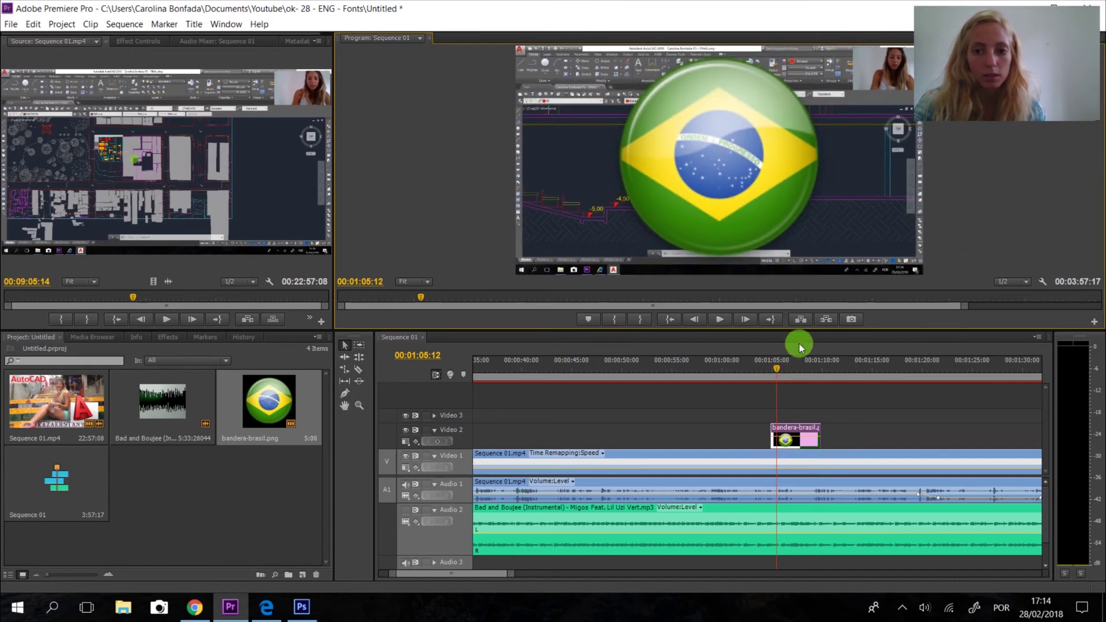
- Set the keyframe line of the flag clip on Video 2 to Opacity
{"action": "left_click", "coordinate": [776, 364]}
{"action": "left_click", "coordinate": [795, 429]}
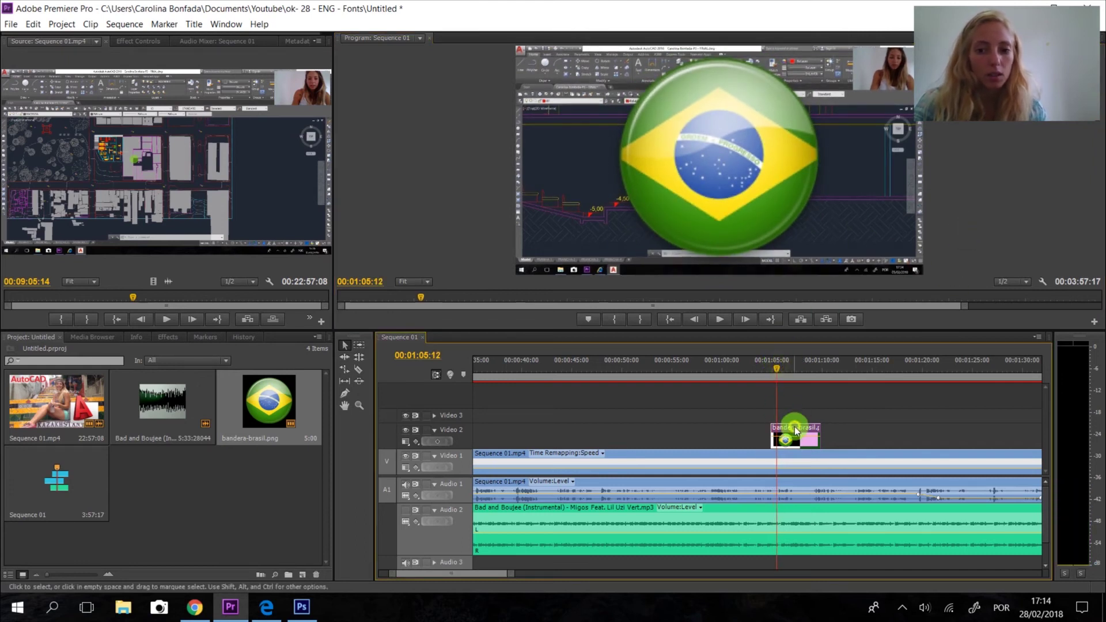
{"action": "left_click_drag", "start_coordinate": [523, 564], "coordinate": [497, 573]}
{"action": "left_click", "coordinate": [856, 426]}
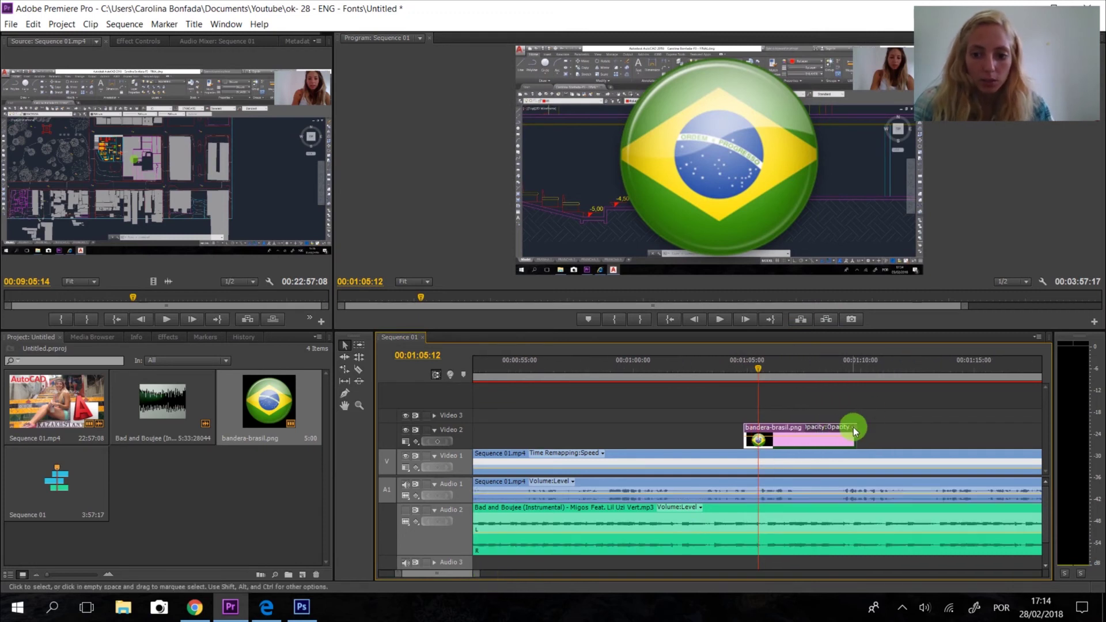
{"action": "left_click", "coordinate": [853, 428]}
{"action": "mouse_move", "coordinate": [841, 445]}
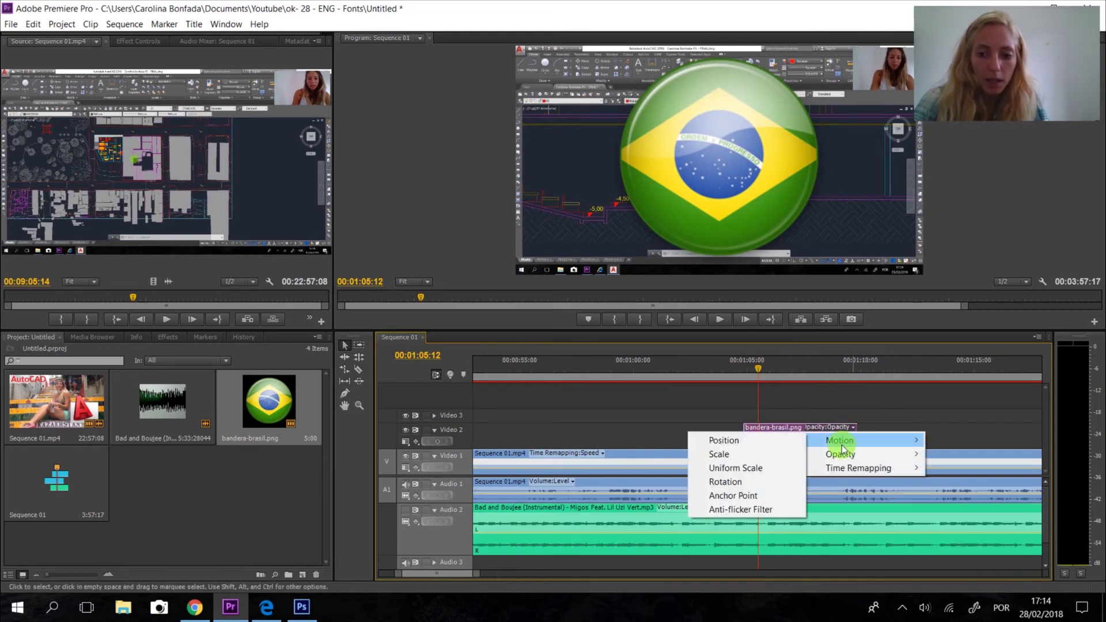
{"action": "left_click", "coordinate": [767, 459]}
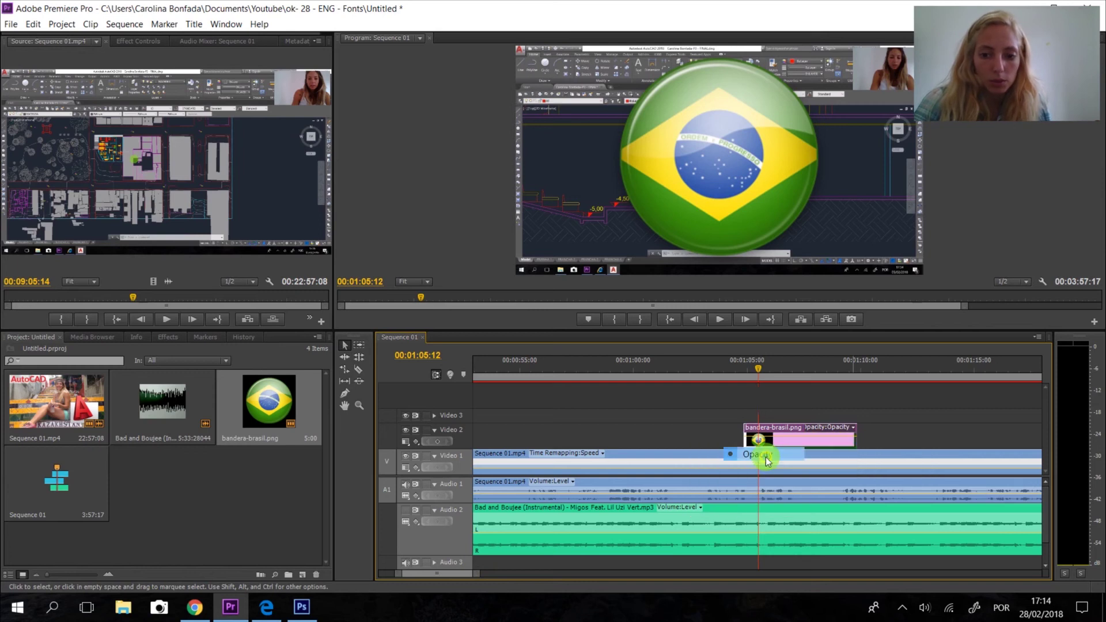
- Add opacity keyframes to the flag clip at 00:01:05:12 and 00:01:05:05, and lower the earlier one toward the clip's start for a fade-in
{"action": "left_click", "coordinate": [437, 441]}
{"action": "left_click", "coordinate": [752, 365]}
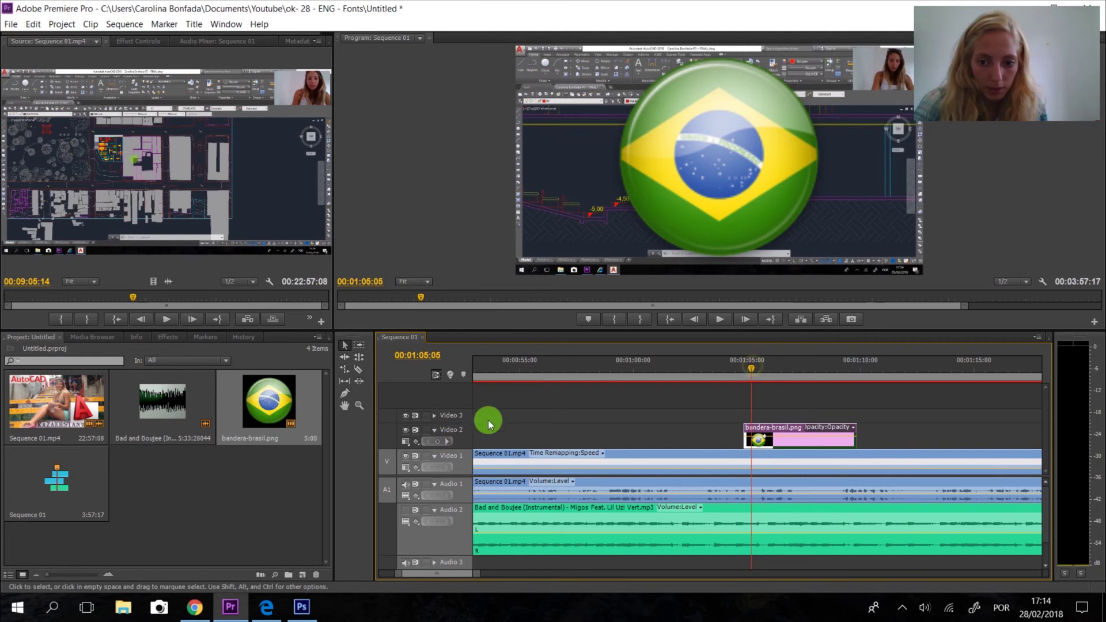
{"action": "left_click", "coordinate": [438, 441]}
{"action": "left_click_drag", "start_coordinate": [752, 440], "coordinate": [731, 449]}
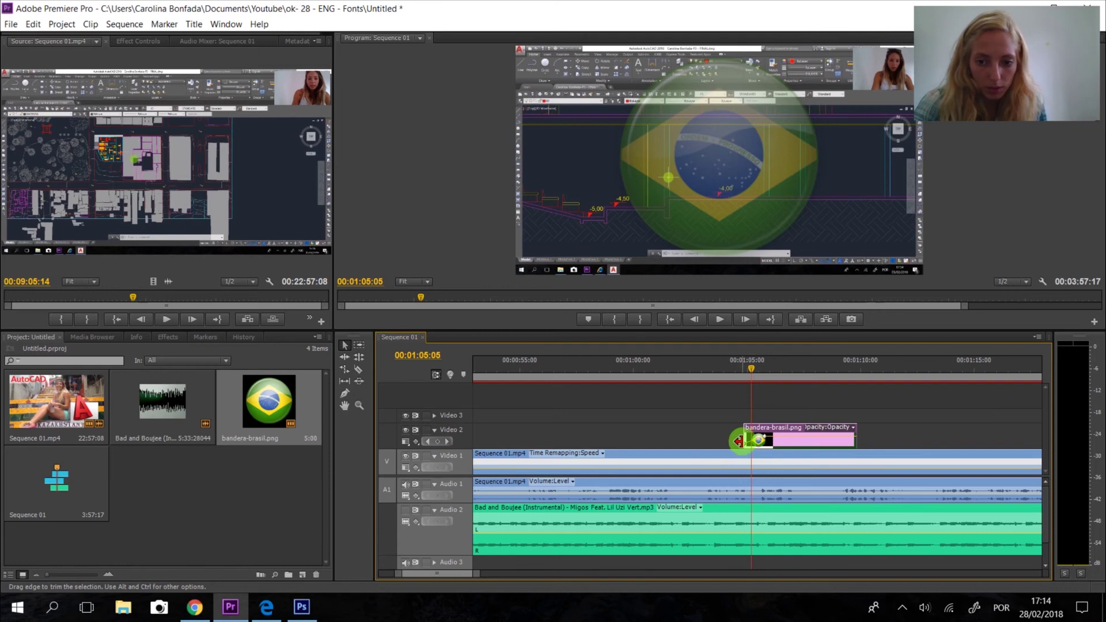
- Play the sequence from the flag clip's start for about three seconds to check the fade-in
{"action": "left_click_drag", "start_coordinate": [751, 367], "coordinate": [743, 367]}
{"action": "left_click", "coordinate": [722, 321]}
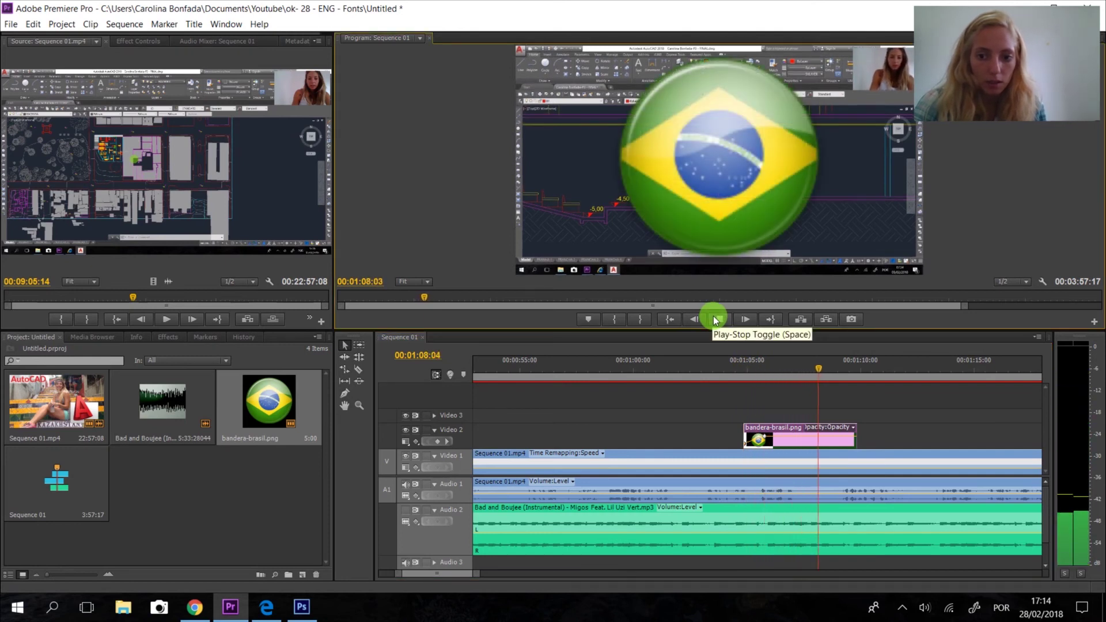
{"action": "left_click", "coordinate": [714, 318]}
- Add opacity keyframes at 00:01:08:17 and near the flag clip's end, lowering the last one for a fade-out, and play it back
{"action": "left_click", "coordinate": [437, 441]}
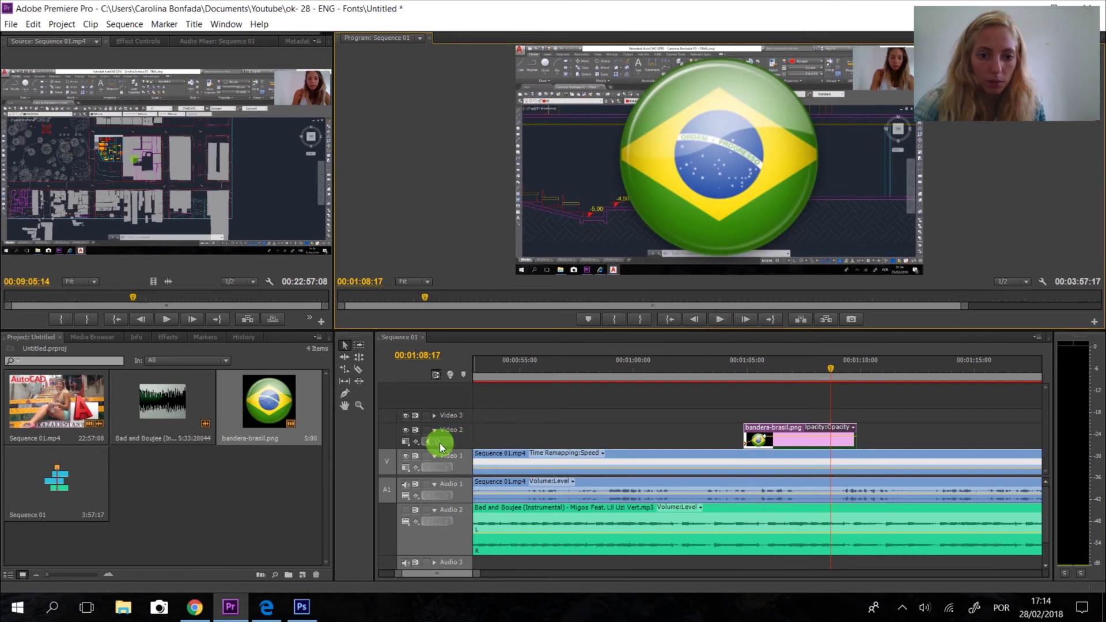
{"action": "left_click", "coordinate": [847, 369]}
{"action": "left_click", "coordinate": [437, 441]}
{"action": "left_click_drag", "start_coordinate": [848, 436], "coordinate": [858, 449]}
{"action": "left_click", "coordinate": [830, 365]}
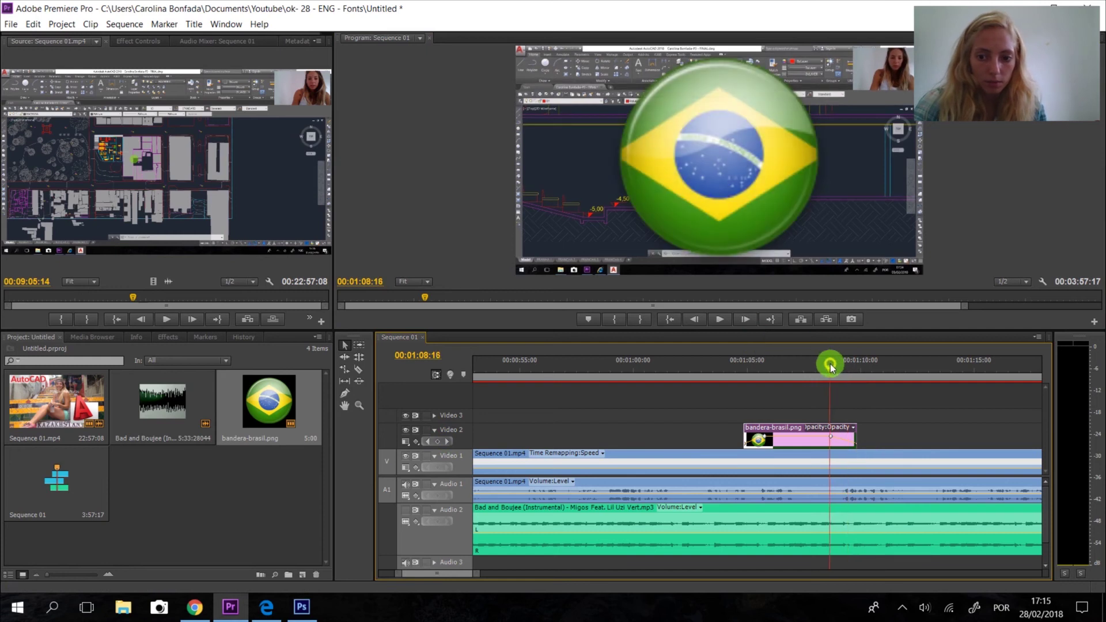
{"action": "left_click", "coordinate": [722, 318]}
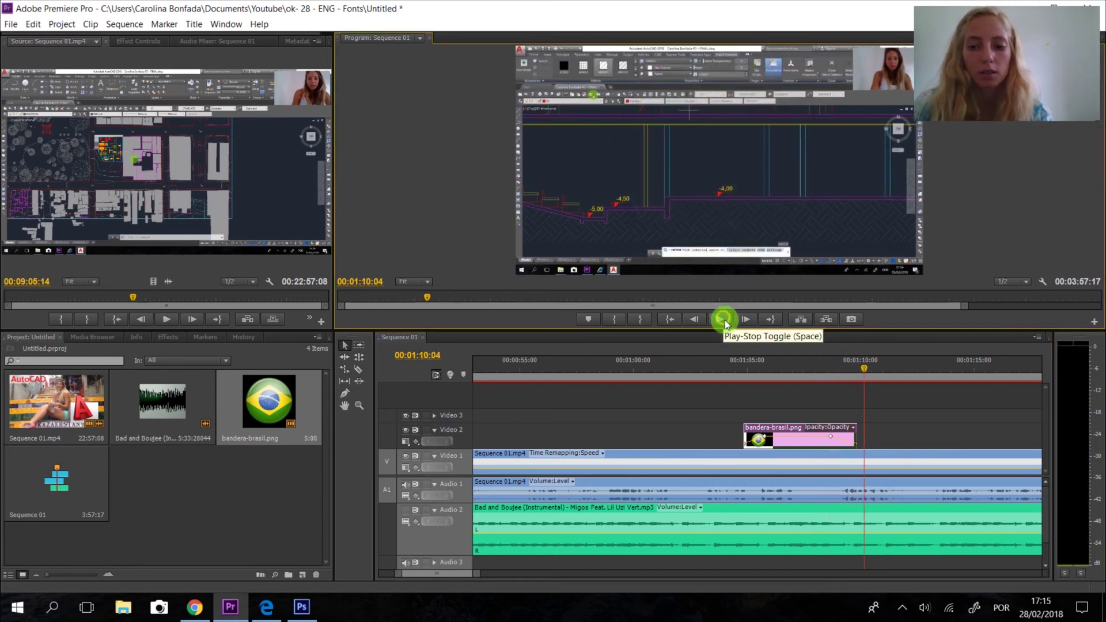
- Extend the flag clip's end to about 00:01:18 and move its two fade-out opacity keyframes close to the new end
{"action": "left_click_drag", "start_coordinate": [854, 436], "coordinate": [967, 458]}
{"action": "left_click", "coordinate": [841, 448]}
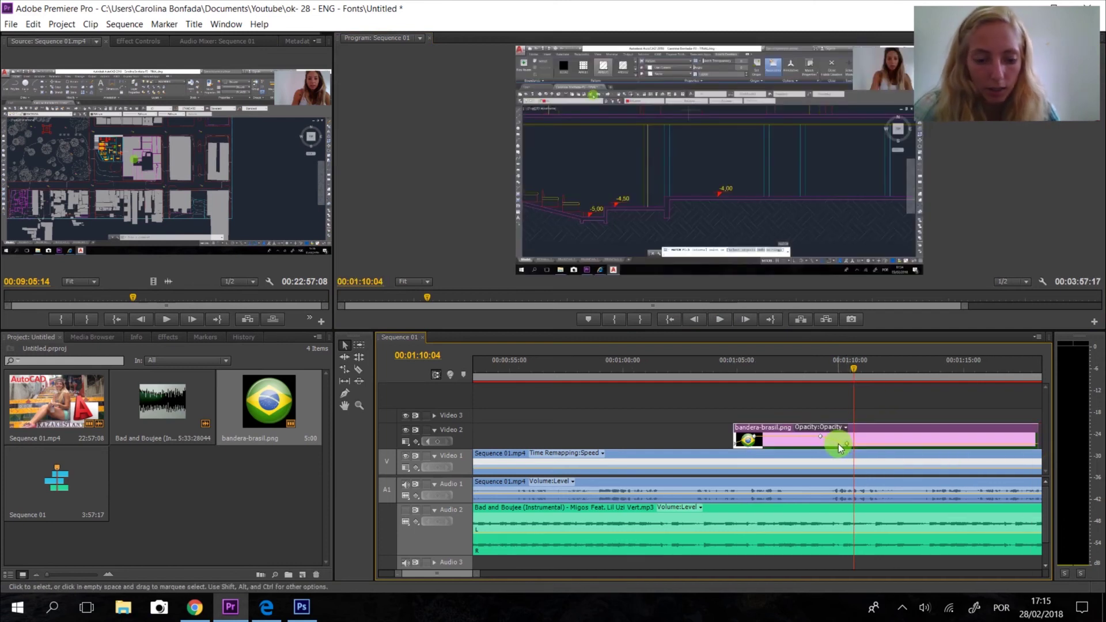
{"action": "left_click", "coordinate": [821, 442]}
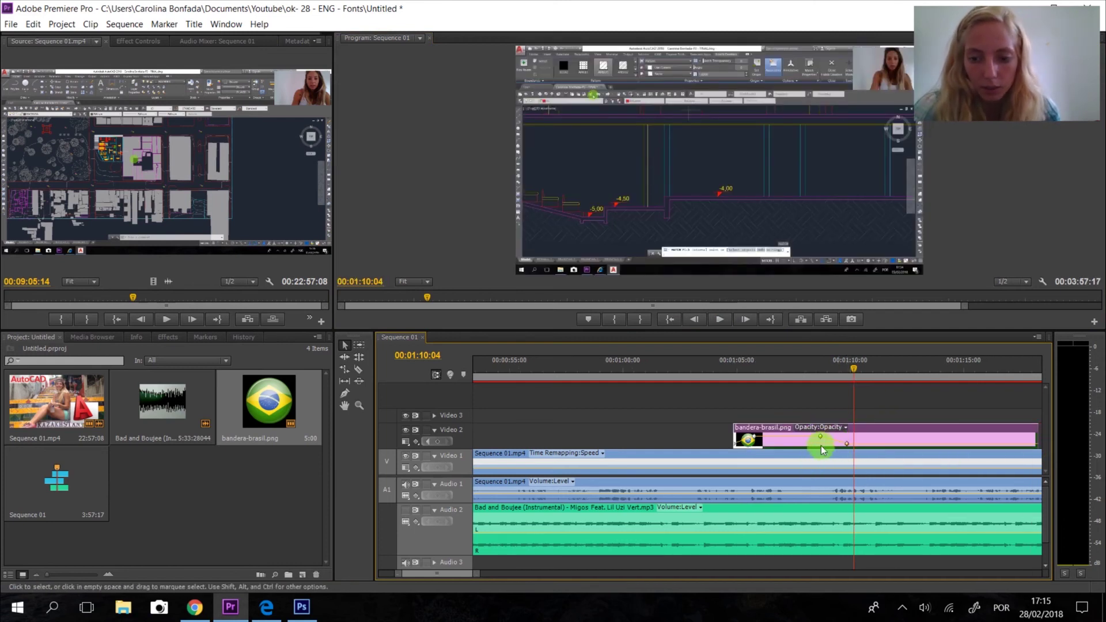
{"action": "left_click", "coordinate": [850, 445]}
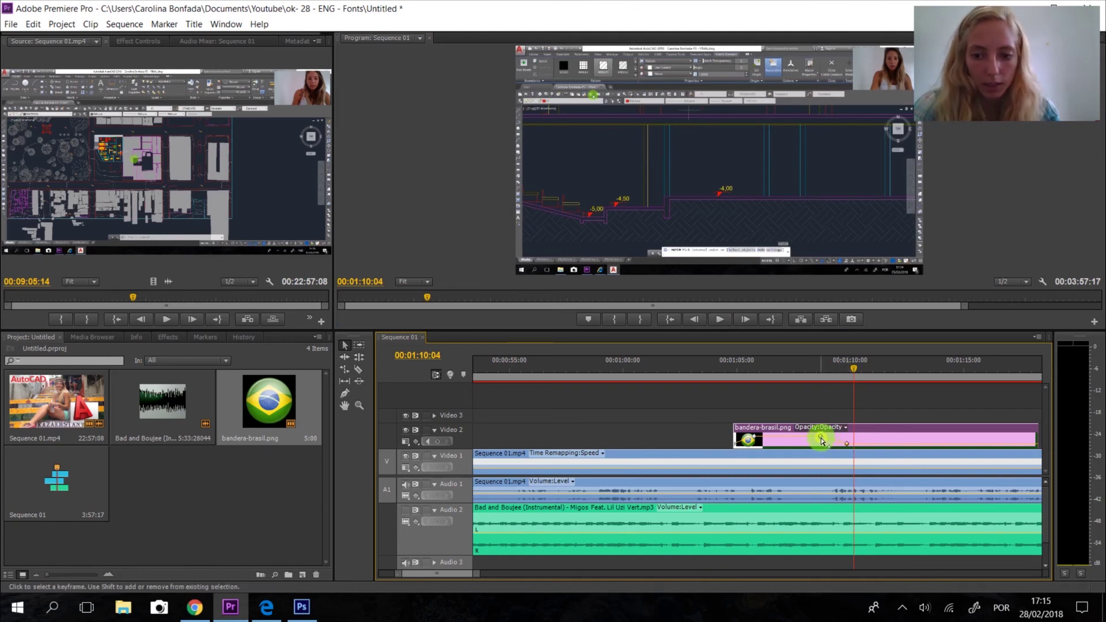
{"action": "left_click", "coordinate": [846, 444]}
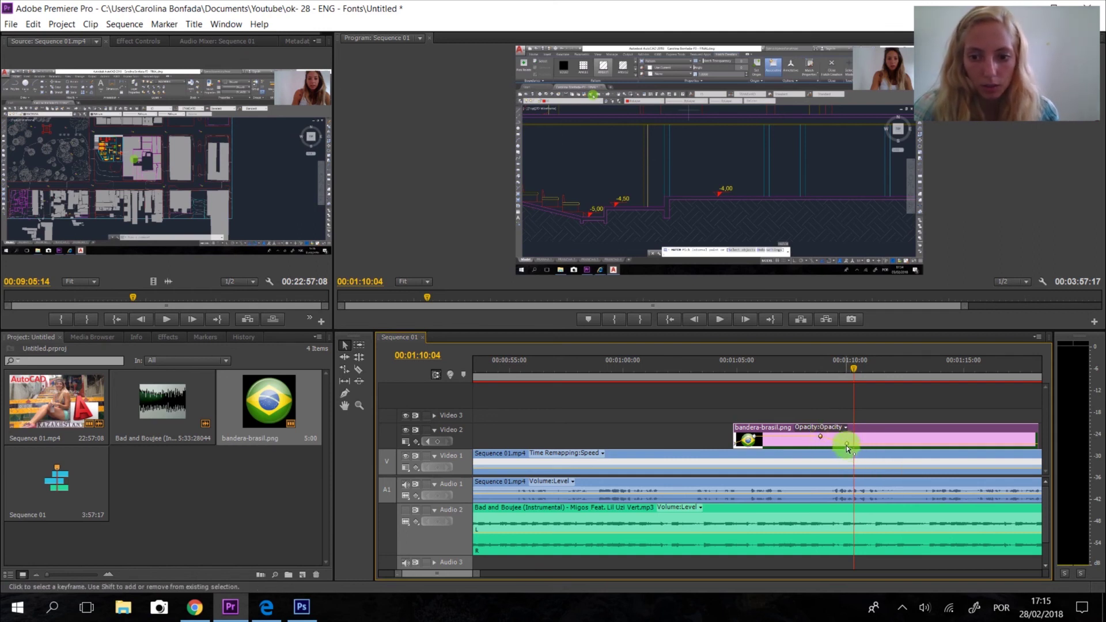
{"action": "left_click_drag", "start_coordinate": [847, 444], "coordinate": [868, 444]}
{"action": "left_click_drag", "start_coordinate": [980, 442], "coordinate": [990, 442]}
{"action": "left_click_drag", "start_coordinate": [849, 448], "coordinate": [993, 438]}
- Switch the flag clip's keyframe line to Motion Scale and add a scale keyframe at 00:01:08:15
{"action": "left_click_drag", "start_coordinate": [852, 369], "coordinate": [818, 373]}
{"action": "left_click", "coordinate": [838, 433]}
{"action": "mouse_move", "coordinate": [832, 443]}
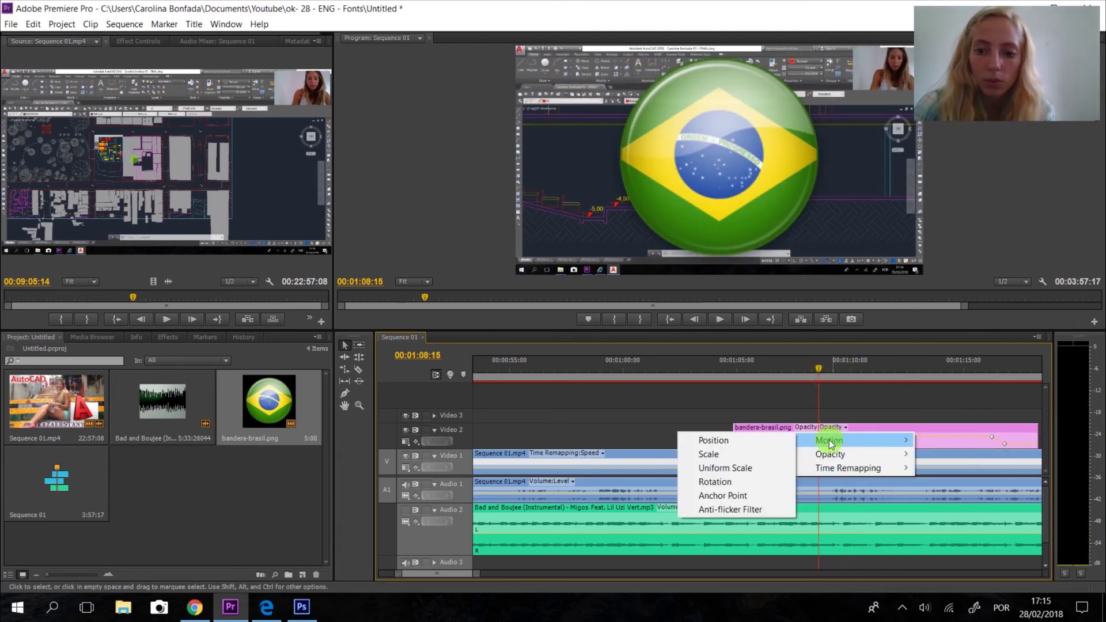
{"action": "left_click", "coordinate": [751, 454]}
{"action": "left_click", "coordinate": [432, 447]}
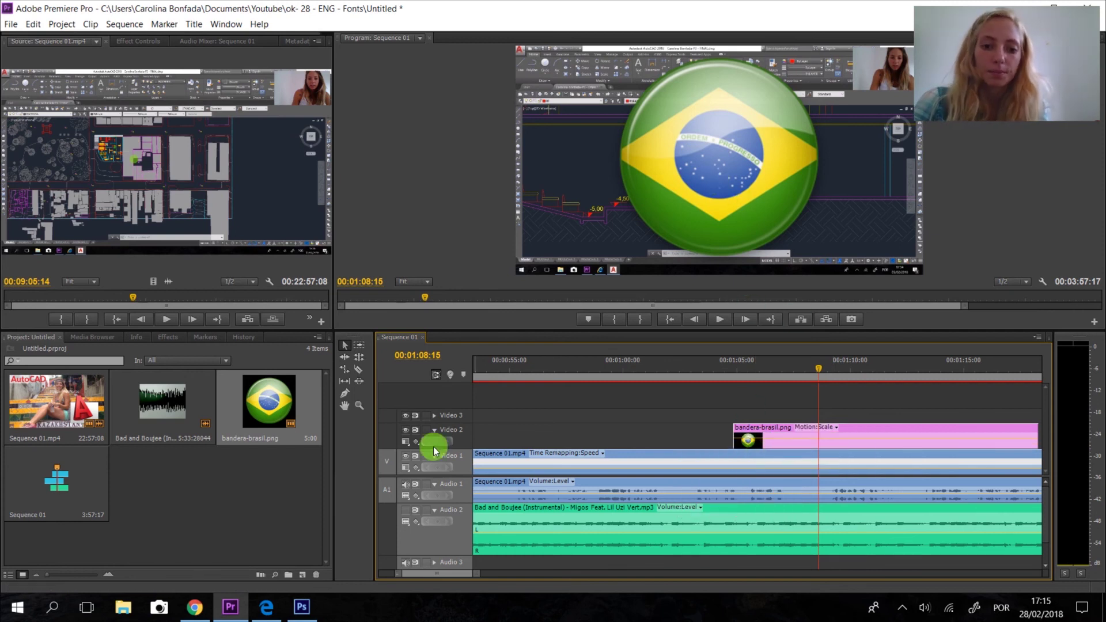
{"action": "left_click", "coordinate": [852, 437]}
{"action": "left_click", "coordinate": [440, 441]}
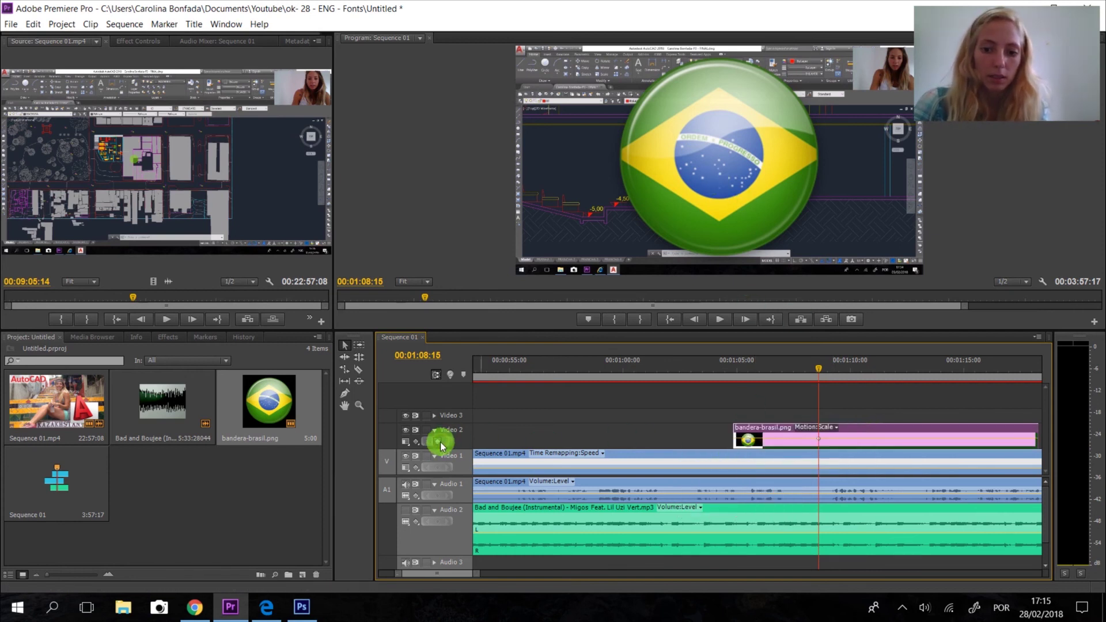
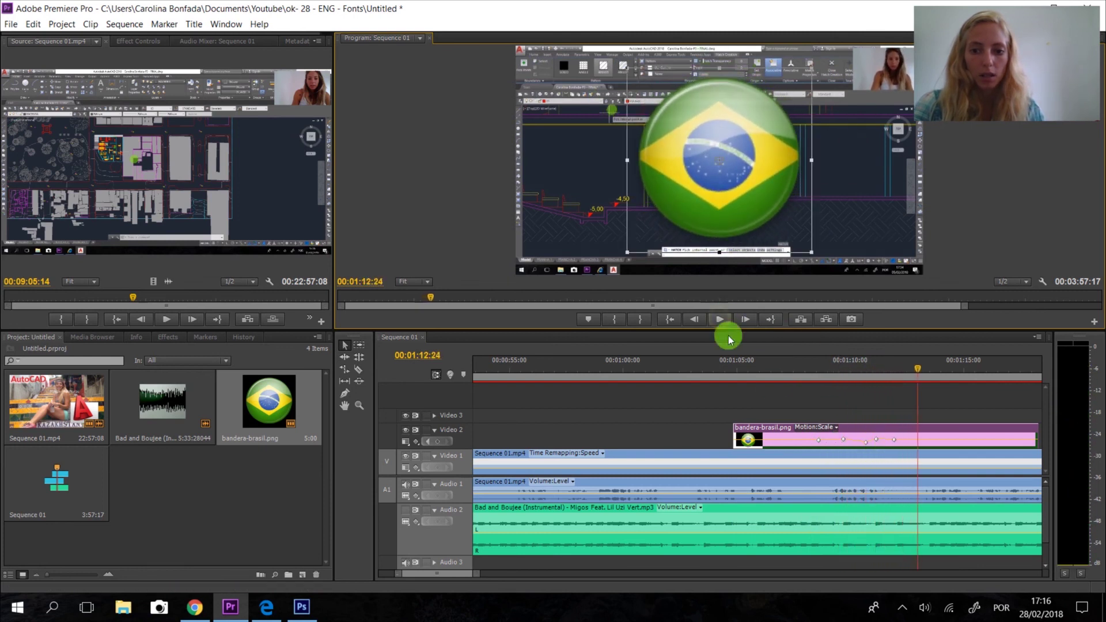
- Switch the flag clip's keyframe line to Motion Position
{"action": "left_click", "coordinate": [827, 428]}
{"action": "left_click", "coordinate": [944, 279]}
{"action": "left_click_drag", "start_coordinate": [472, 575], "coordinate": [514, 574]}
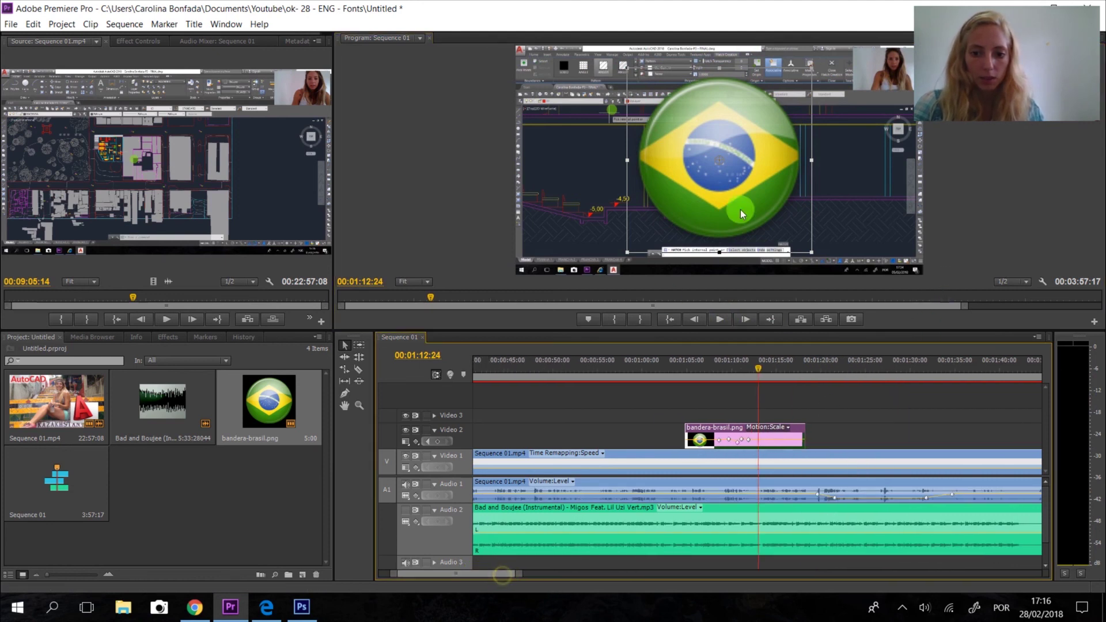
{"action": "left_click", "coordinate": [770, 433]}
{"action": "left_click", "coordinate": [847, 413]}
{"action": "left_click", "coordinate": [788, 428]}
{"action": "mouse_move", "coordinate": [780, 441]}
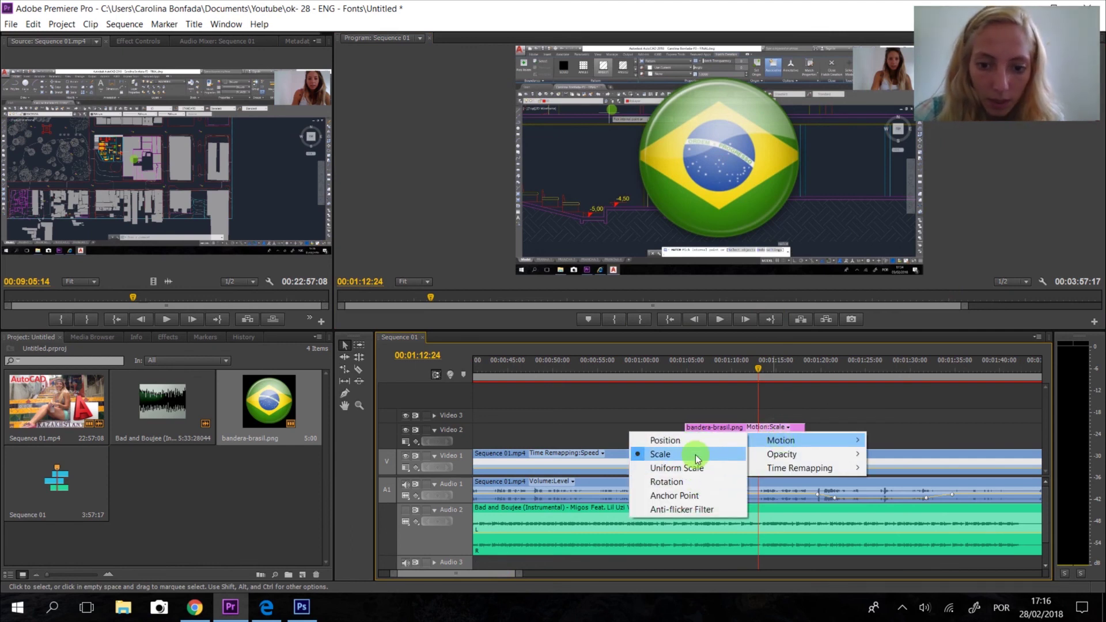
{"action": "left_click", "coordinate": [690, 441]}
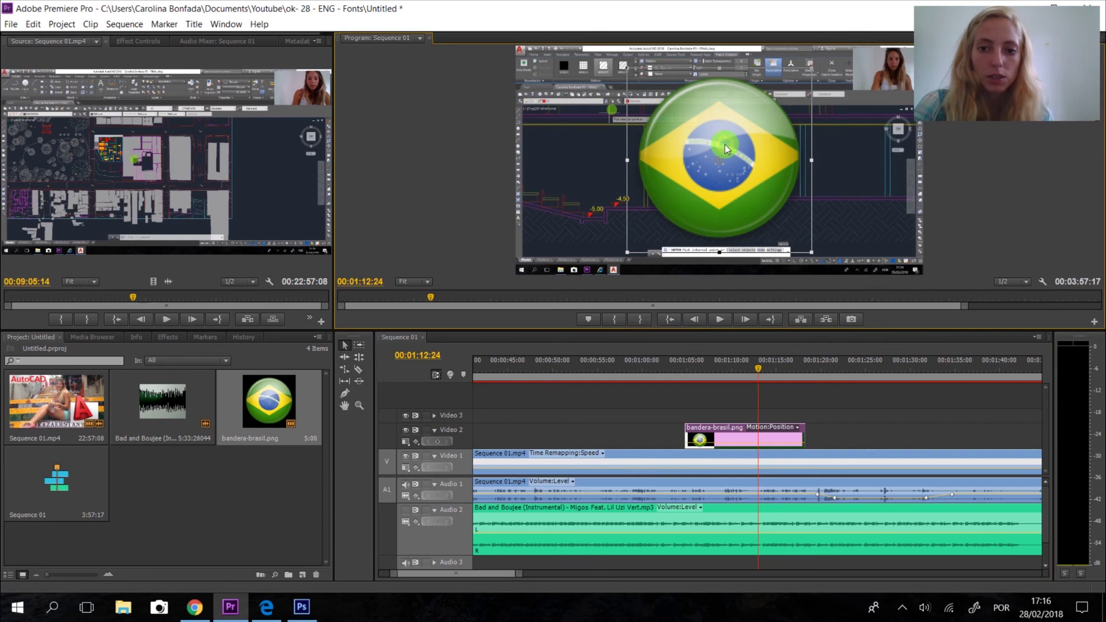
- Try to start the position animation near 00:01:06:00 by moving the flag outside the frame's left edge
{"action": "left_click_drag", "start_coordinate": [735, 370], "coordinate": [696, 368]}
{"action": "left_click", "coordinate": [441, 442]}
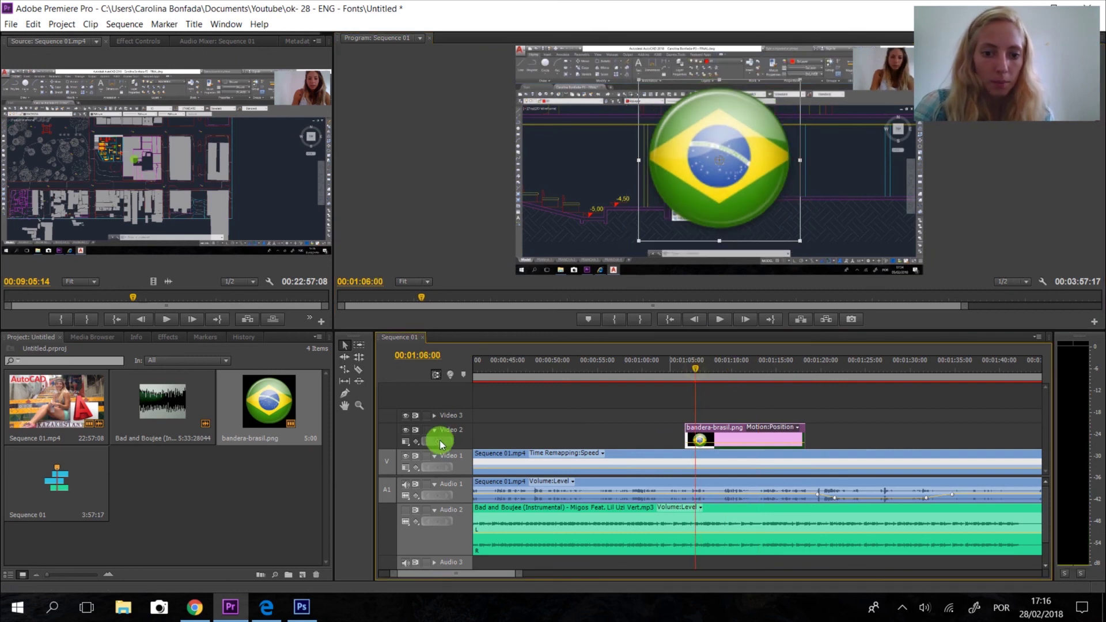
{"action": "left_click_drag", "start_coordinate": [699, 168], "coordinate": [441, 146]}
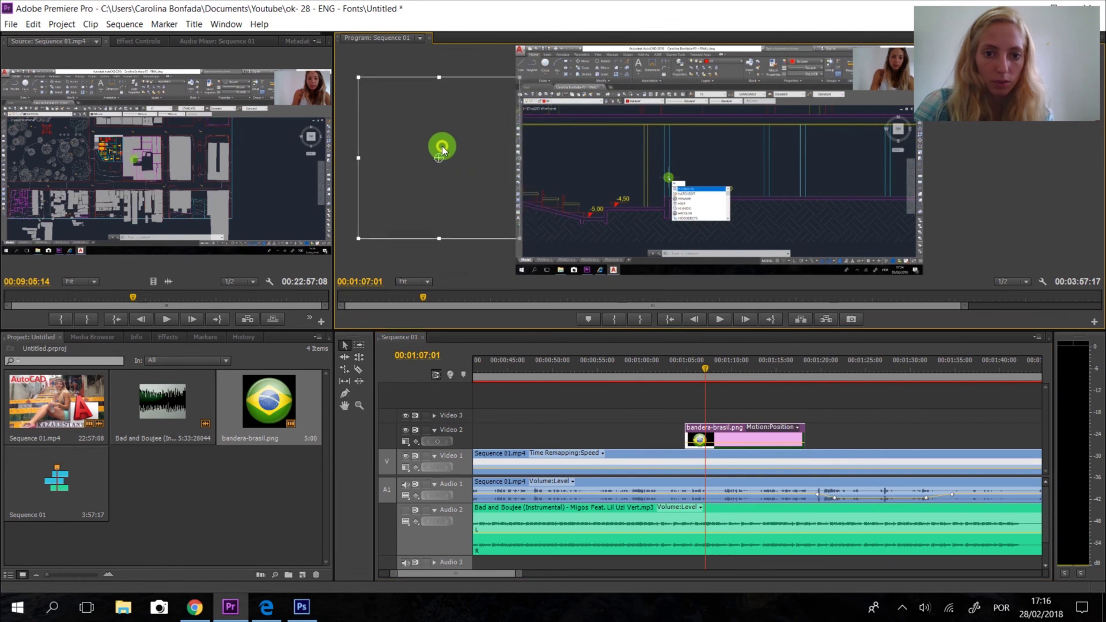
- Add a position keyframe at 00:01:05:01 with the flag just left of the frame's centre, and a following one with it toward the lower right
{"action": "left_click", "coordinate": [687, 366]}
{"action": "left_click", "coordinate": [447, 442]}
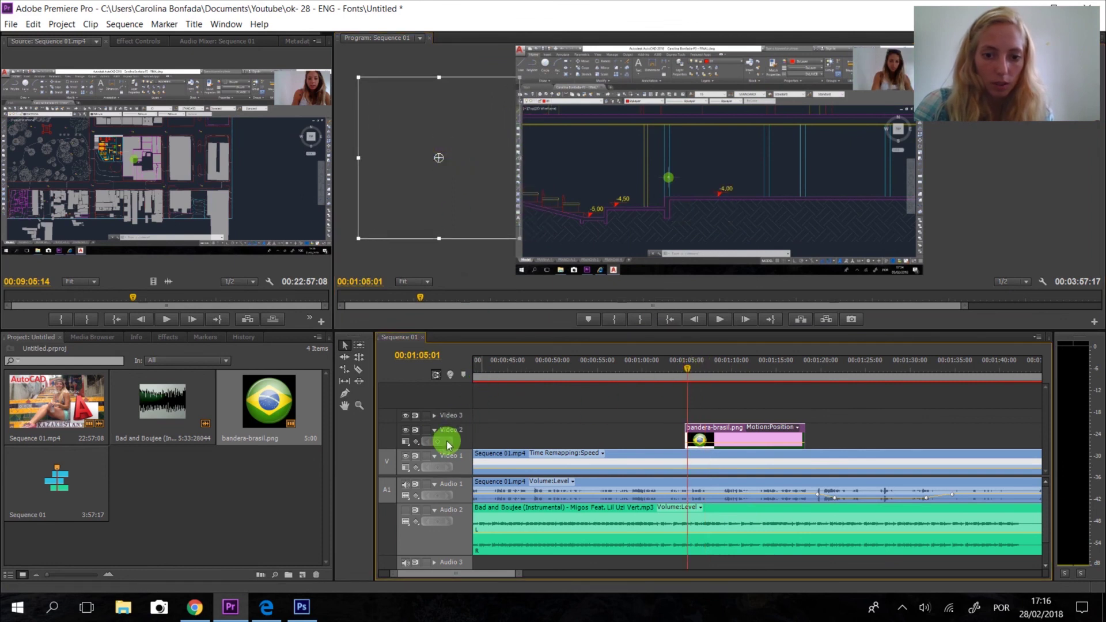
{"action": "left_click_drag", "start_coordinate": [438, 220], "coordinate": [685, 209]}
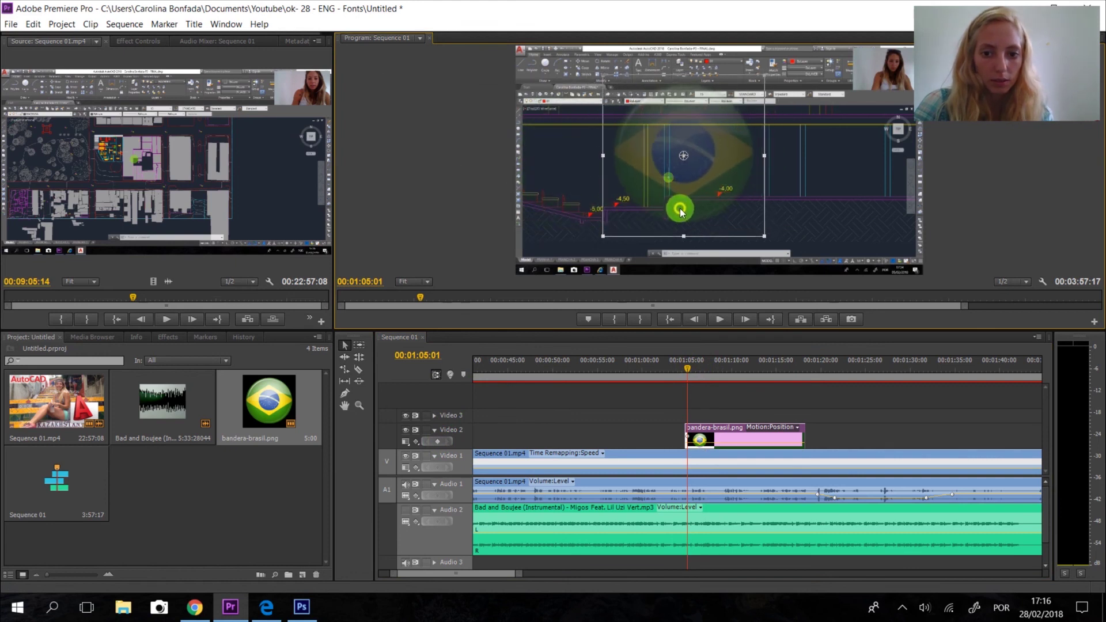
{"action": "left_click", "coordinate": [703, 367]}
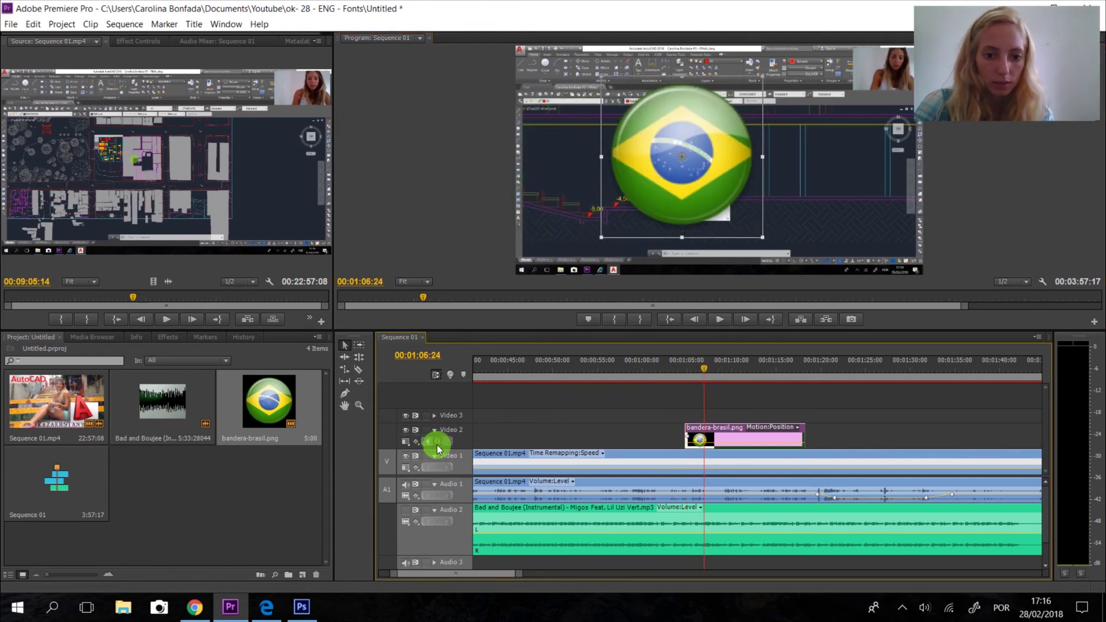
{"action": "left_click_drag", "start_coordinate": [668, 206], "coordinate": [772, 172]}
{"action": "left_click_drag", "start_coordinate": [686, 163], "coordinate": [801, 256]}
- Move the flag to the frame's upper right at 00:01:11:22 and back near the centre at about 00:01:16 as position keyframes
{"action": "left_click_drag", "start_coordinate": [729, 365], "coordinate": [748, 365]}
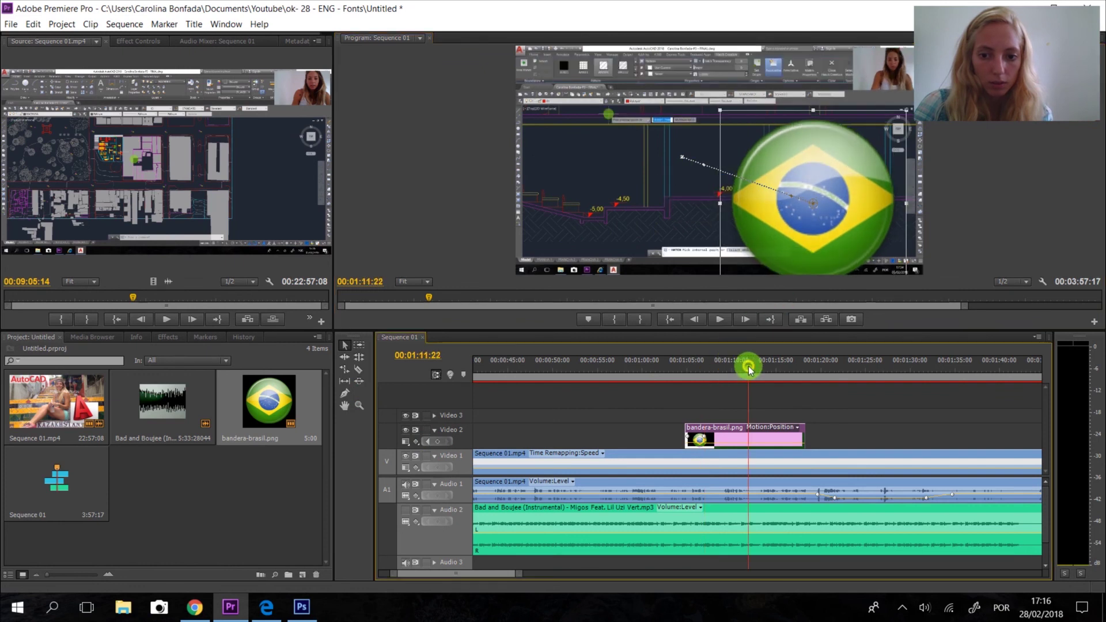
{"action": "left_click_drag", "start_coordinate": [843, 201], "coordinate": [820, 156]}
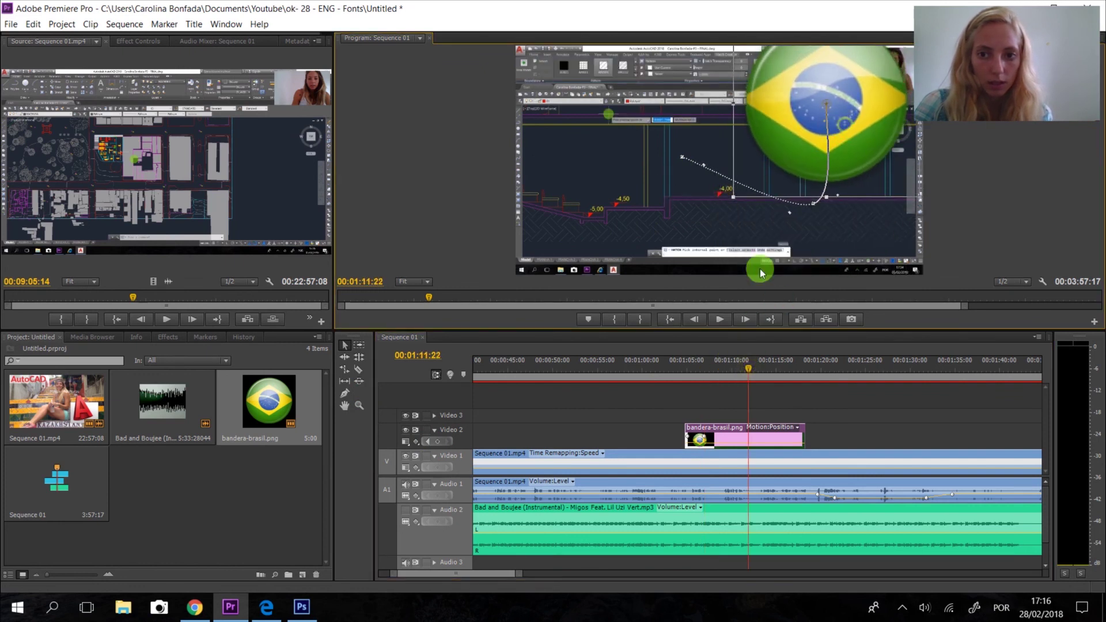
{"action": "left_click_drag", "start_coordinate": [772, 376], "coordinate": [787, 368]}
{"action": "left_click_drag", "start_coordinate": [640, 173], "coordinate": [727, 182]}
- Play the sequence from the flag clip's start to 00:01:11:15 to check the flag's motion path
{"action": "left_click_drag", "start_coordinate": [690, 375], "coordinate": [684, 369]}
{"action": "left_click", "coordinate": [725, 315]}
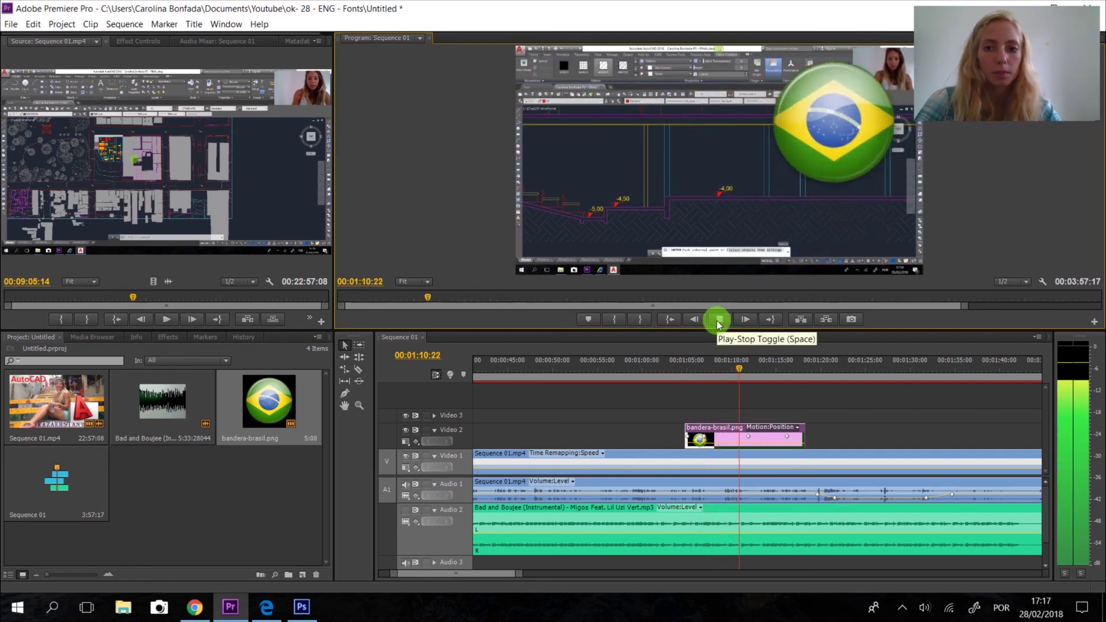
{"action": "left_click", "coordinate": [716, 321]}
{"action": "left_click_drag", "start_coordinate": [521, 577], "coordinate": [661, 604]}
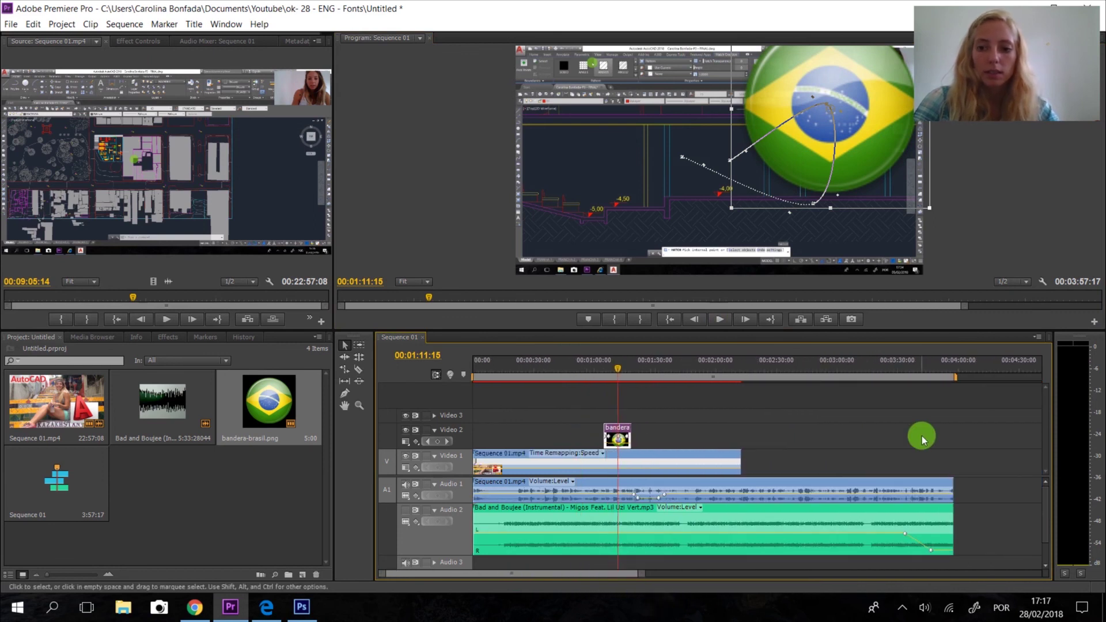